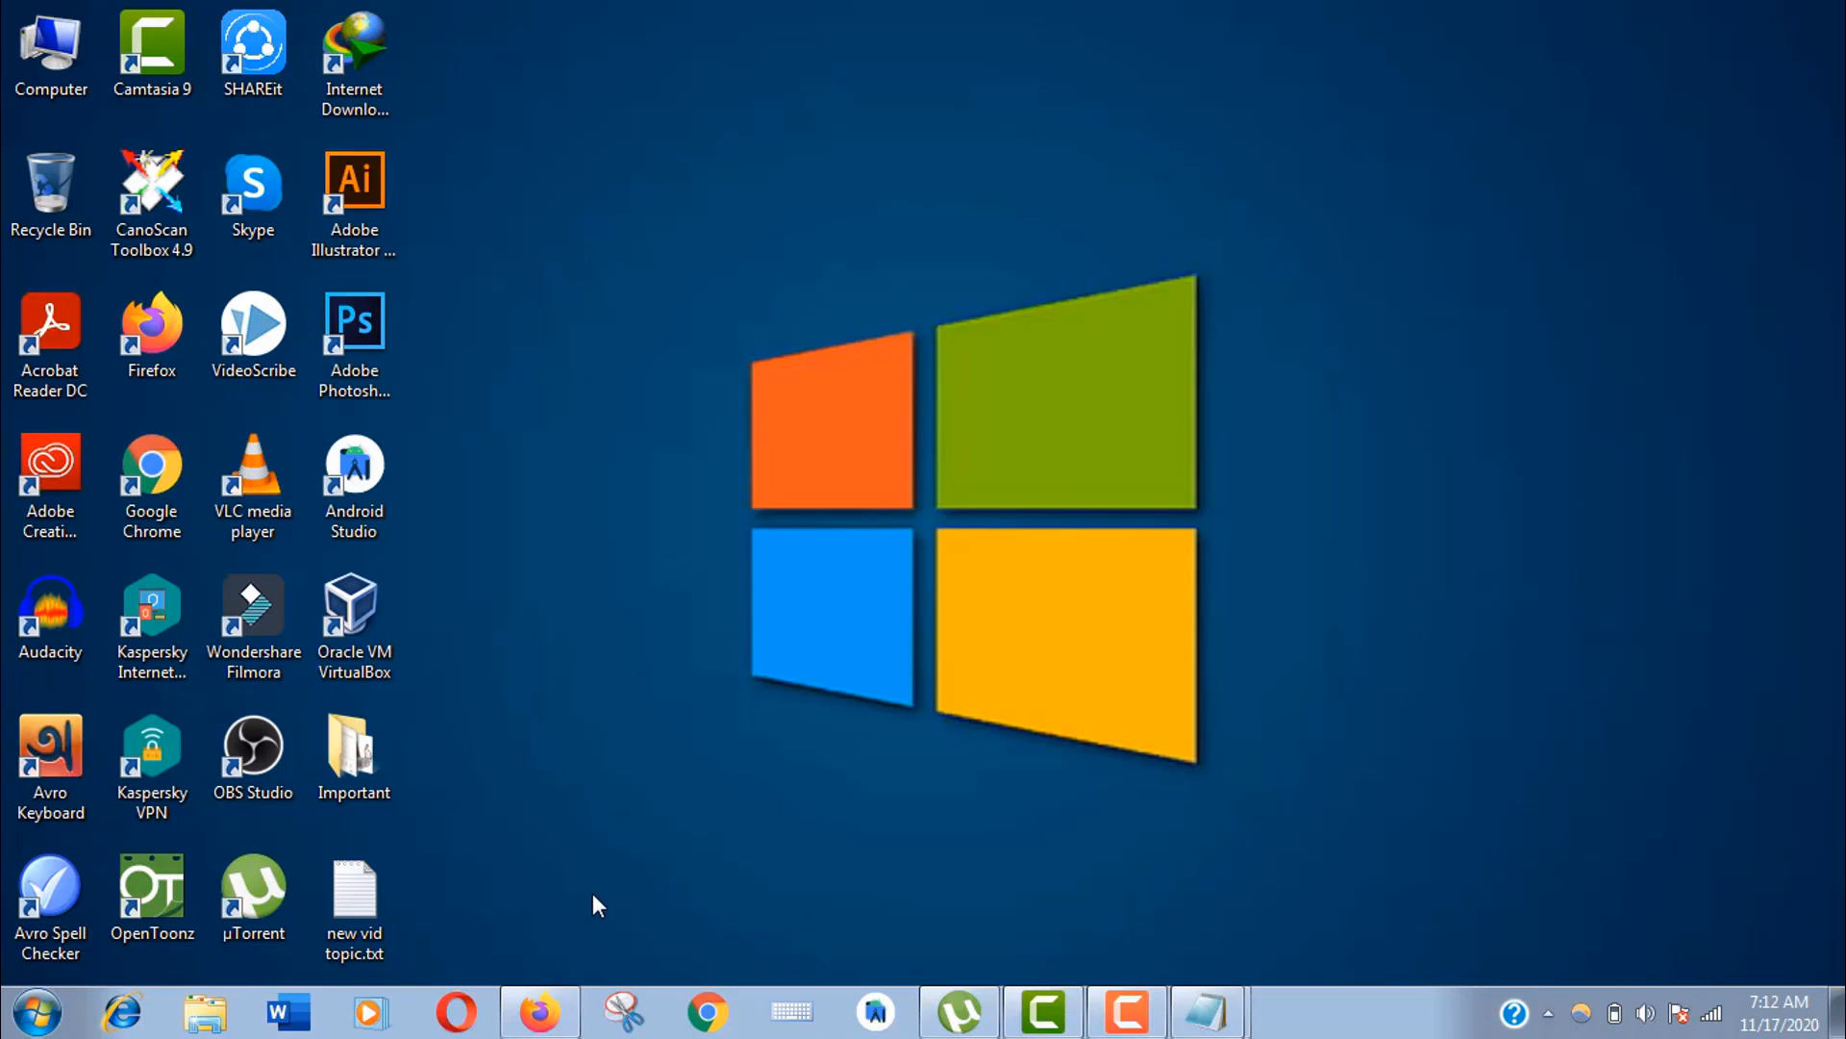
# - From the android iso results, open the 'Download | Android-x86' page in a new tab and switch to it
pyautogui.click(538, 1013)
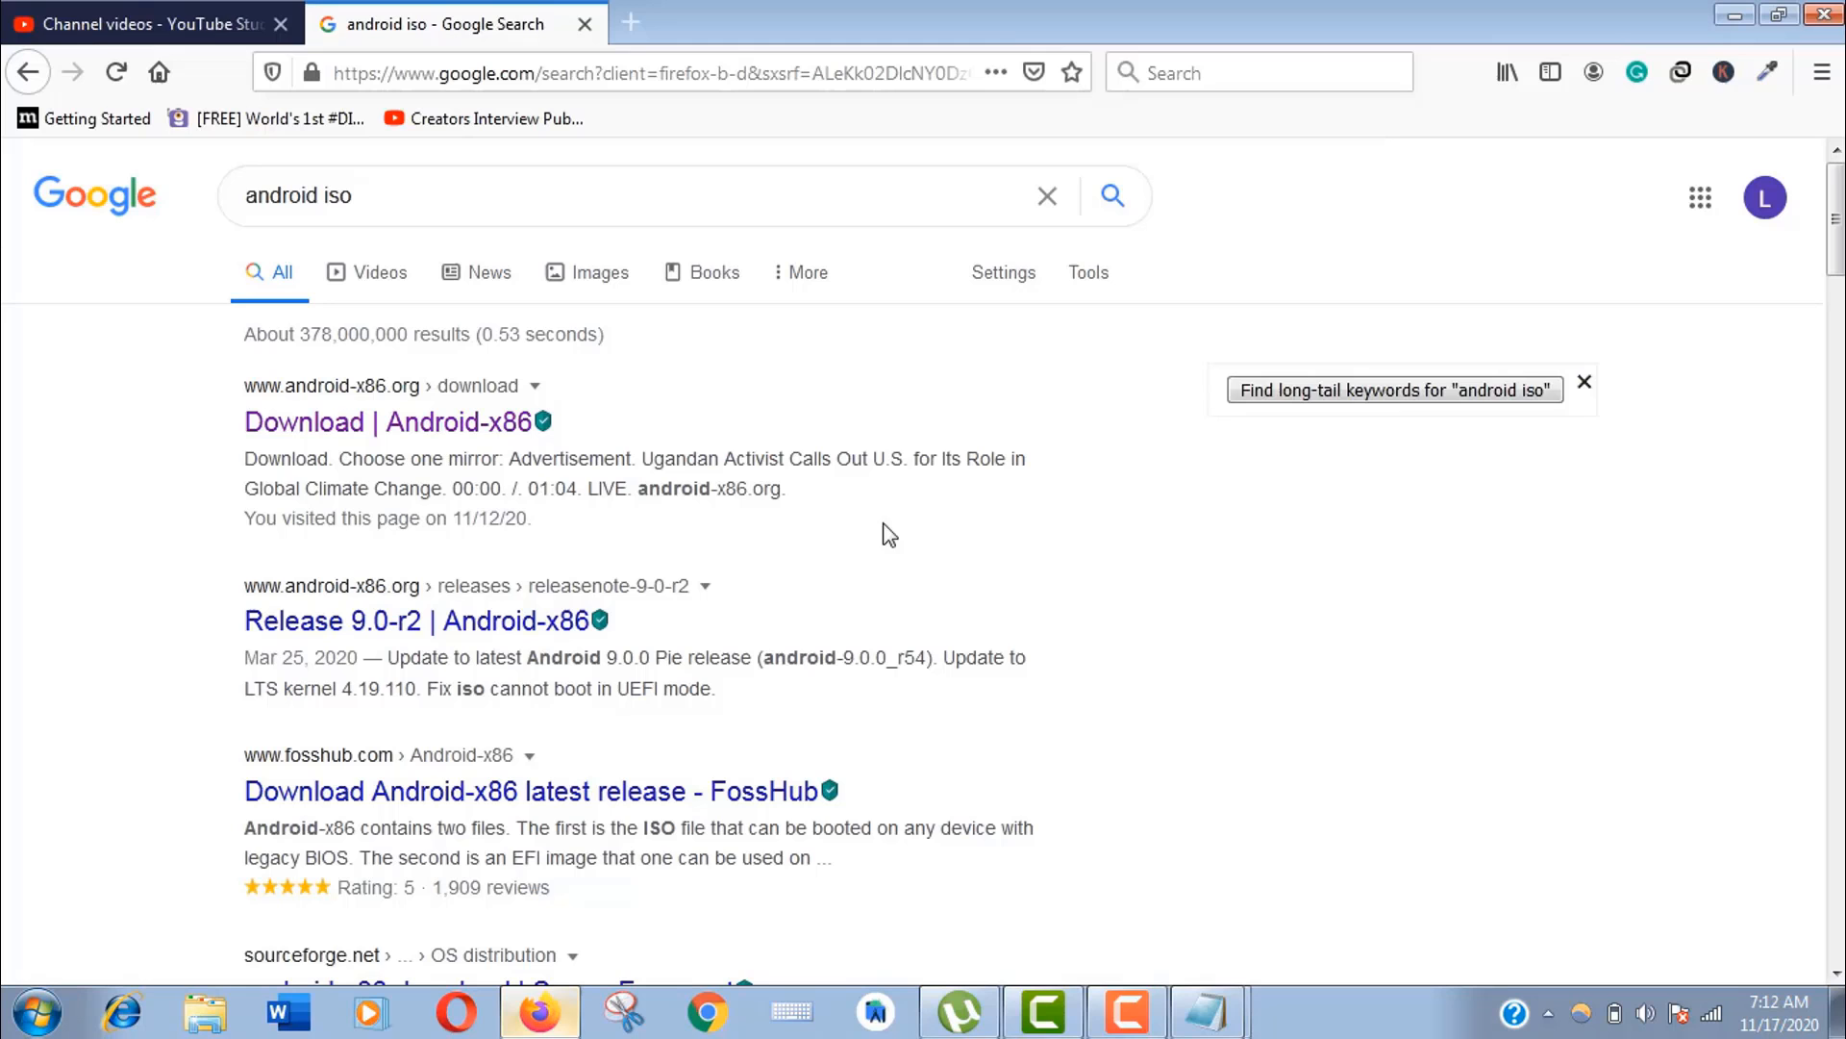
pyautogui.click(448, 197)
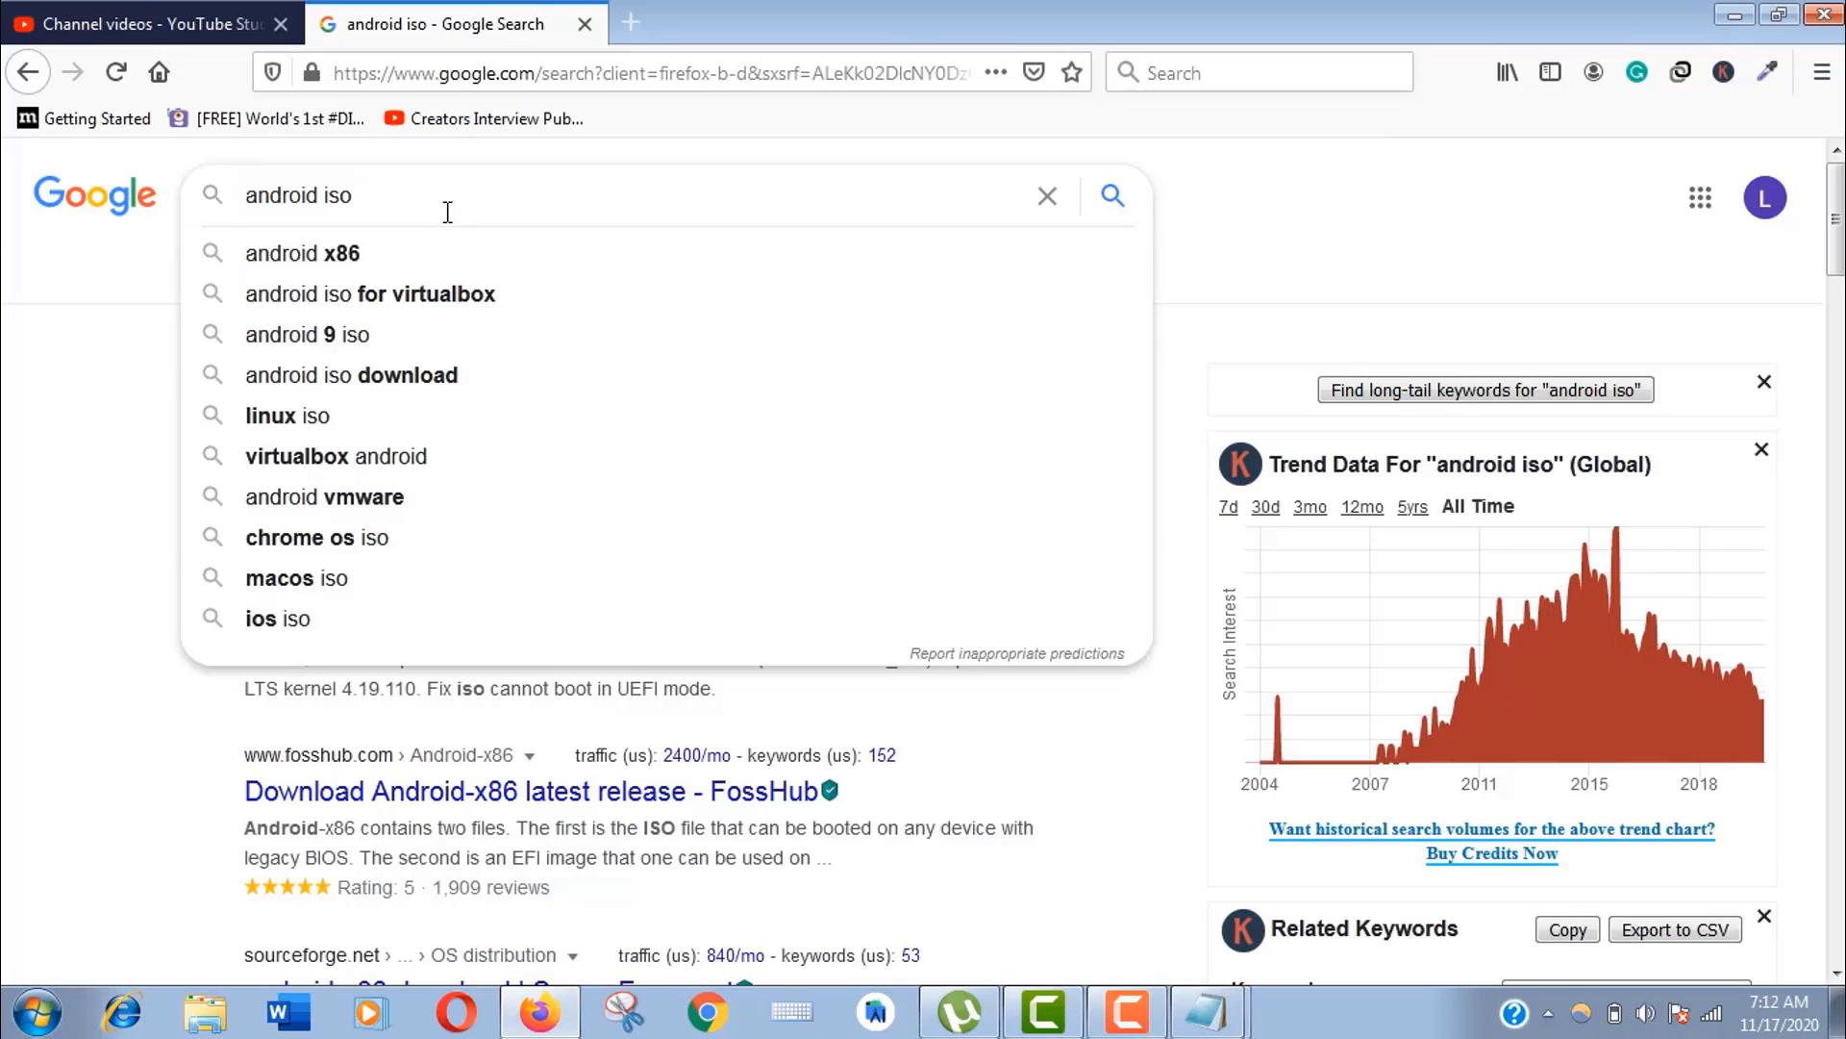
pyautogui.click(109, 417)
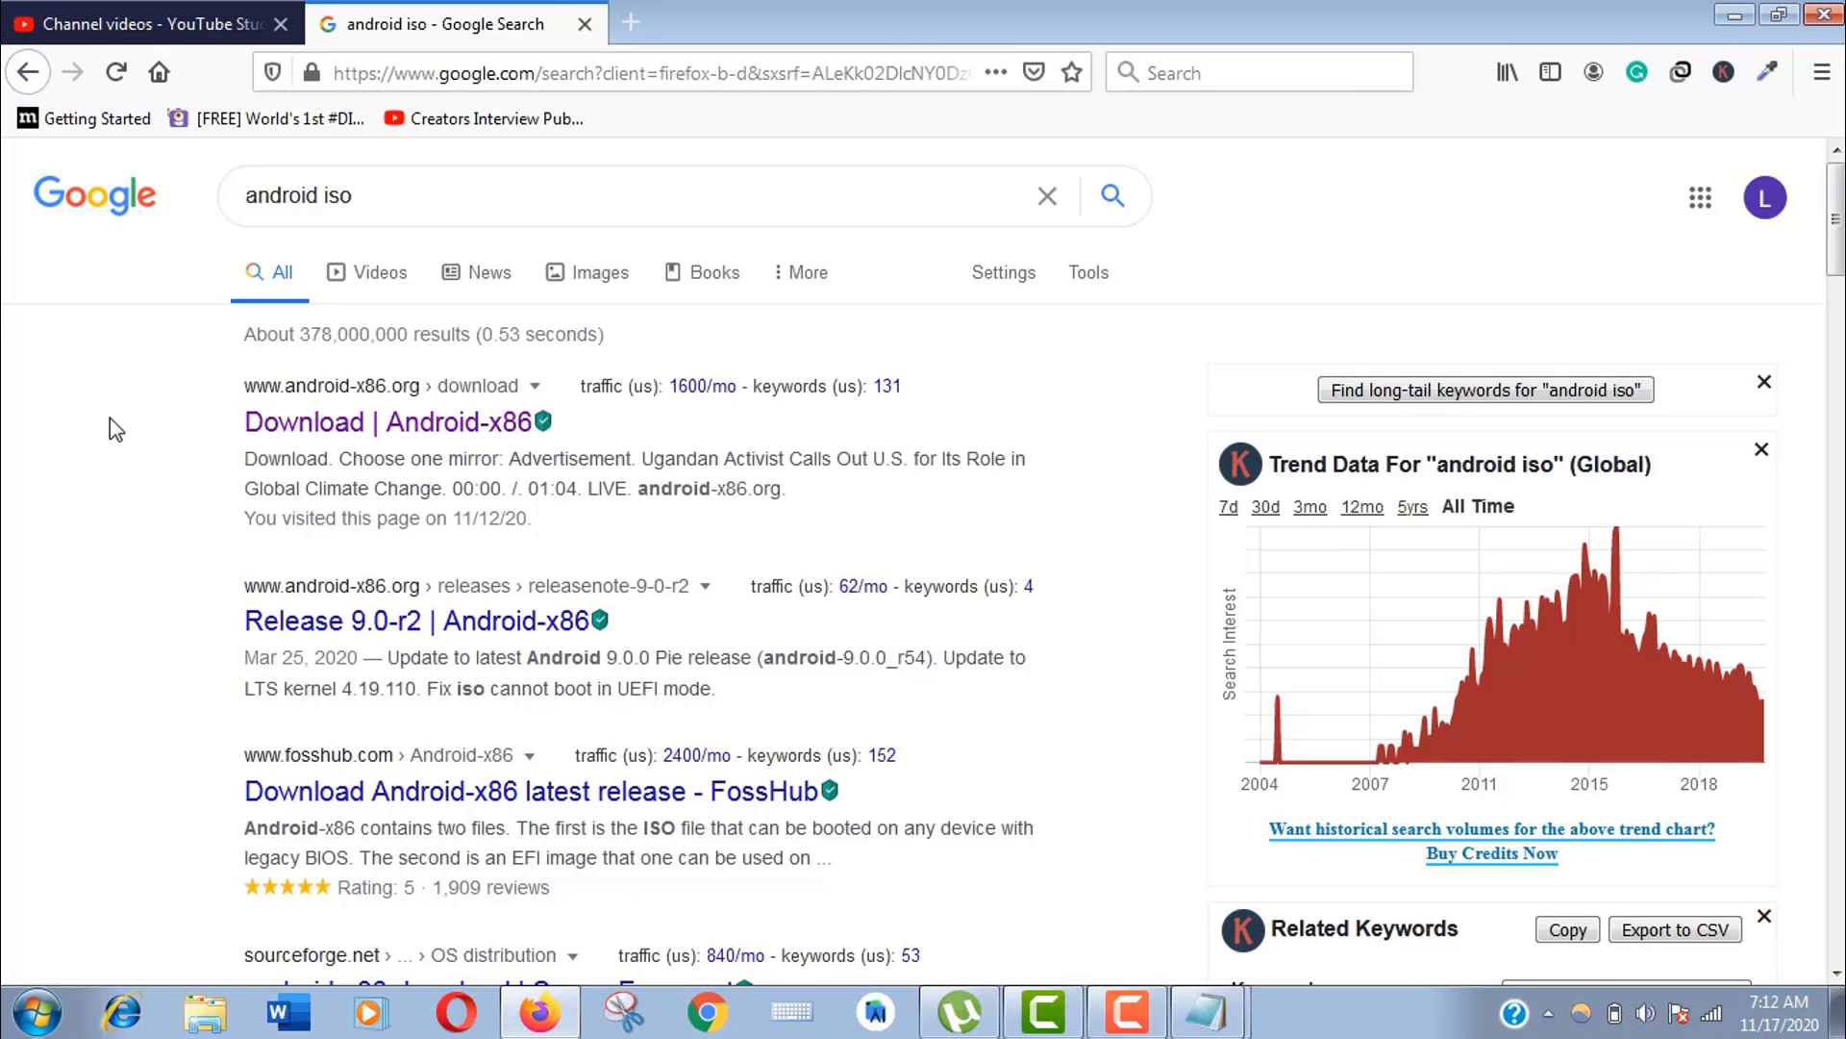
pyautogui.rightClick(330, 427)
pyautogui.click(434, 450)
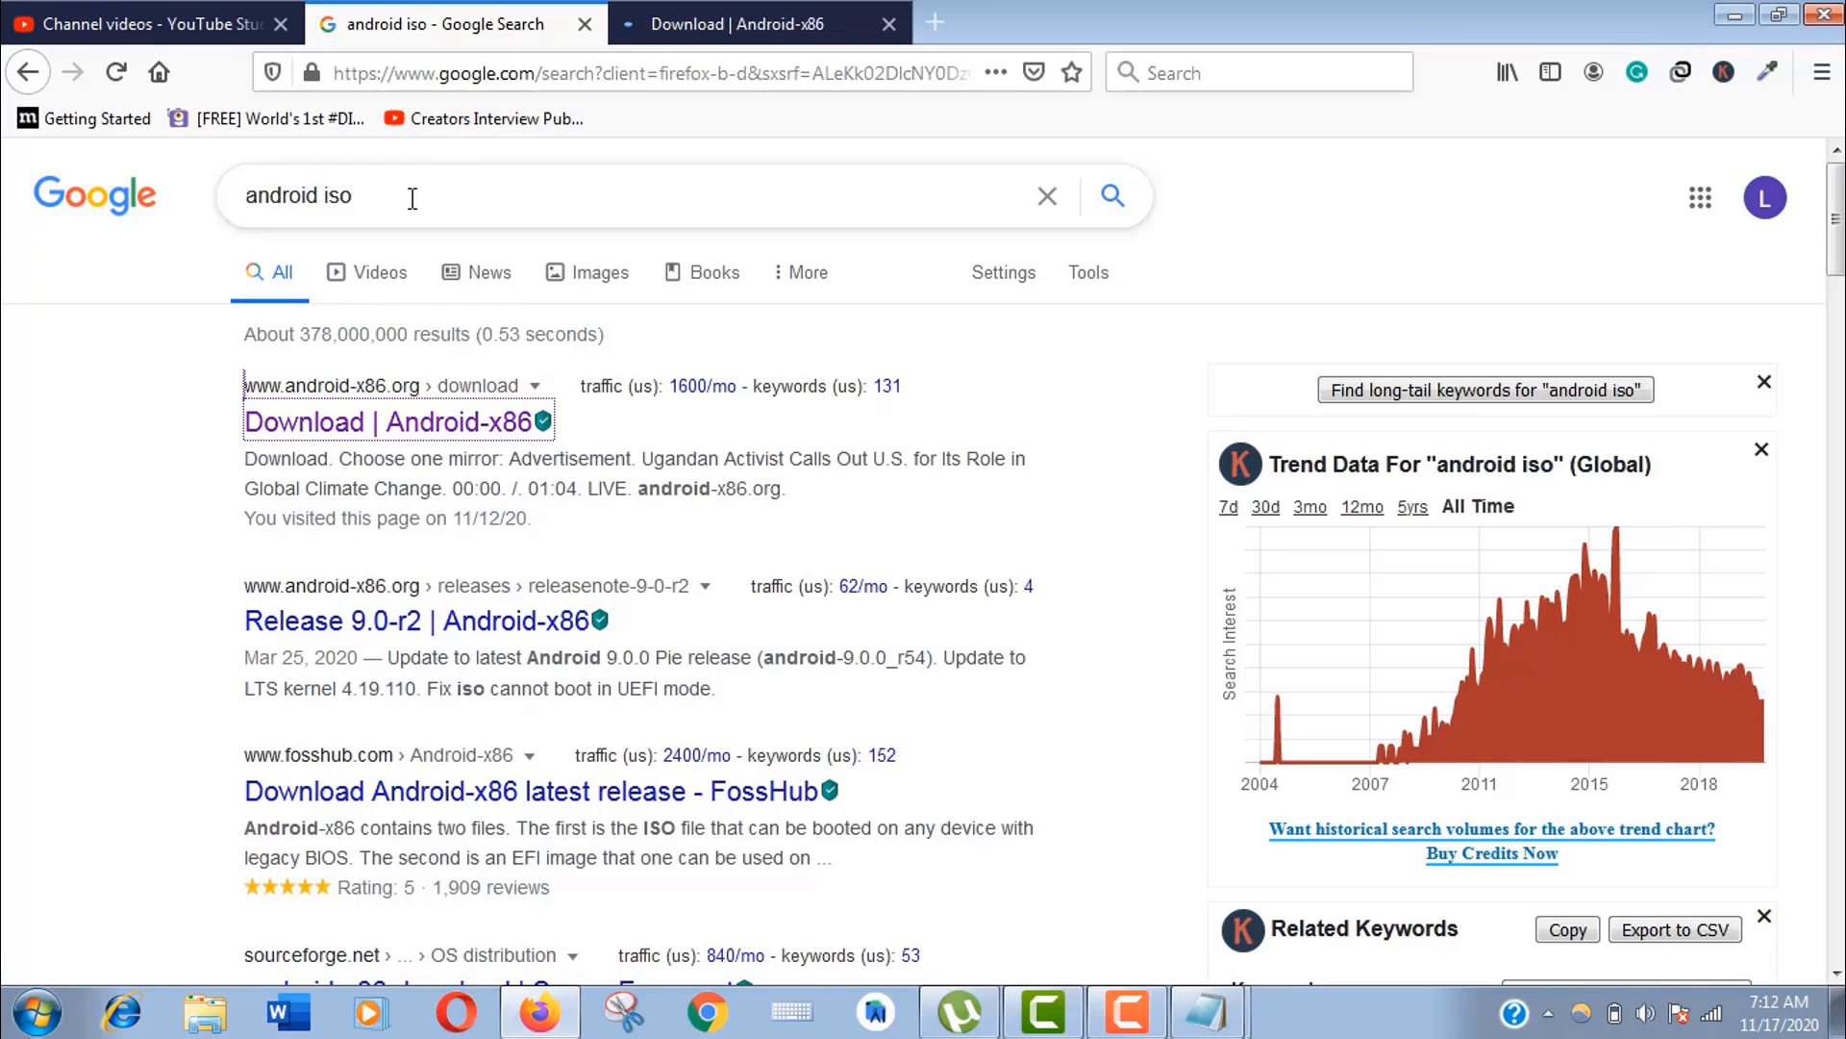
pyautogui.click(749, 23)
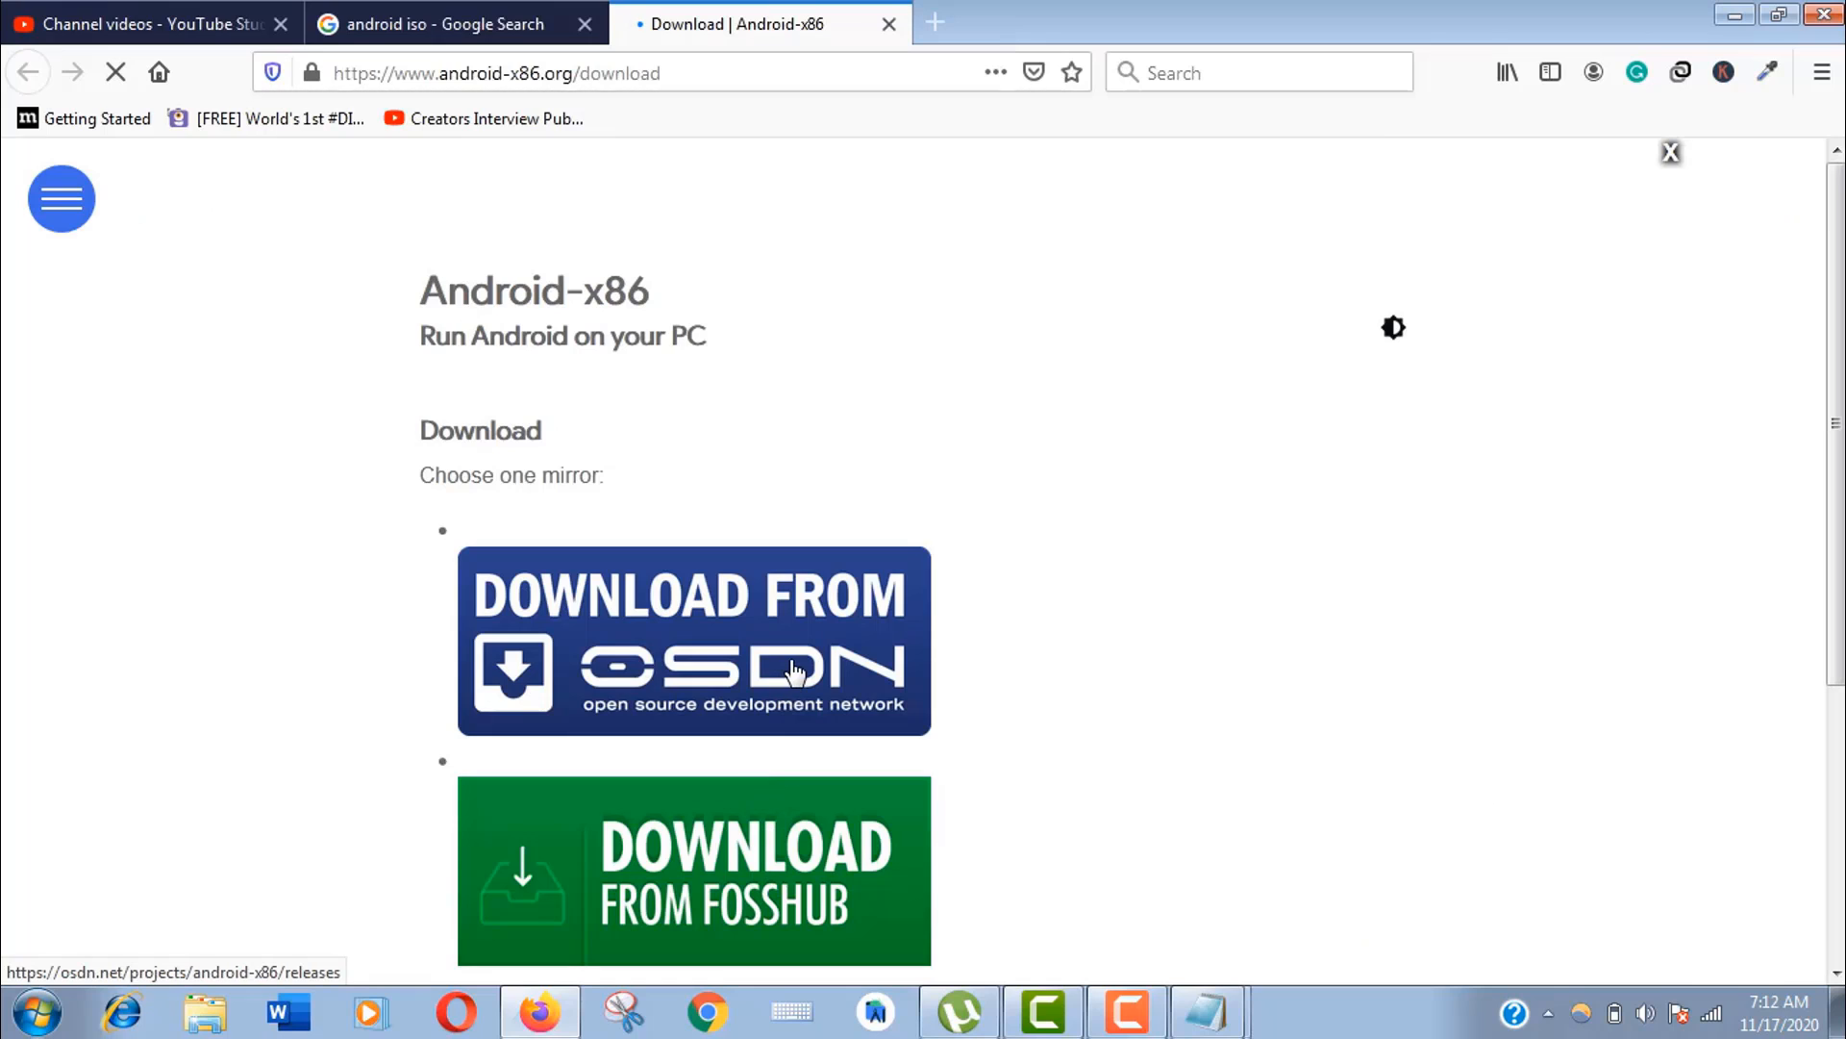
# - Choose the OSDN mirror, review the system requirements, and open the Release 9.0 file list
pyautogui.click(796, 674)
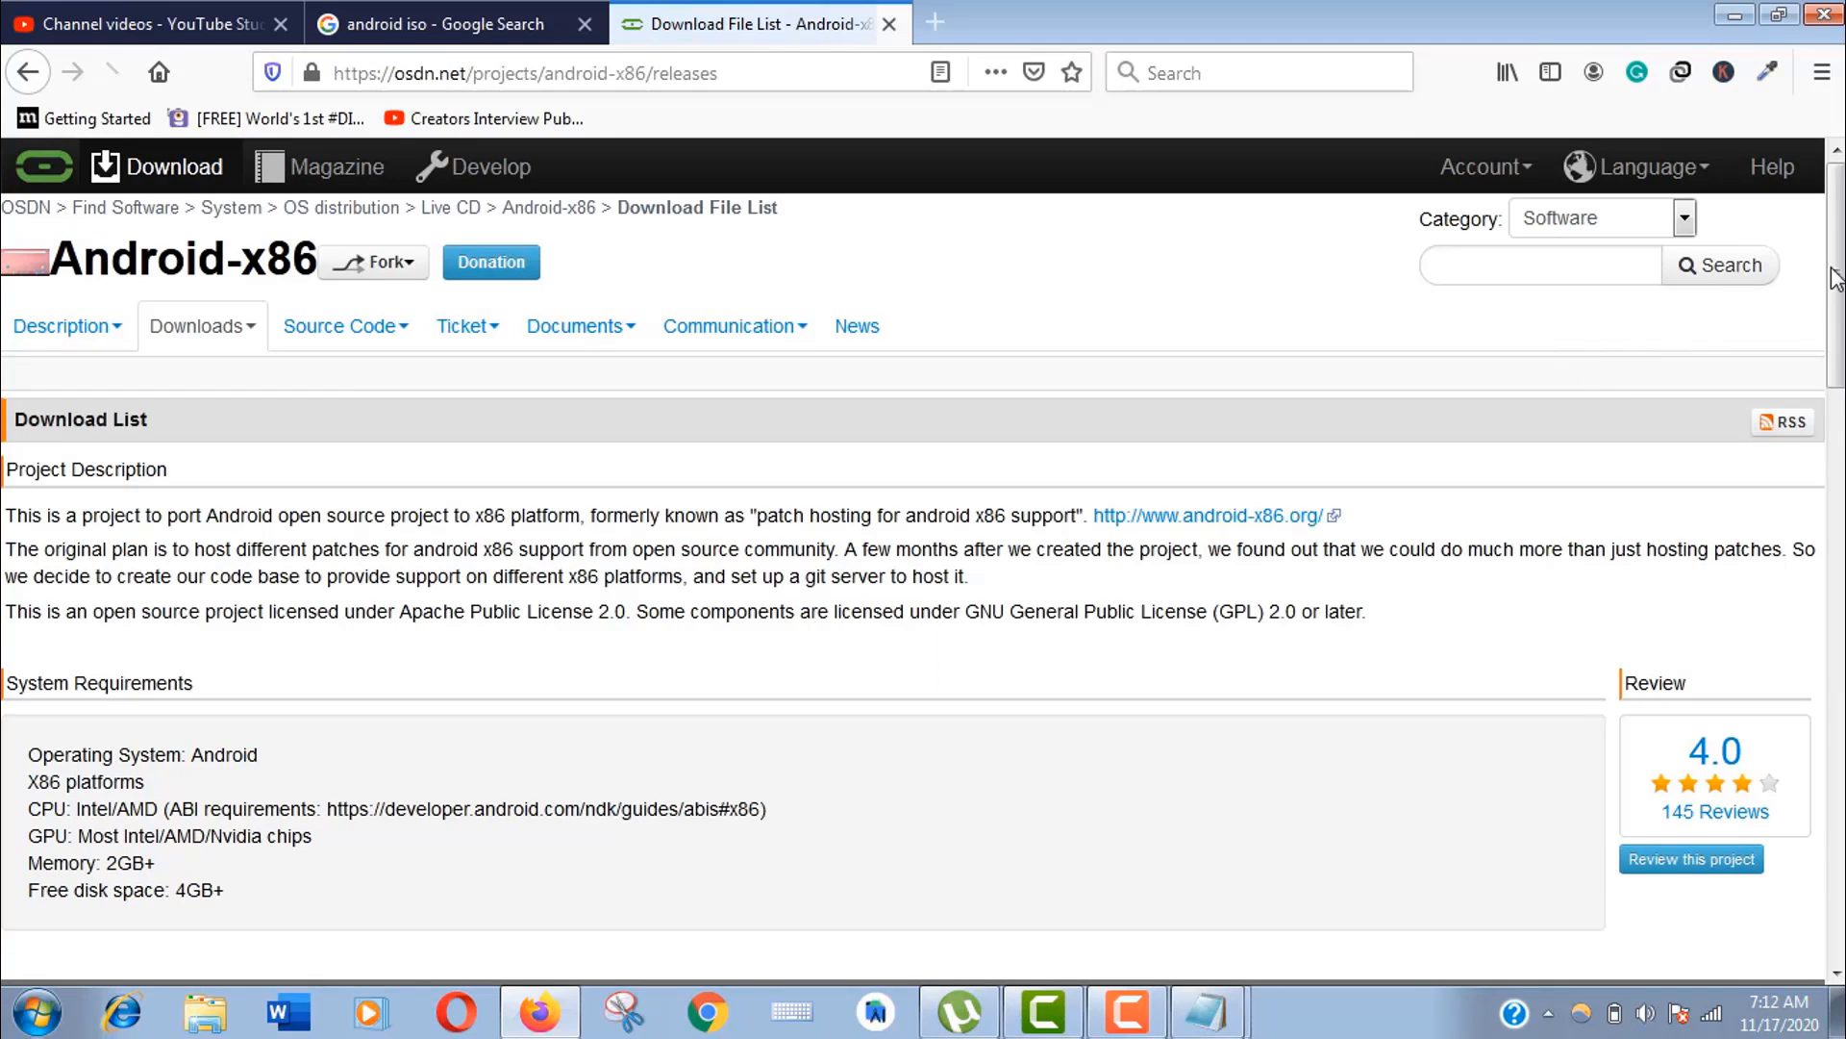
pyautogui.moveTo(1834, 260); pyautogui.dragTo(1836, 404)
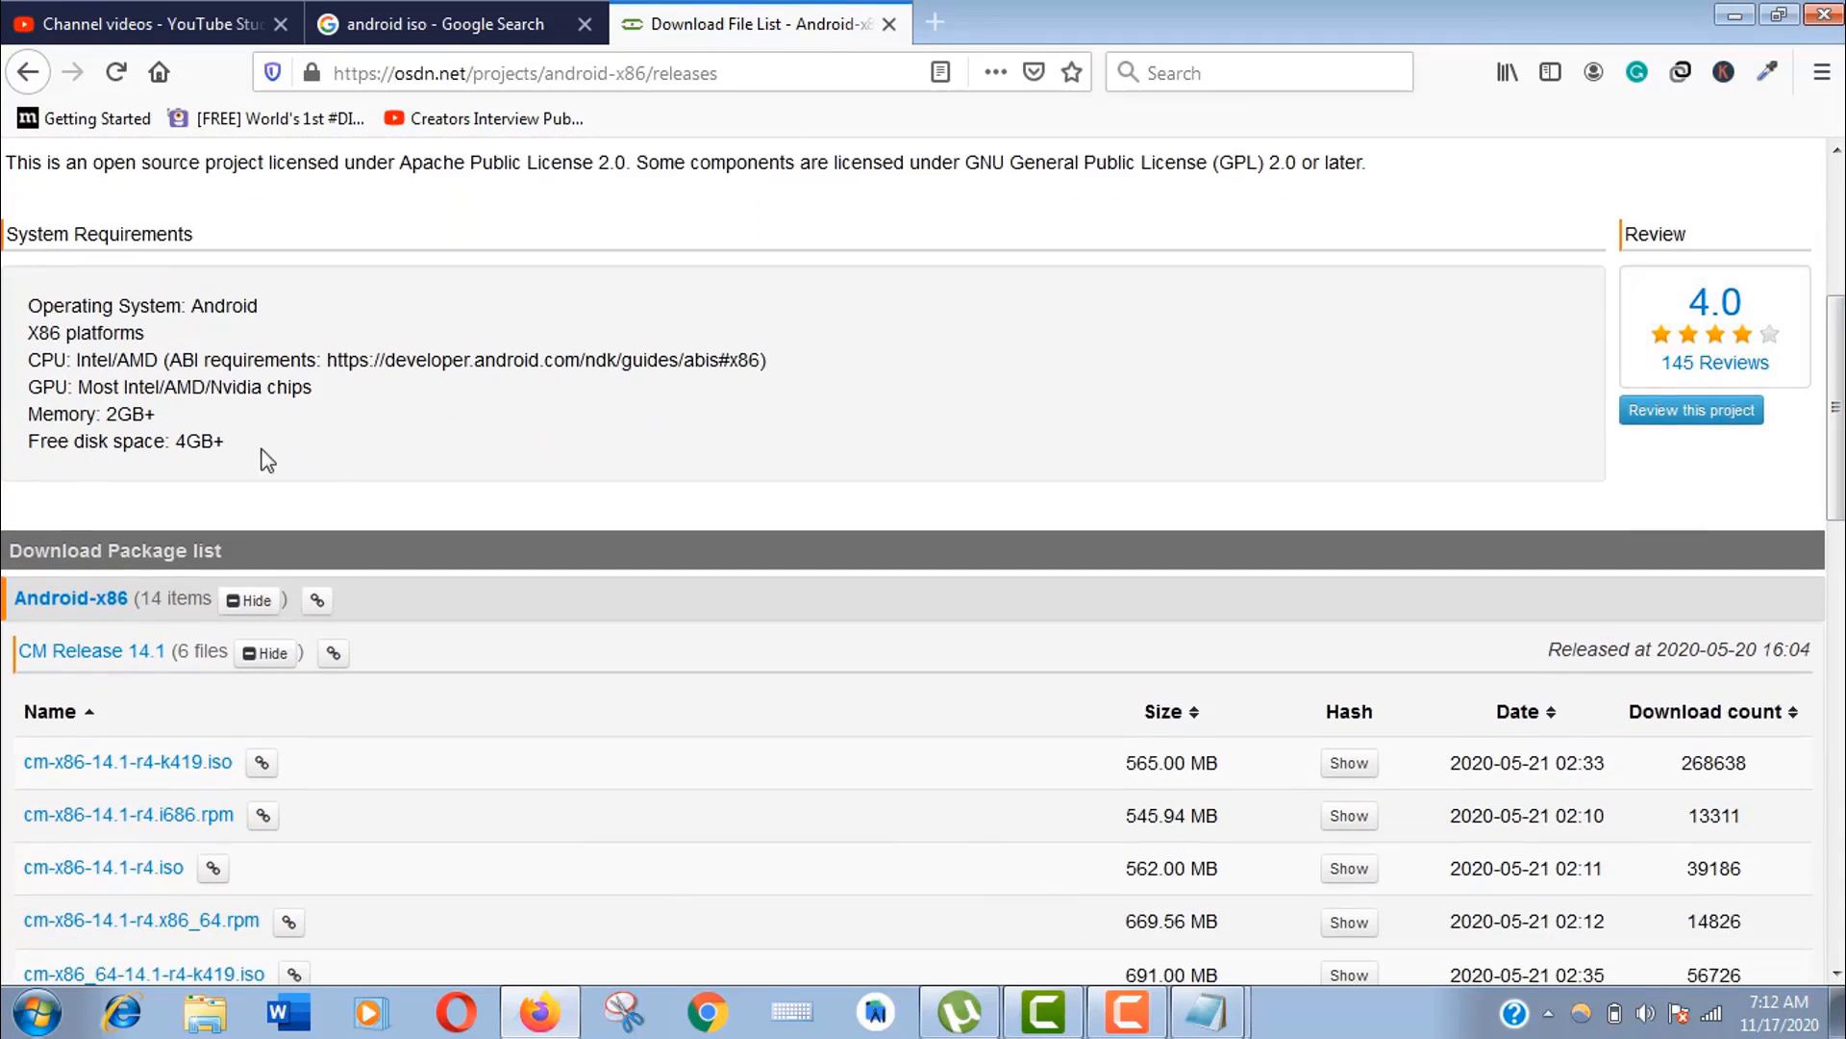
pyautogui.moveTo(267, 458); pyautogui.dragTo(15, 290)
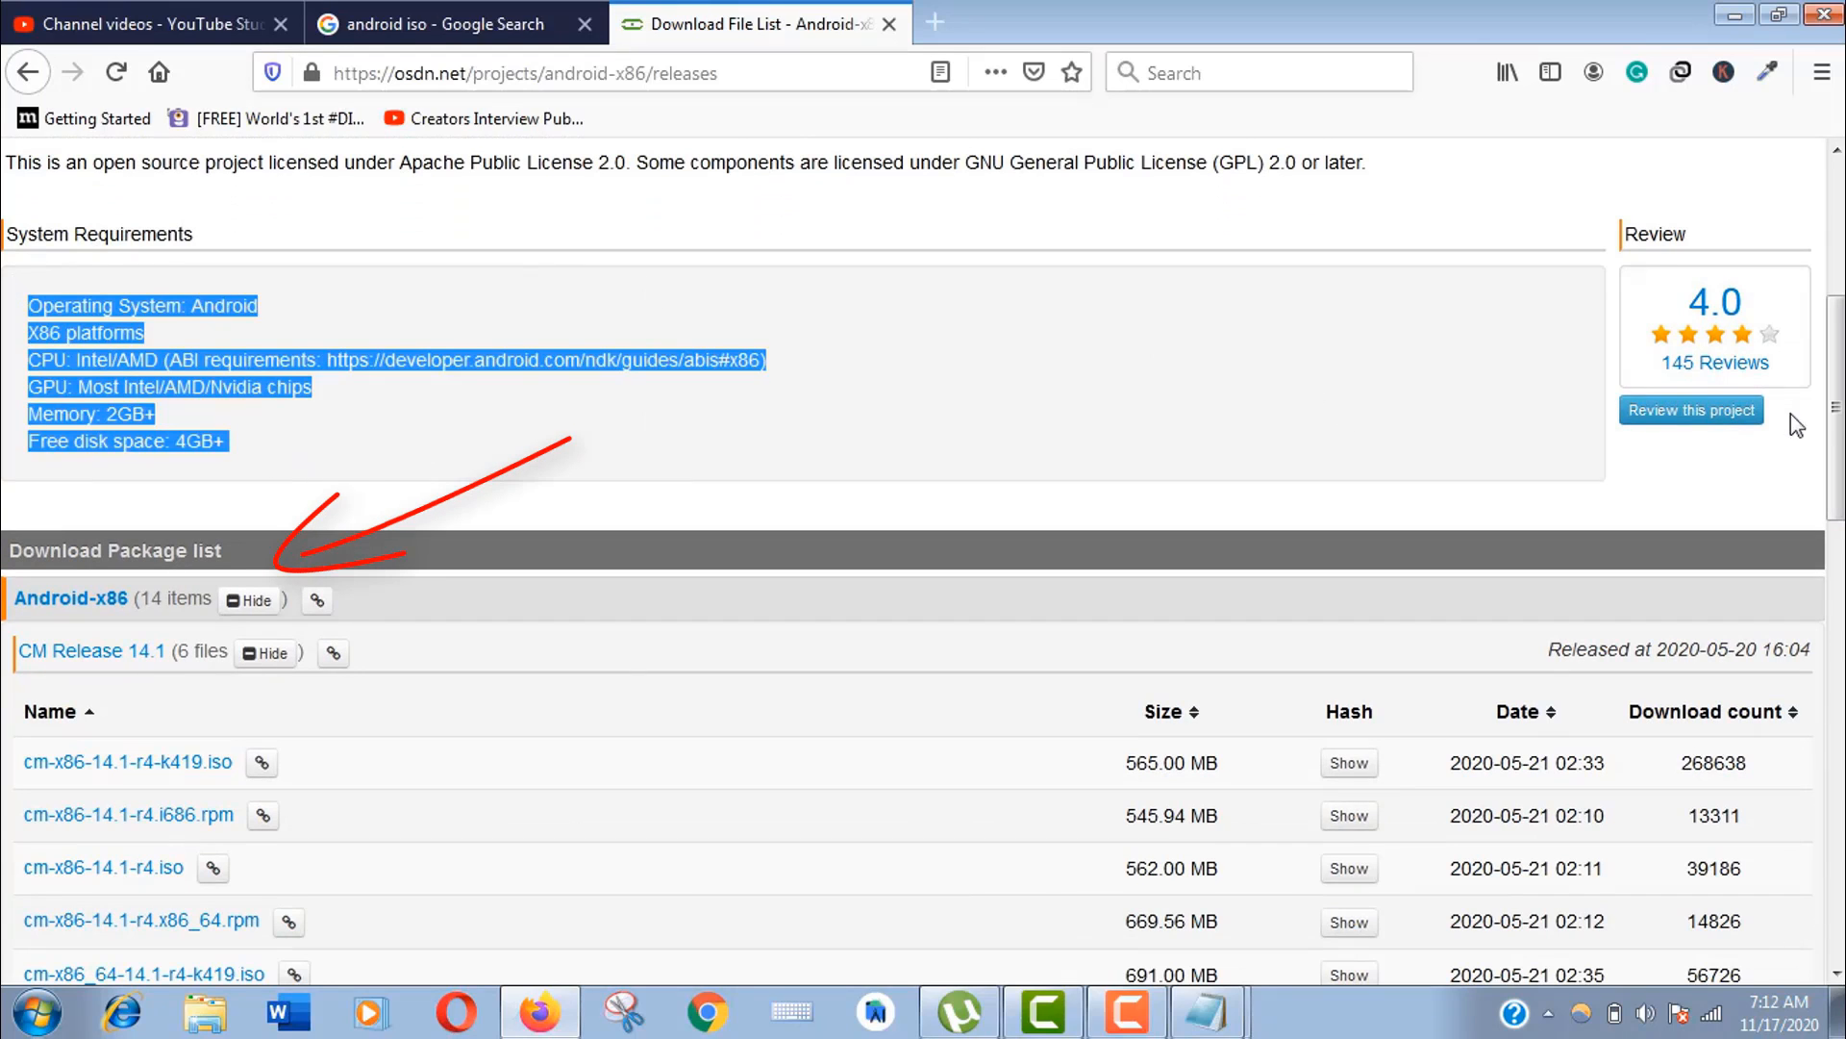
pyautogui.click(1482, 510)
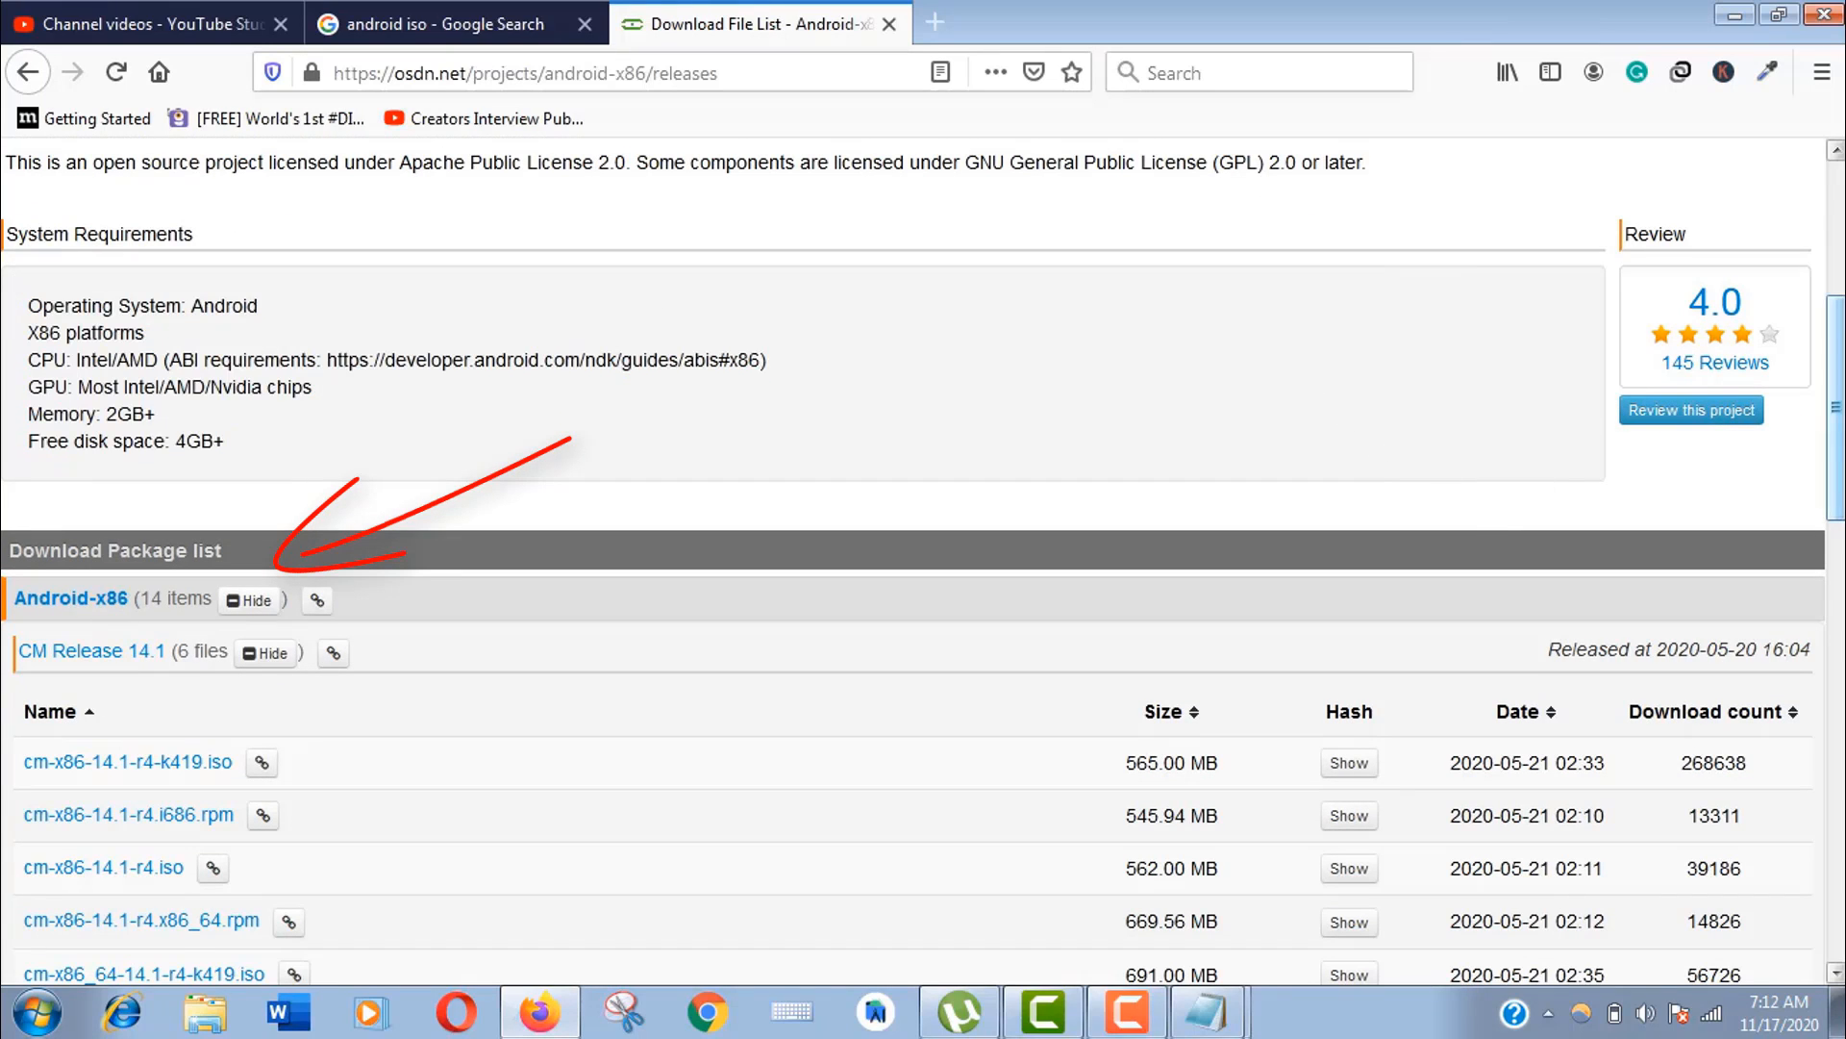
pyautogui.moveTo(1836, 404); pyautogui.dragTo(1835, 526)
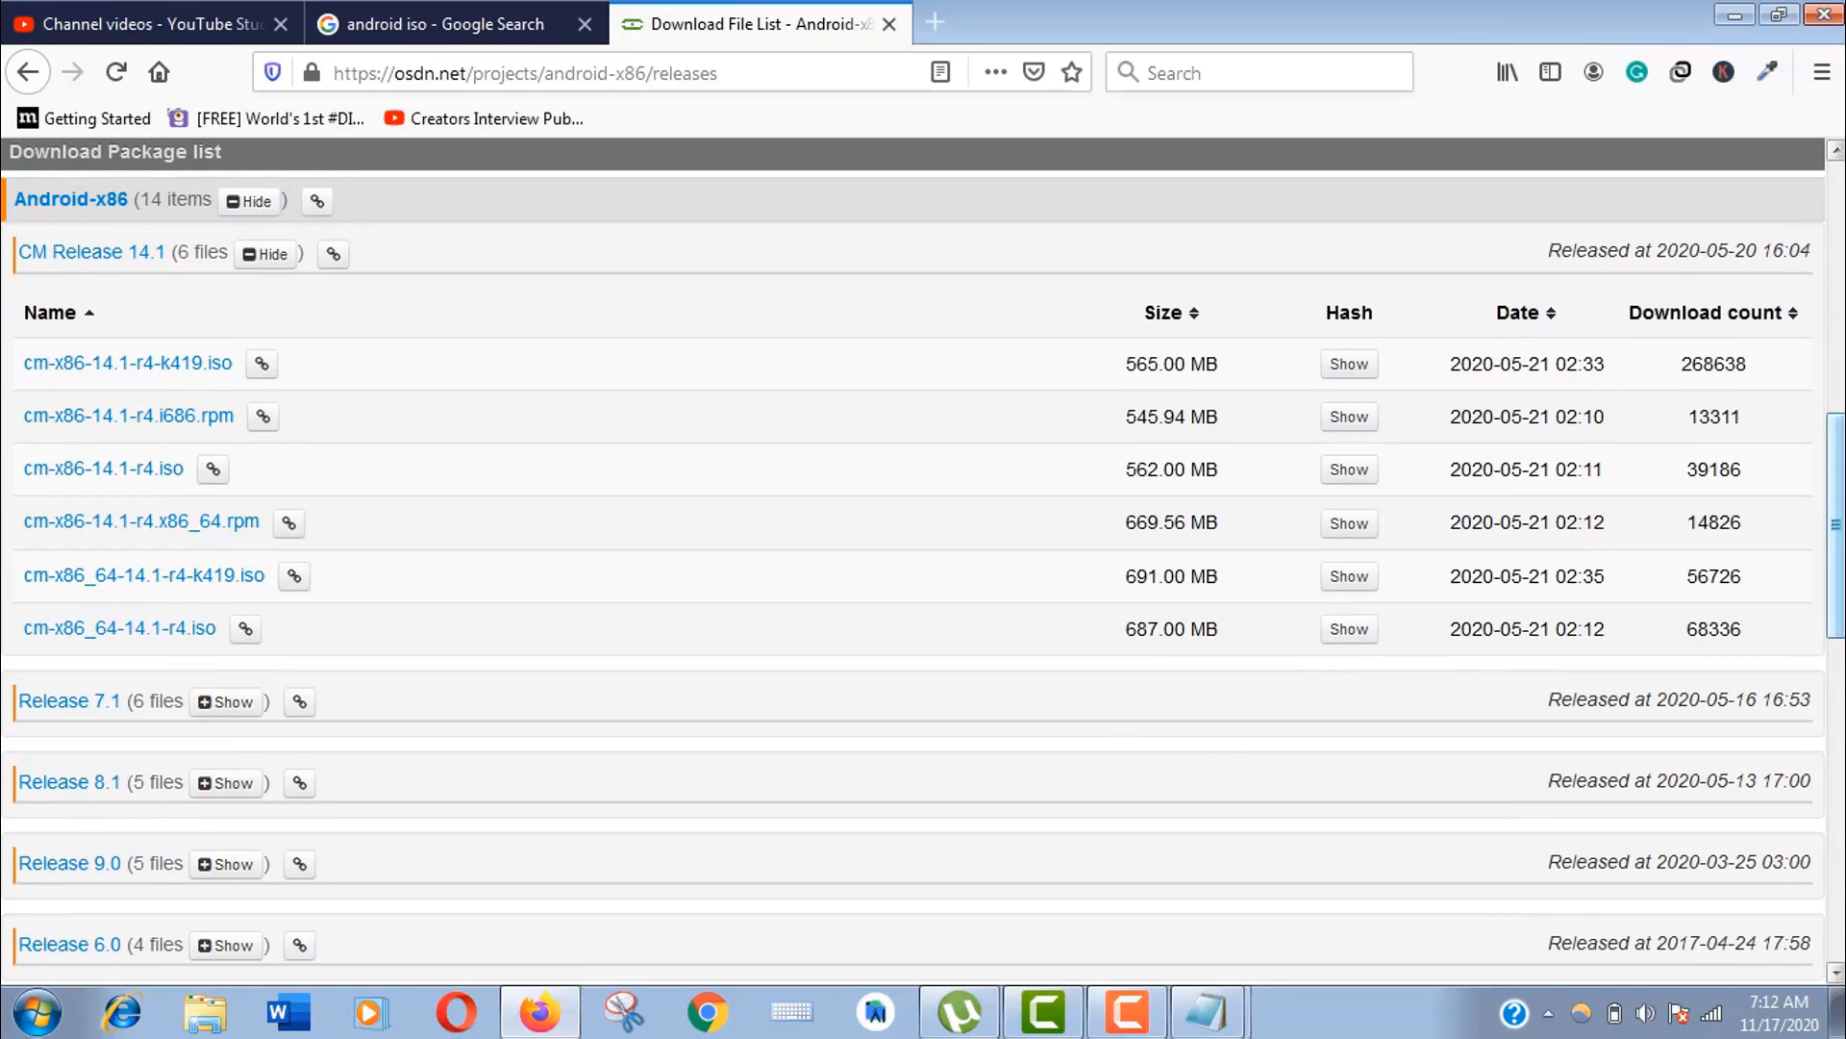
pyautogui.moveTo(1835, 527); pyautogui.dragTo(1835, 577)
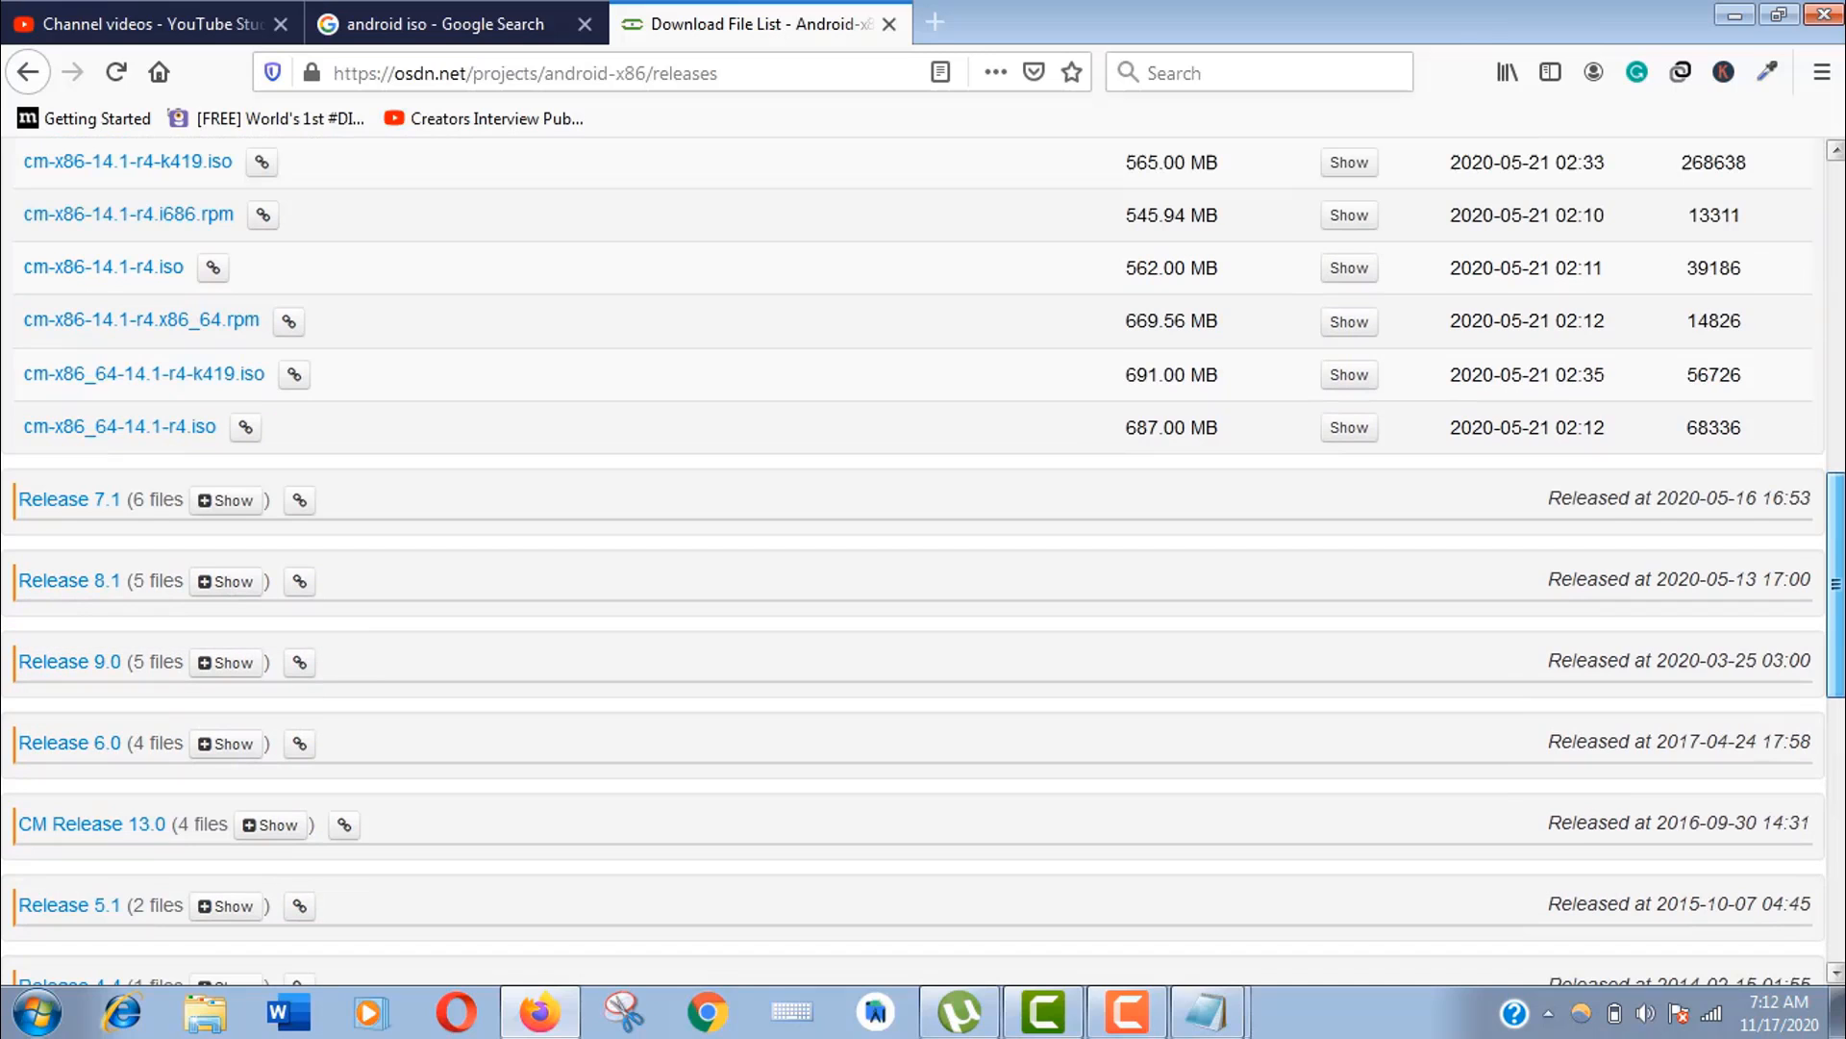
pyautogui.scroll(-2, 924, 577)
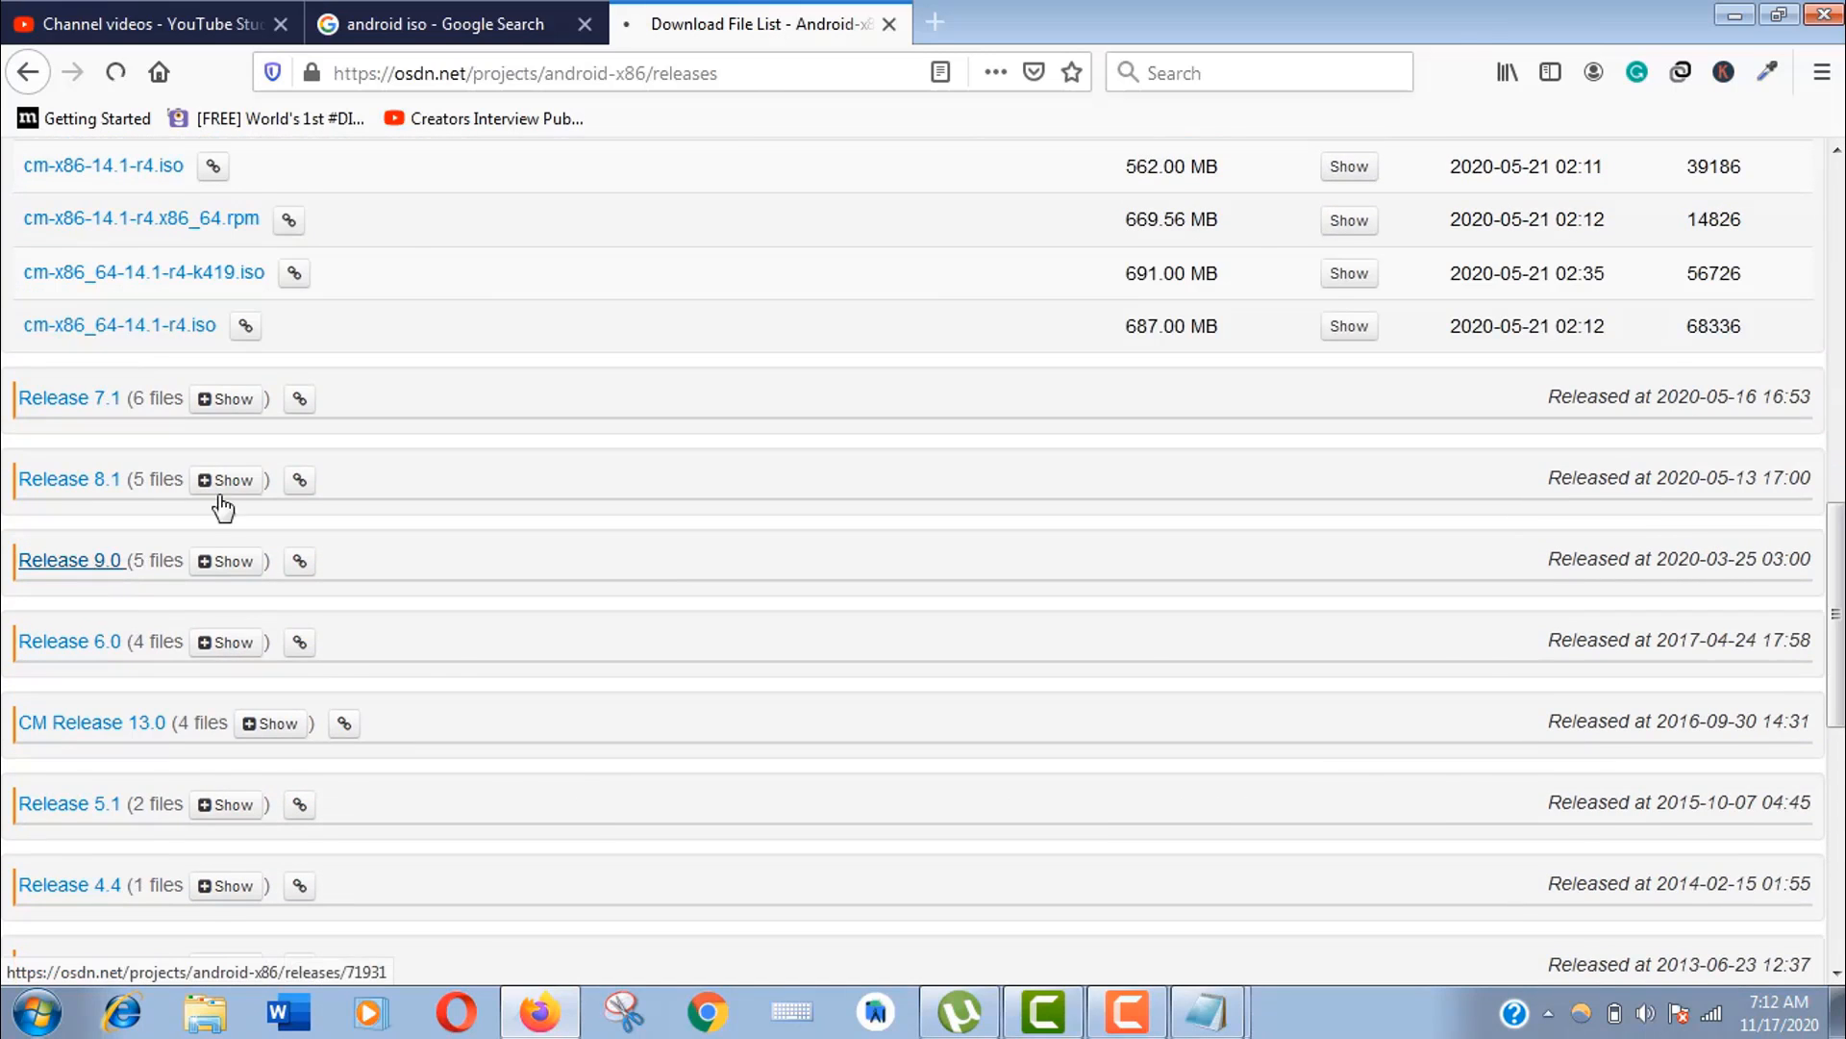
pyautogui.click(70, 560)
pyautogui.scroll(-2, 924, 577)
pyautogui.scroll(-1, 923, 578)
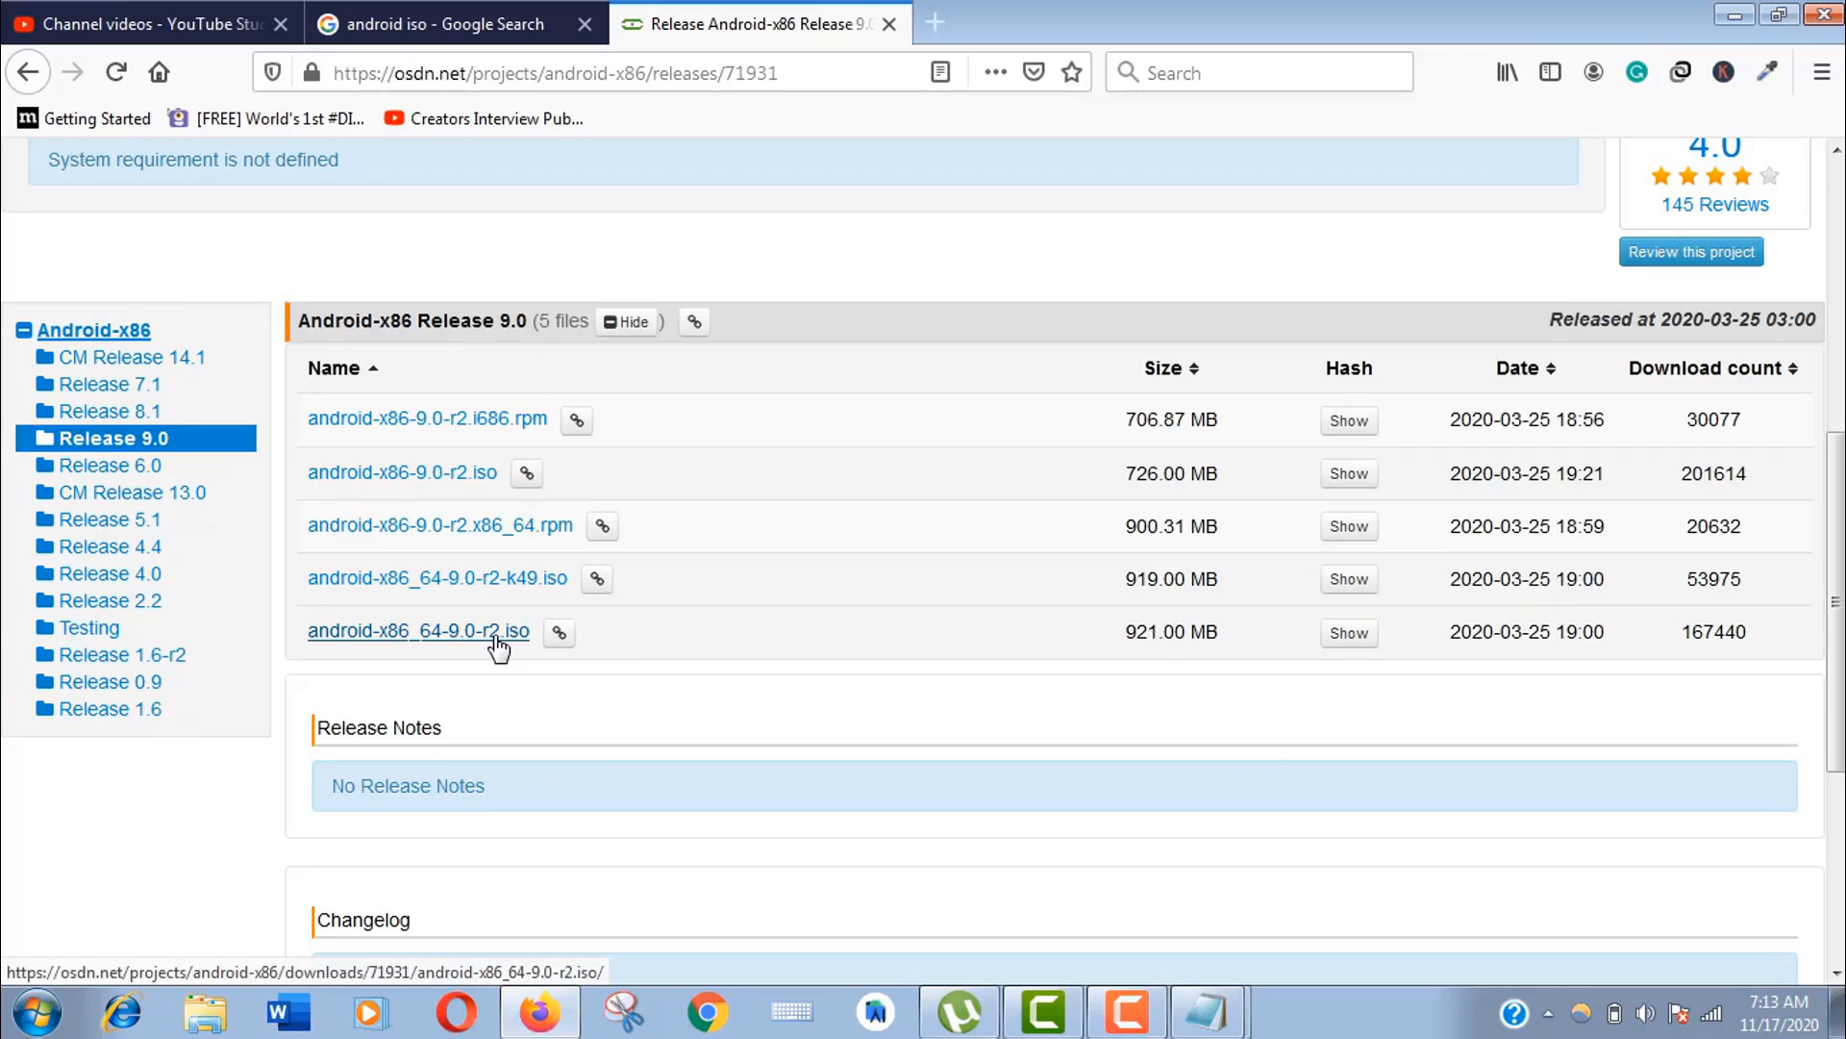
# - Start downloading android-x86_64-9.0-r2.iso, confirming the save and checking its progress
pyautogui.click(438, 635)
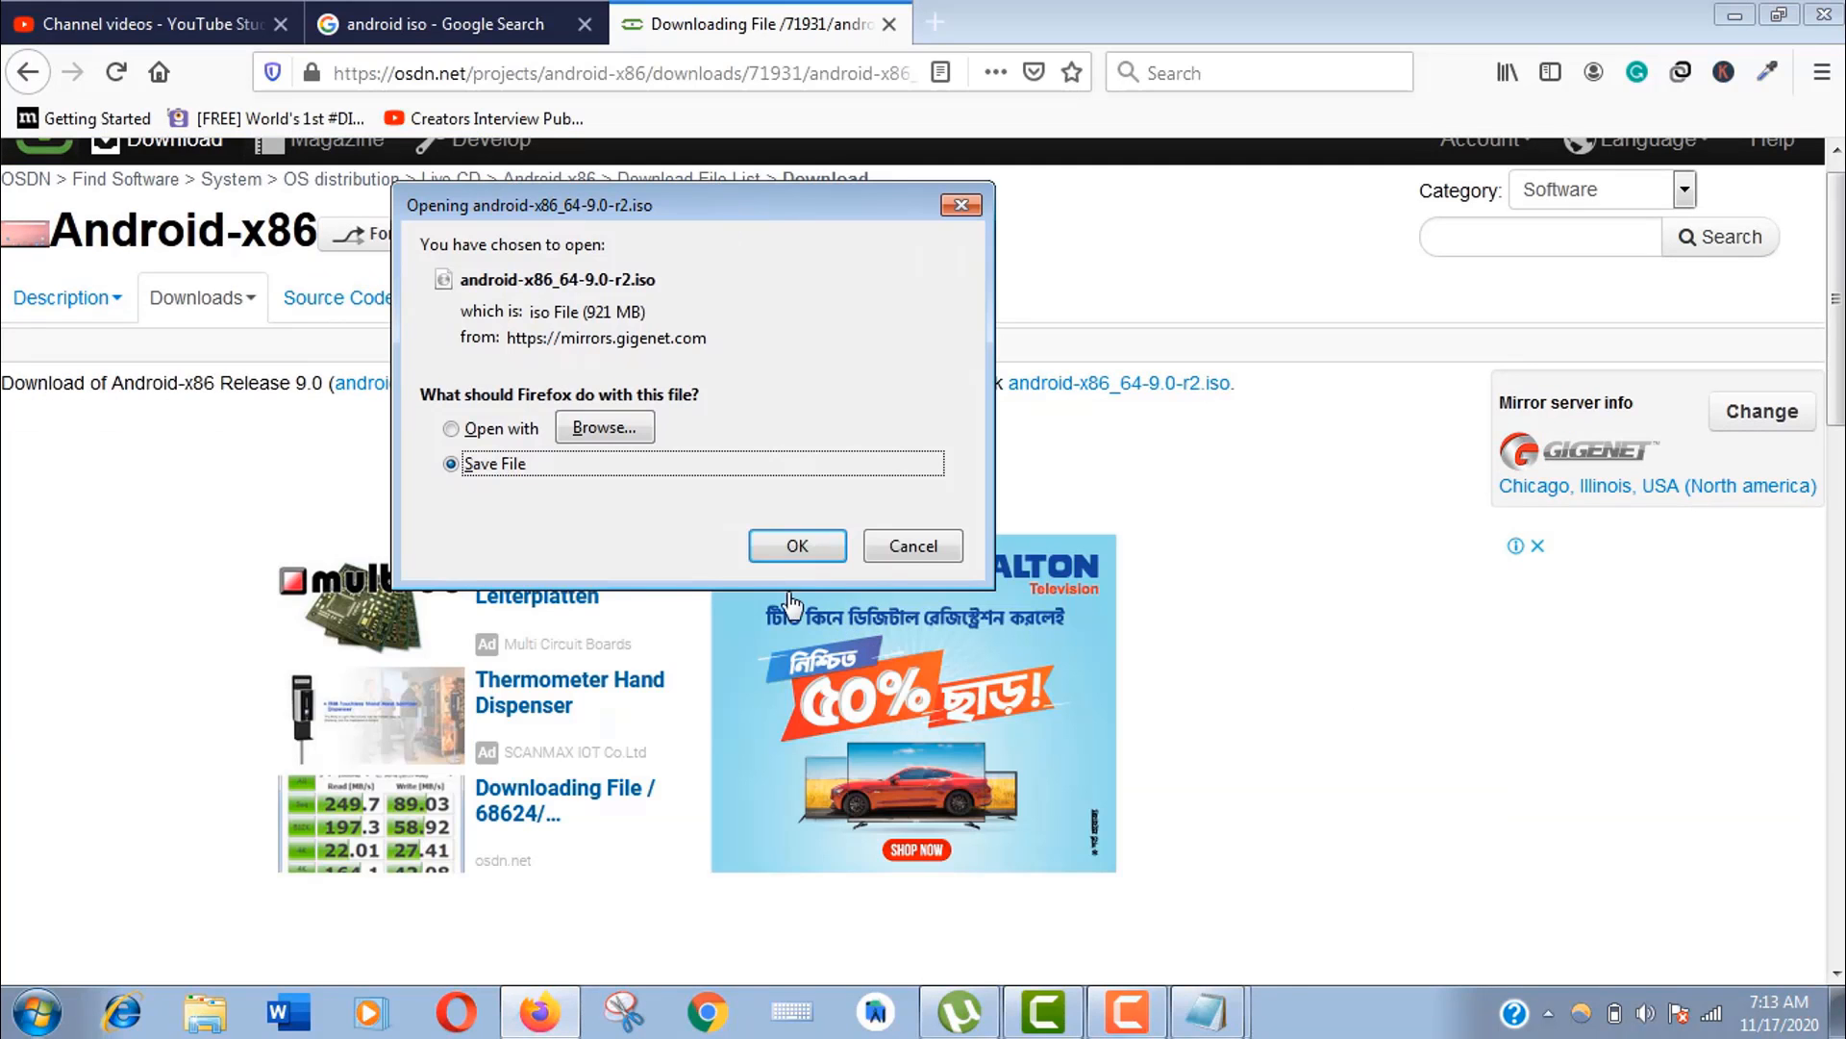
pyautogui.click(799, 546)
pyautogui.click(1464, 73)
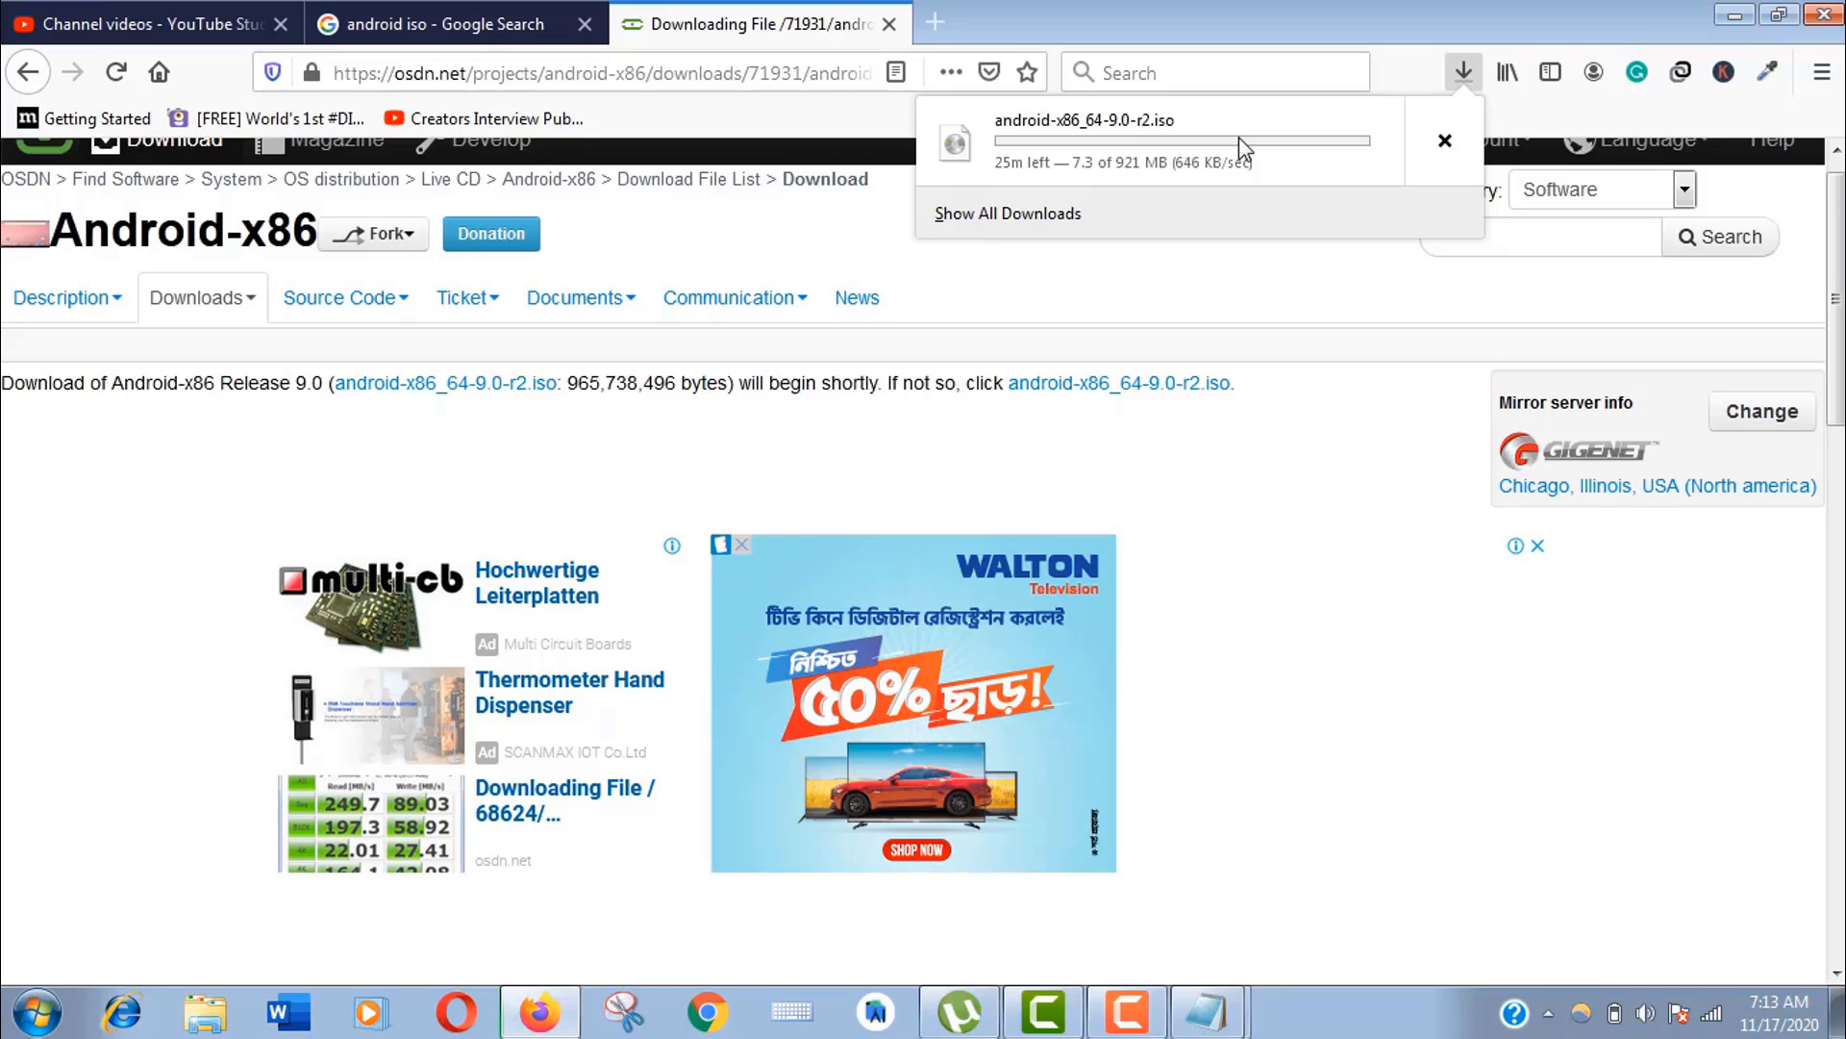
# - Show the Android ISO folder with the ISO selected, then minimize it to reveal the desktop
pyautogui.hotkey('alt', 'Tab')
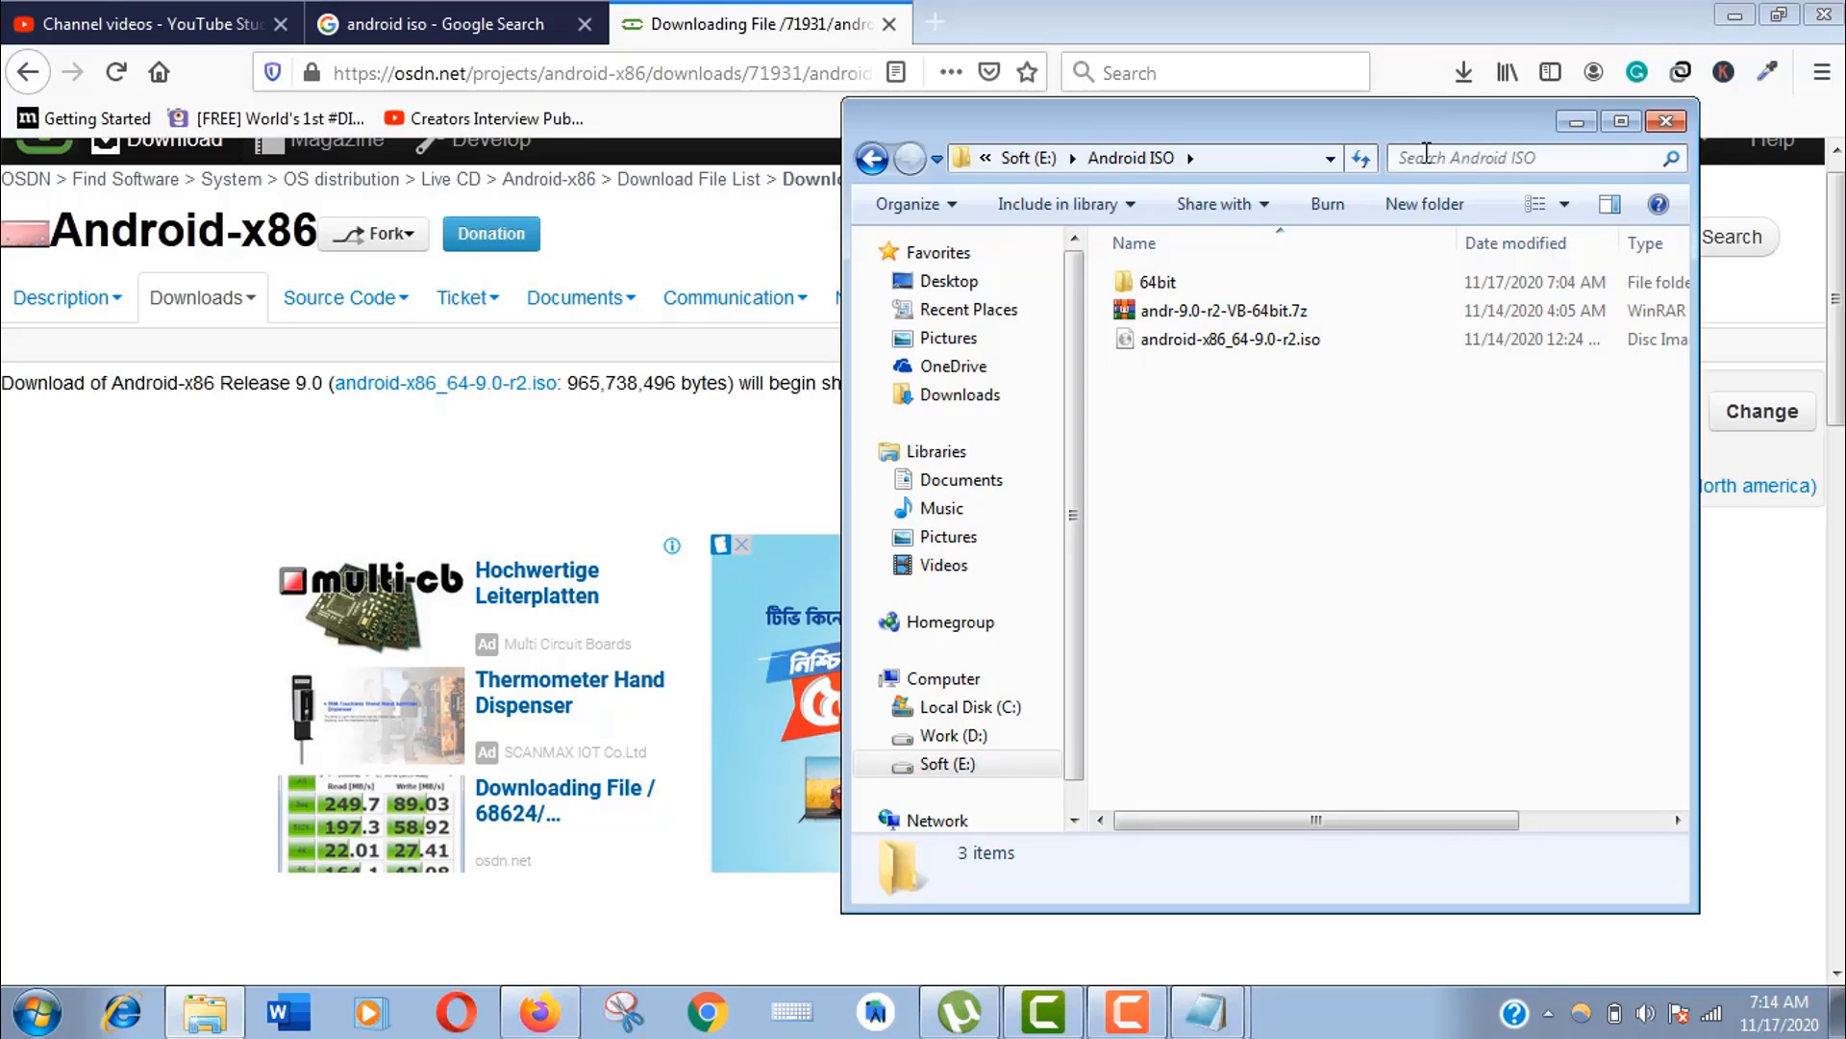
pyautogui.moveTo(1575, 116); pyautogui.dragTo(1015, 231)
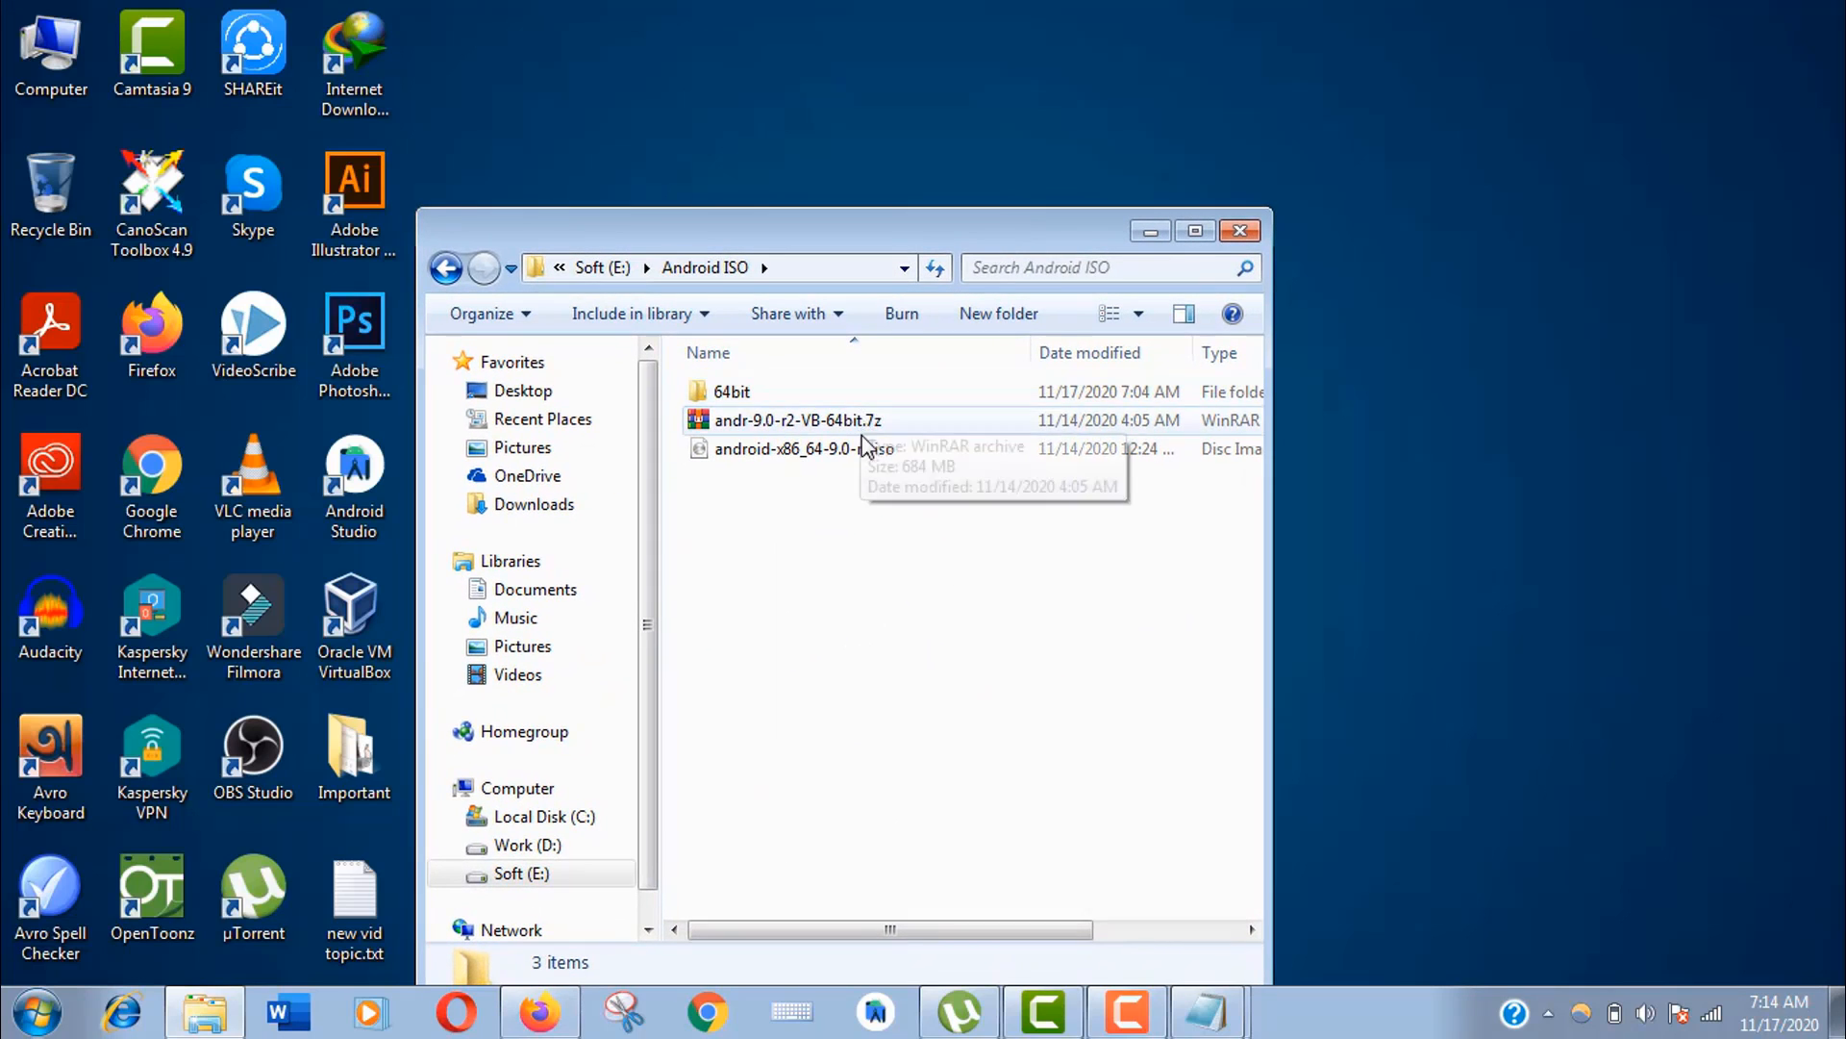
pyautogui.click(803, 449)
pyautogui.click(1149, 231)
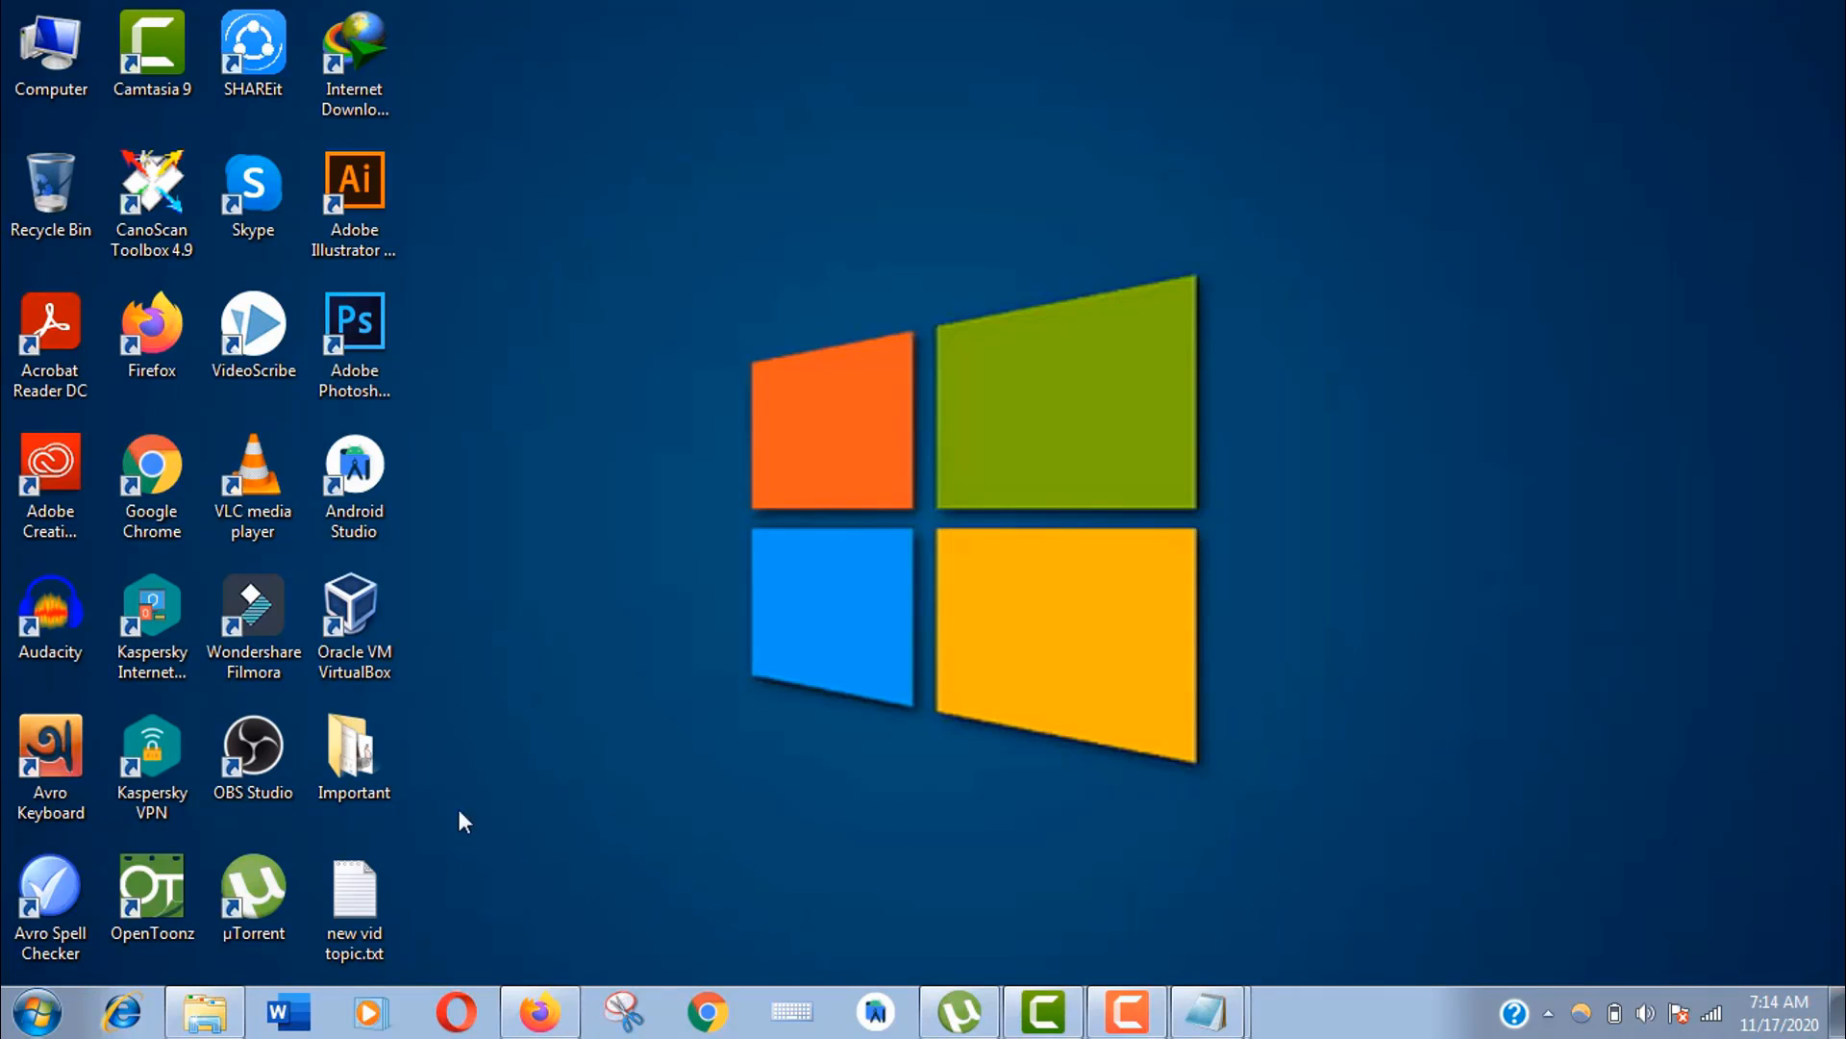
# - Launch Oracle VM VirtualBox from the desktop shortcut and bring the Manager window into view
pyautogui.doubleClick(378, 653)
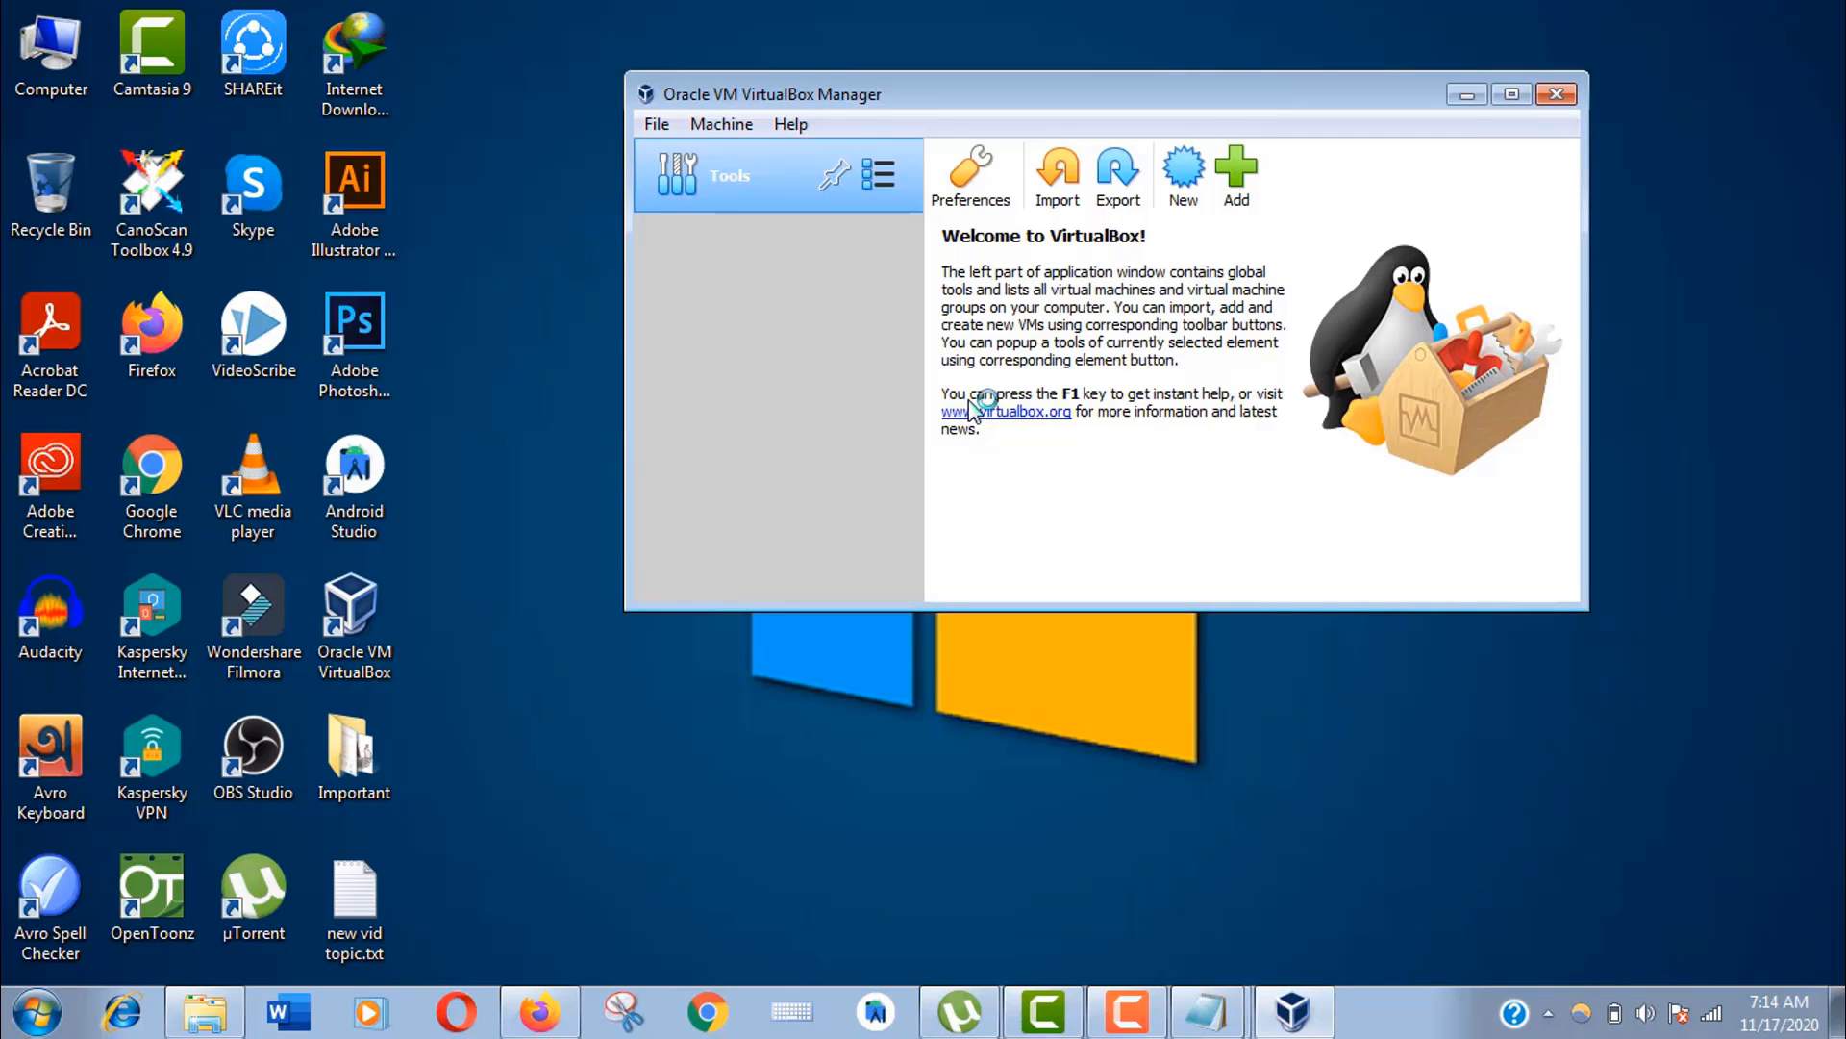
pyautogui.moveTo(955, 103); pyautogui.dragTo(910, 200)
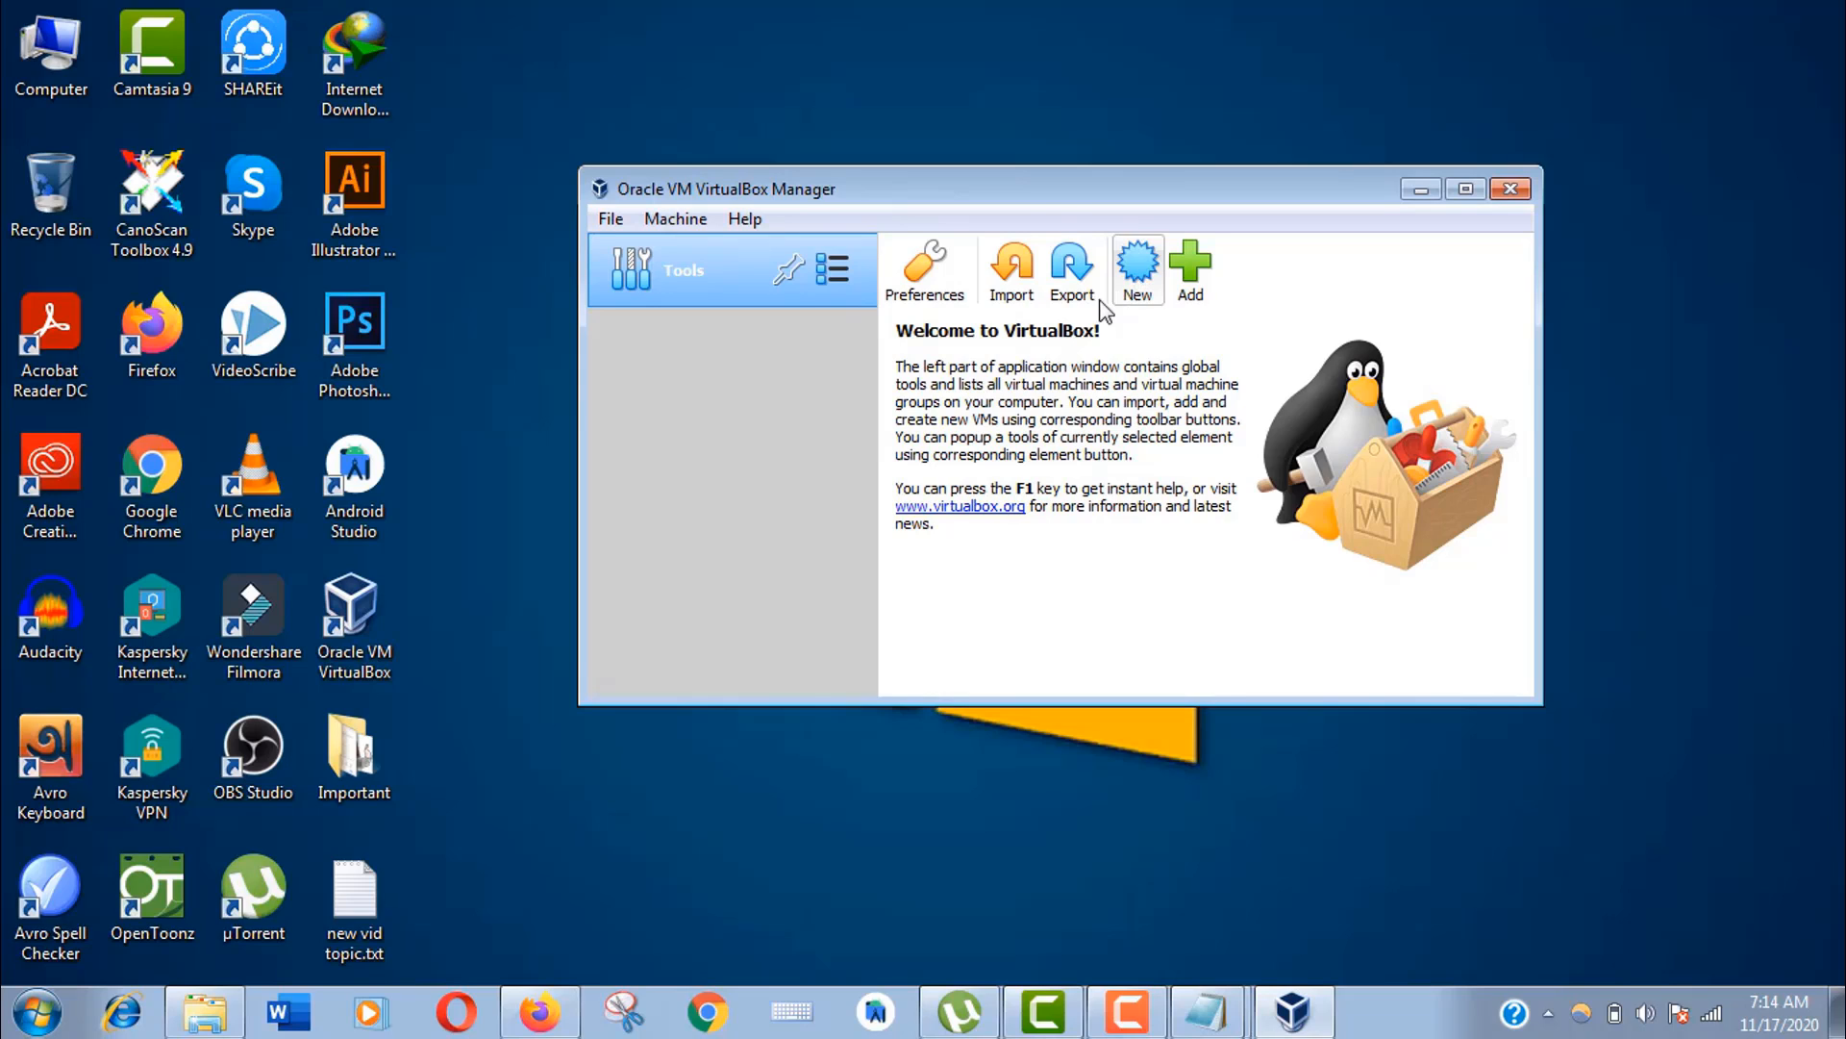
# - Create a new VM named Android 9 Pie with type Linux, version Linux 2.6 / 3.x / 4.x (64-bit)
pyautogui.click(1143, 274)
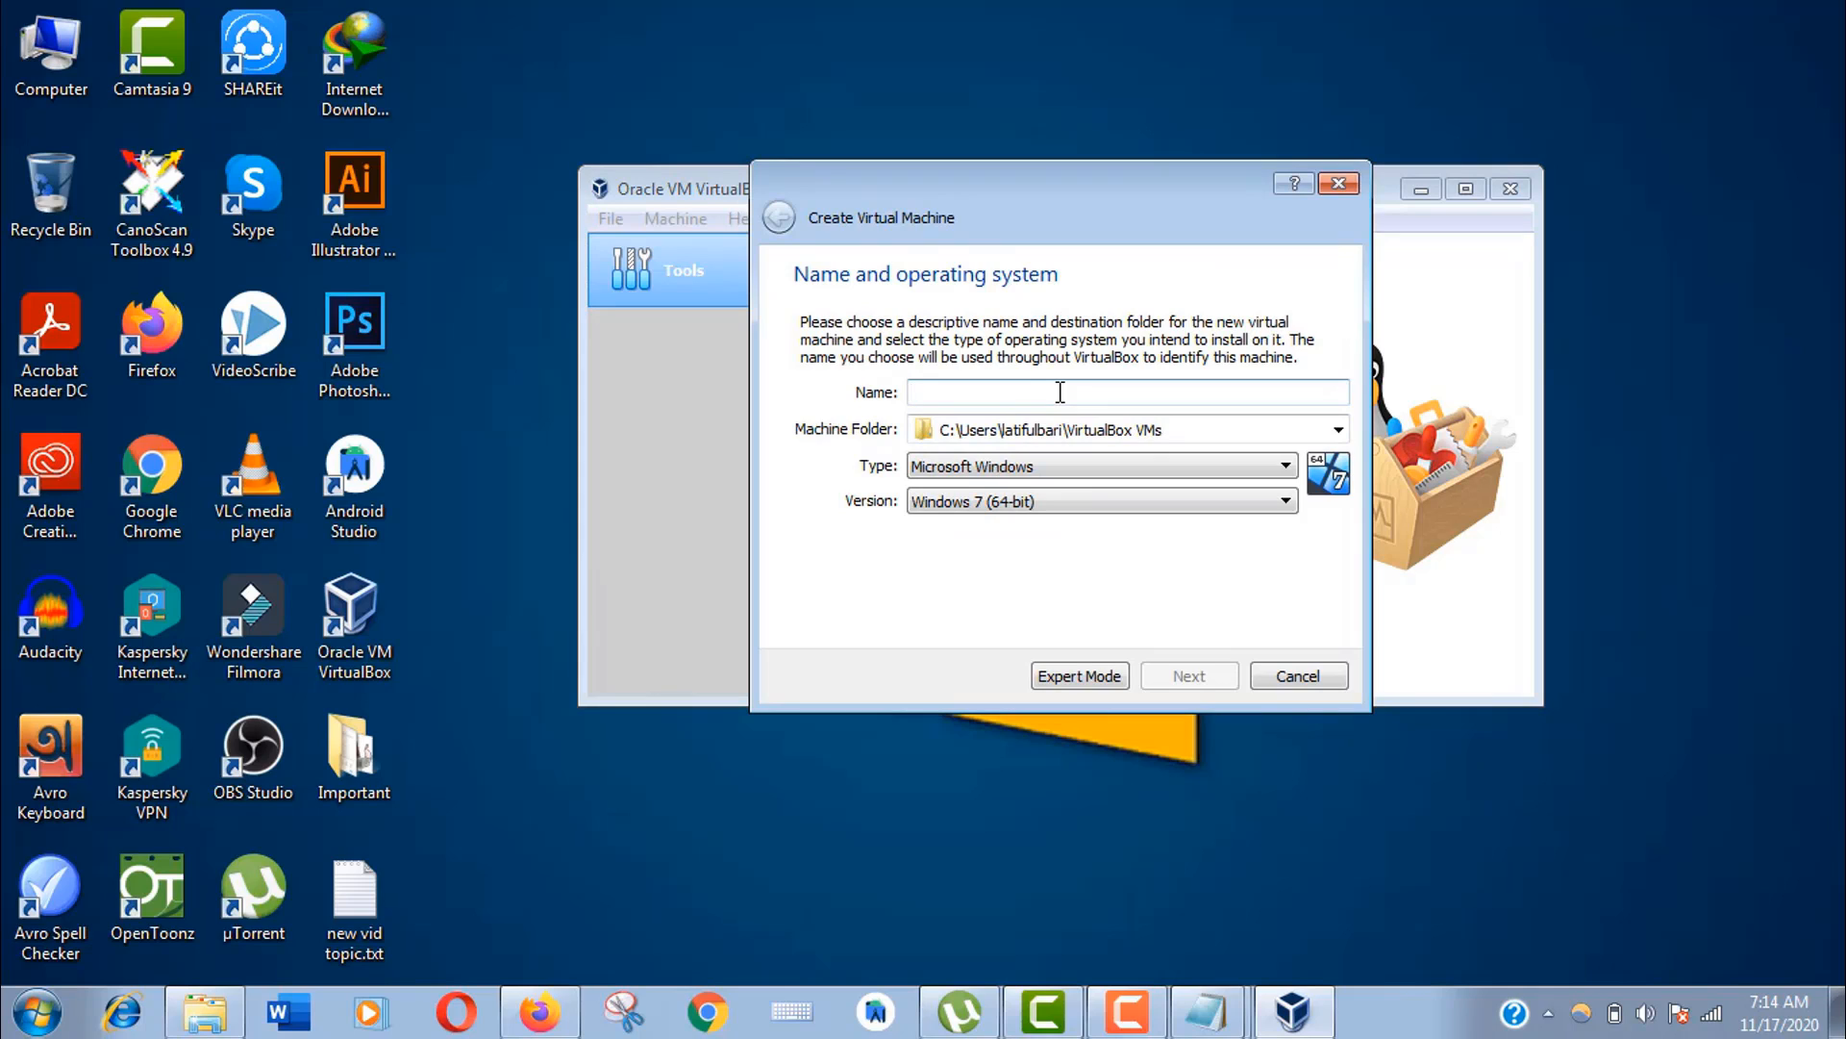
pyautogui.write('Android 9 Pie')
pyautogui.click(1043, 467)
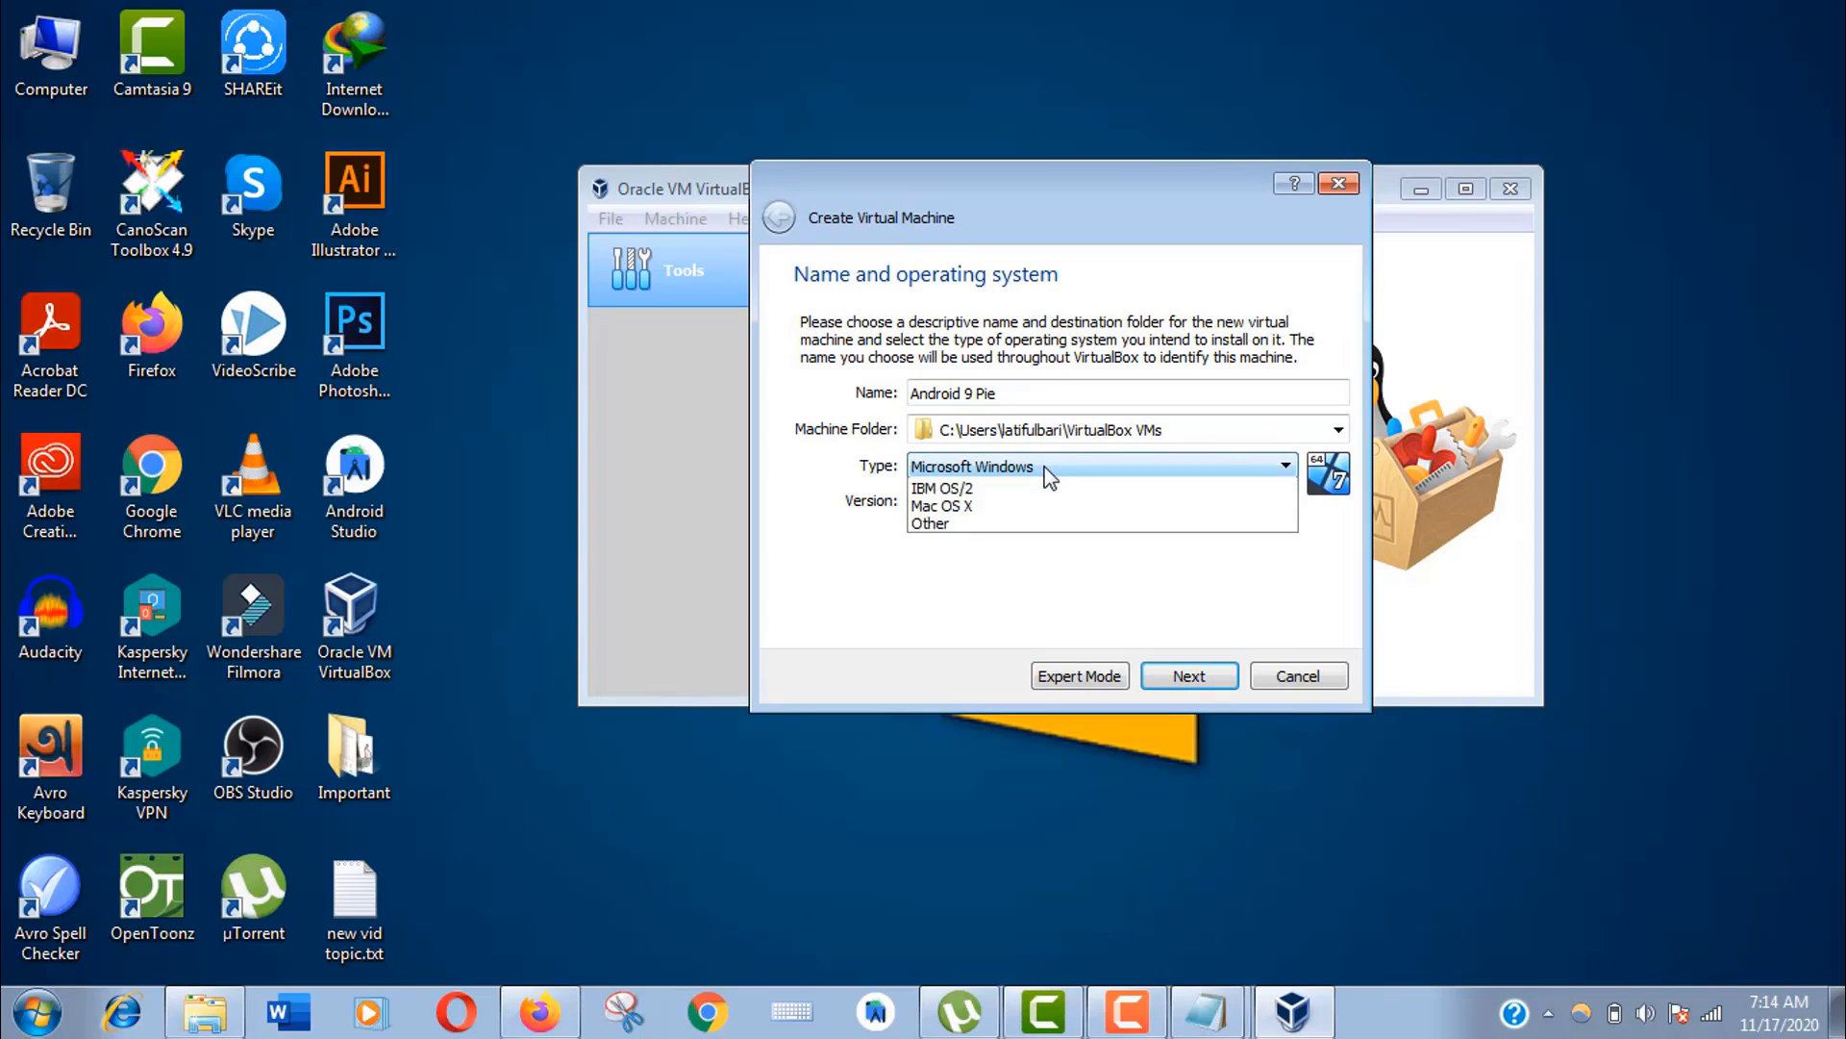
pyautogui.click(1029, 505)
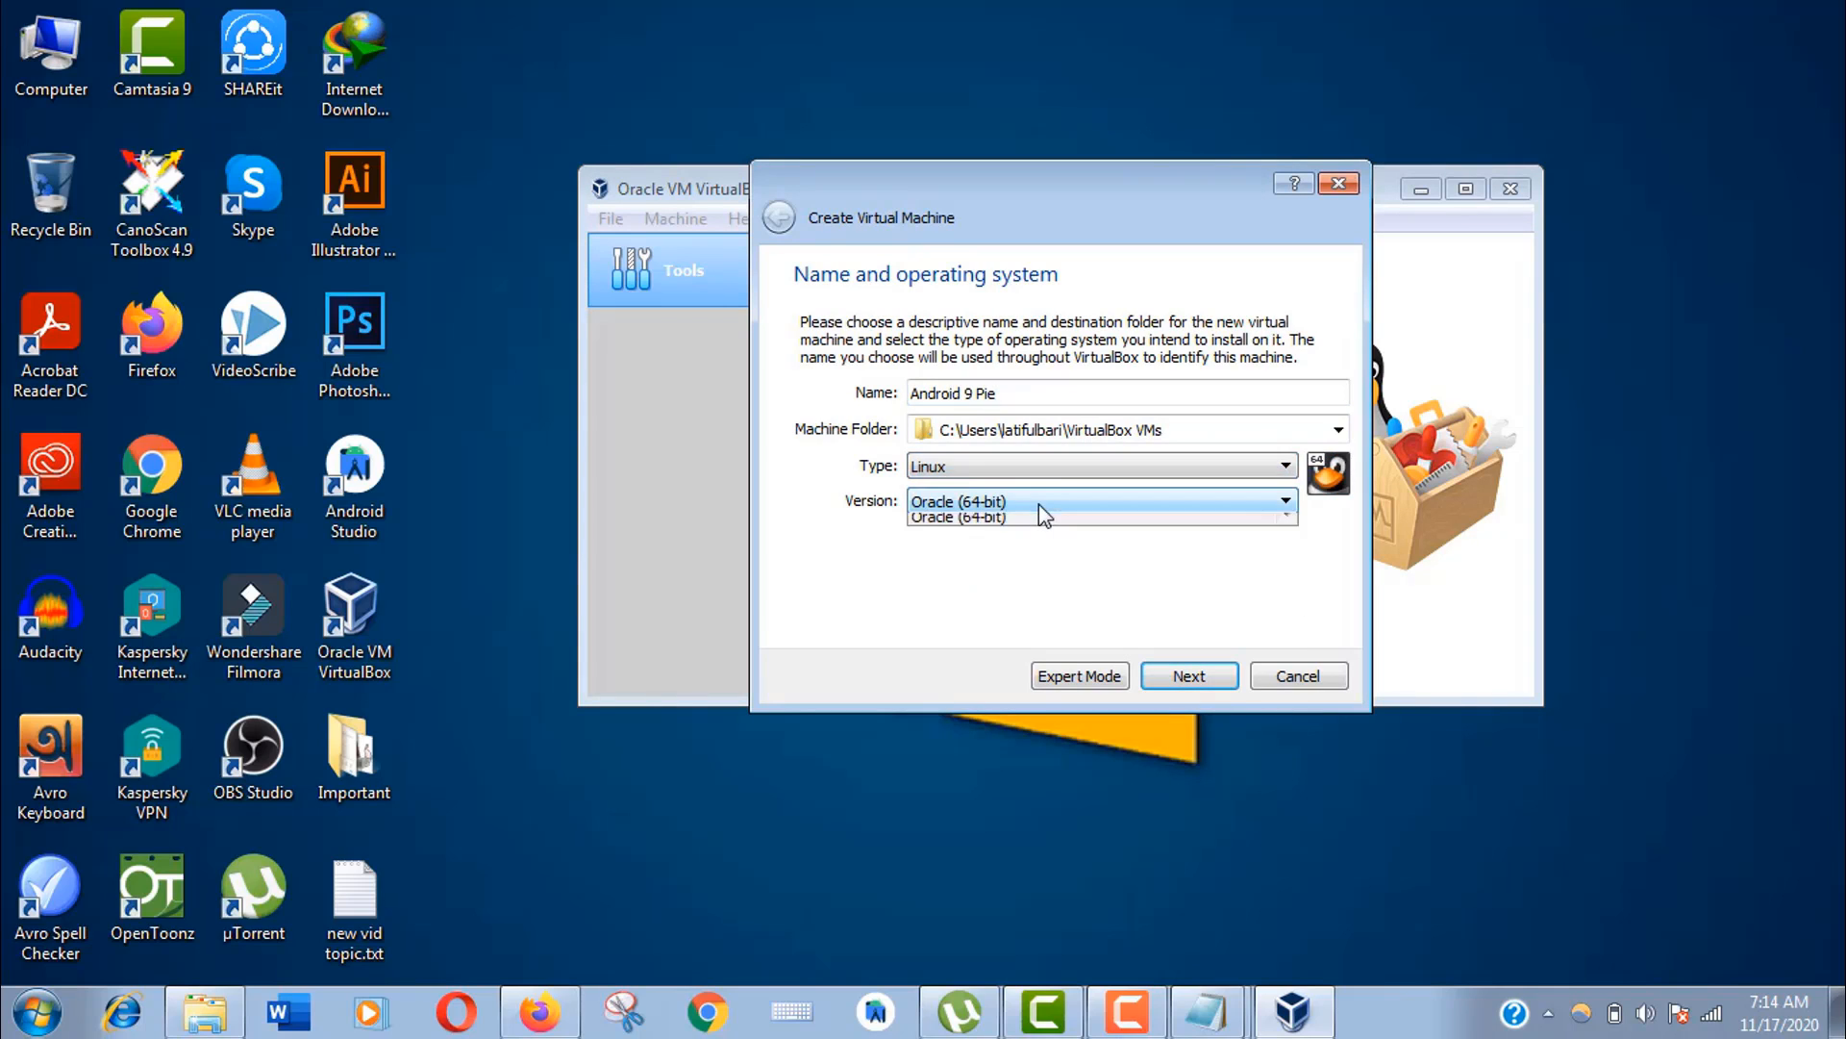
pyautogui.moveTo(1287, 664); pyautogui.dragTo(1287, 563)
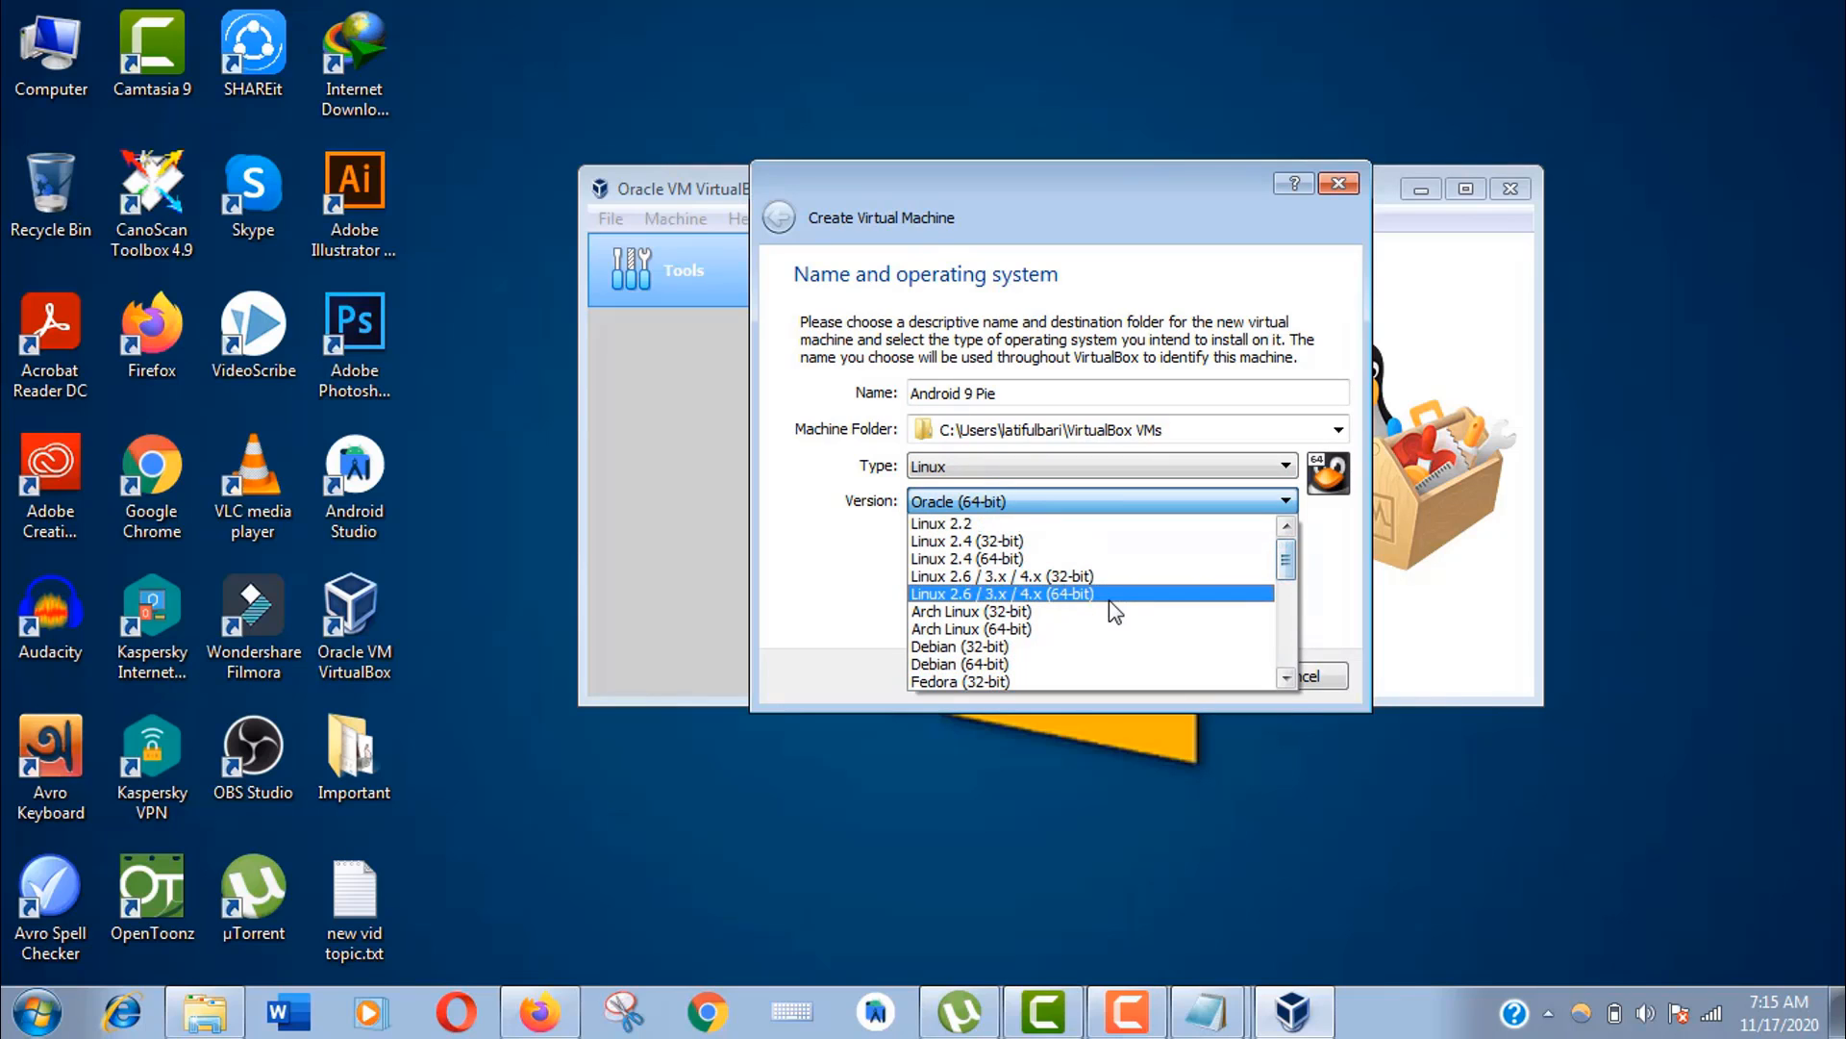
pyautogui.click(1002, 592)
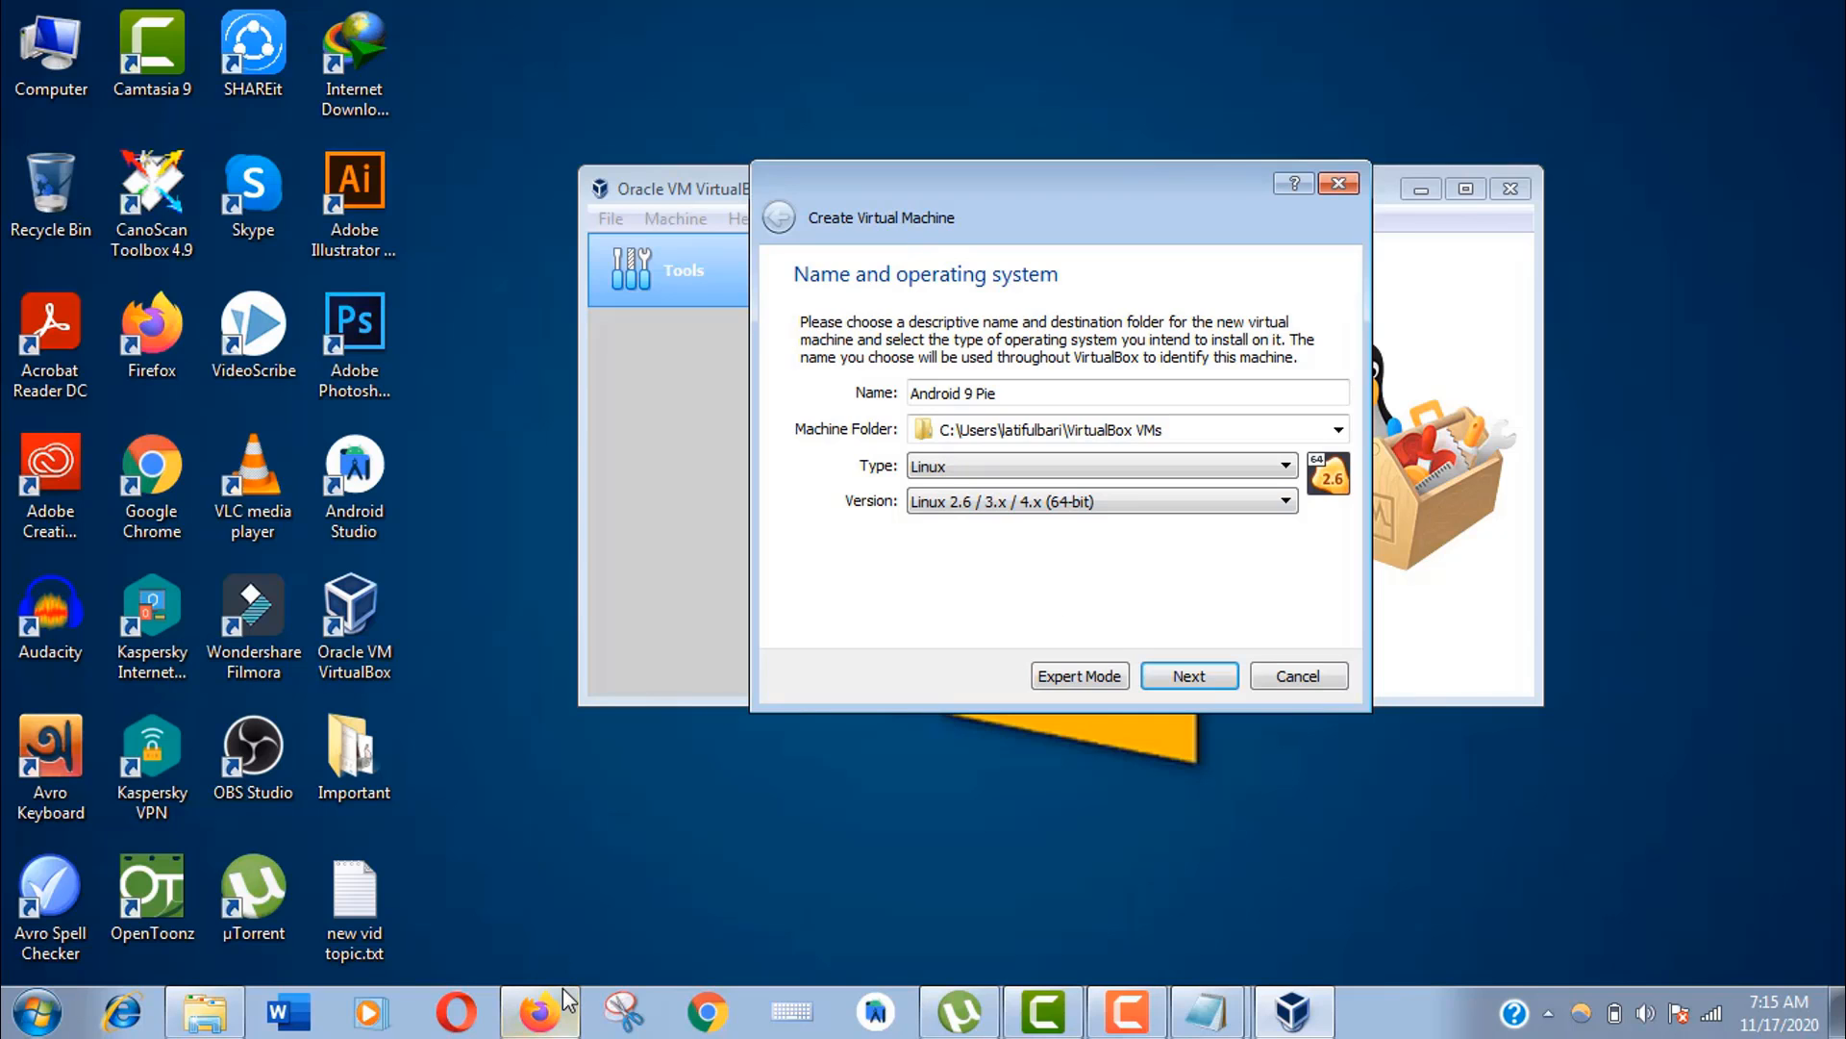
pyautogui.click(538, 1013)
pyautogui.scroll(-3, 1447, 434)
pyautogui.scroll(-2, 1415, 505)
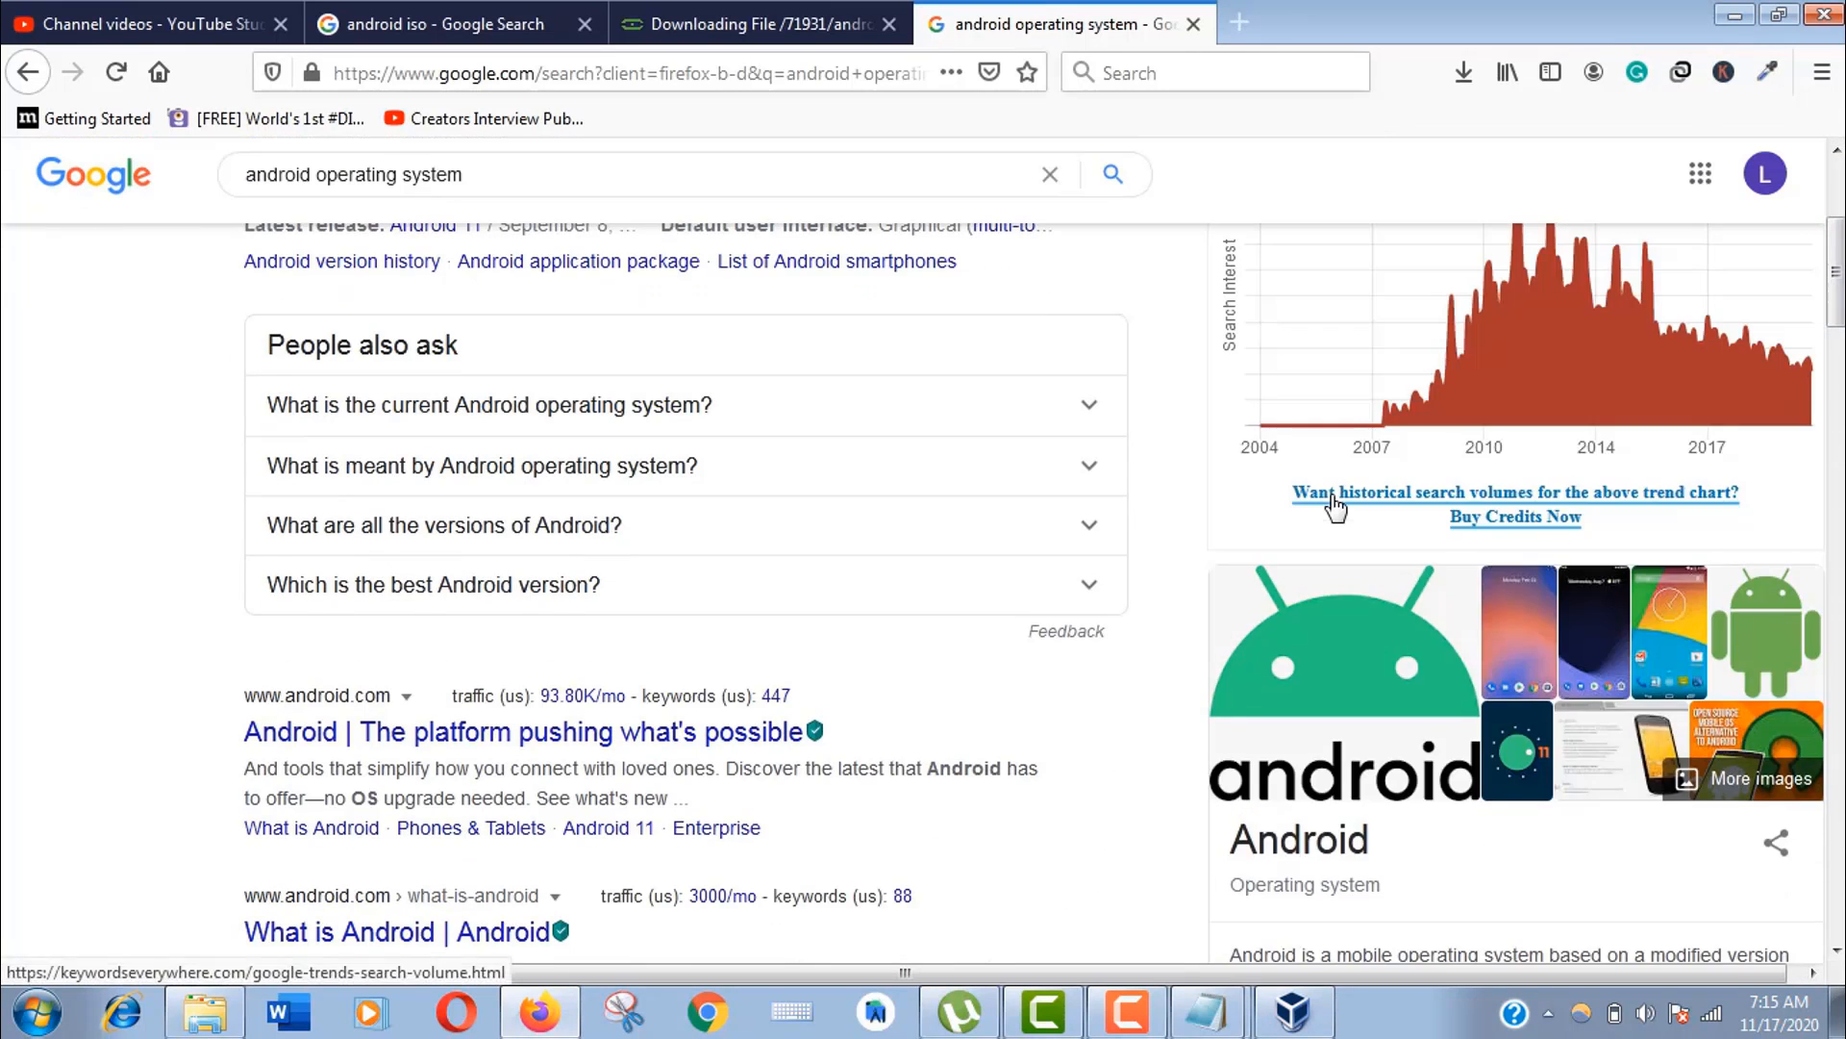
pyautogui.scroll(-3, 1414, 504)
pyautogui.scroll(-2, 1413, 506)
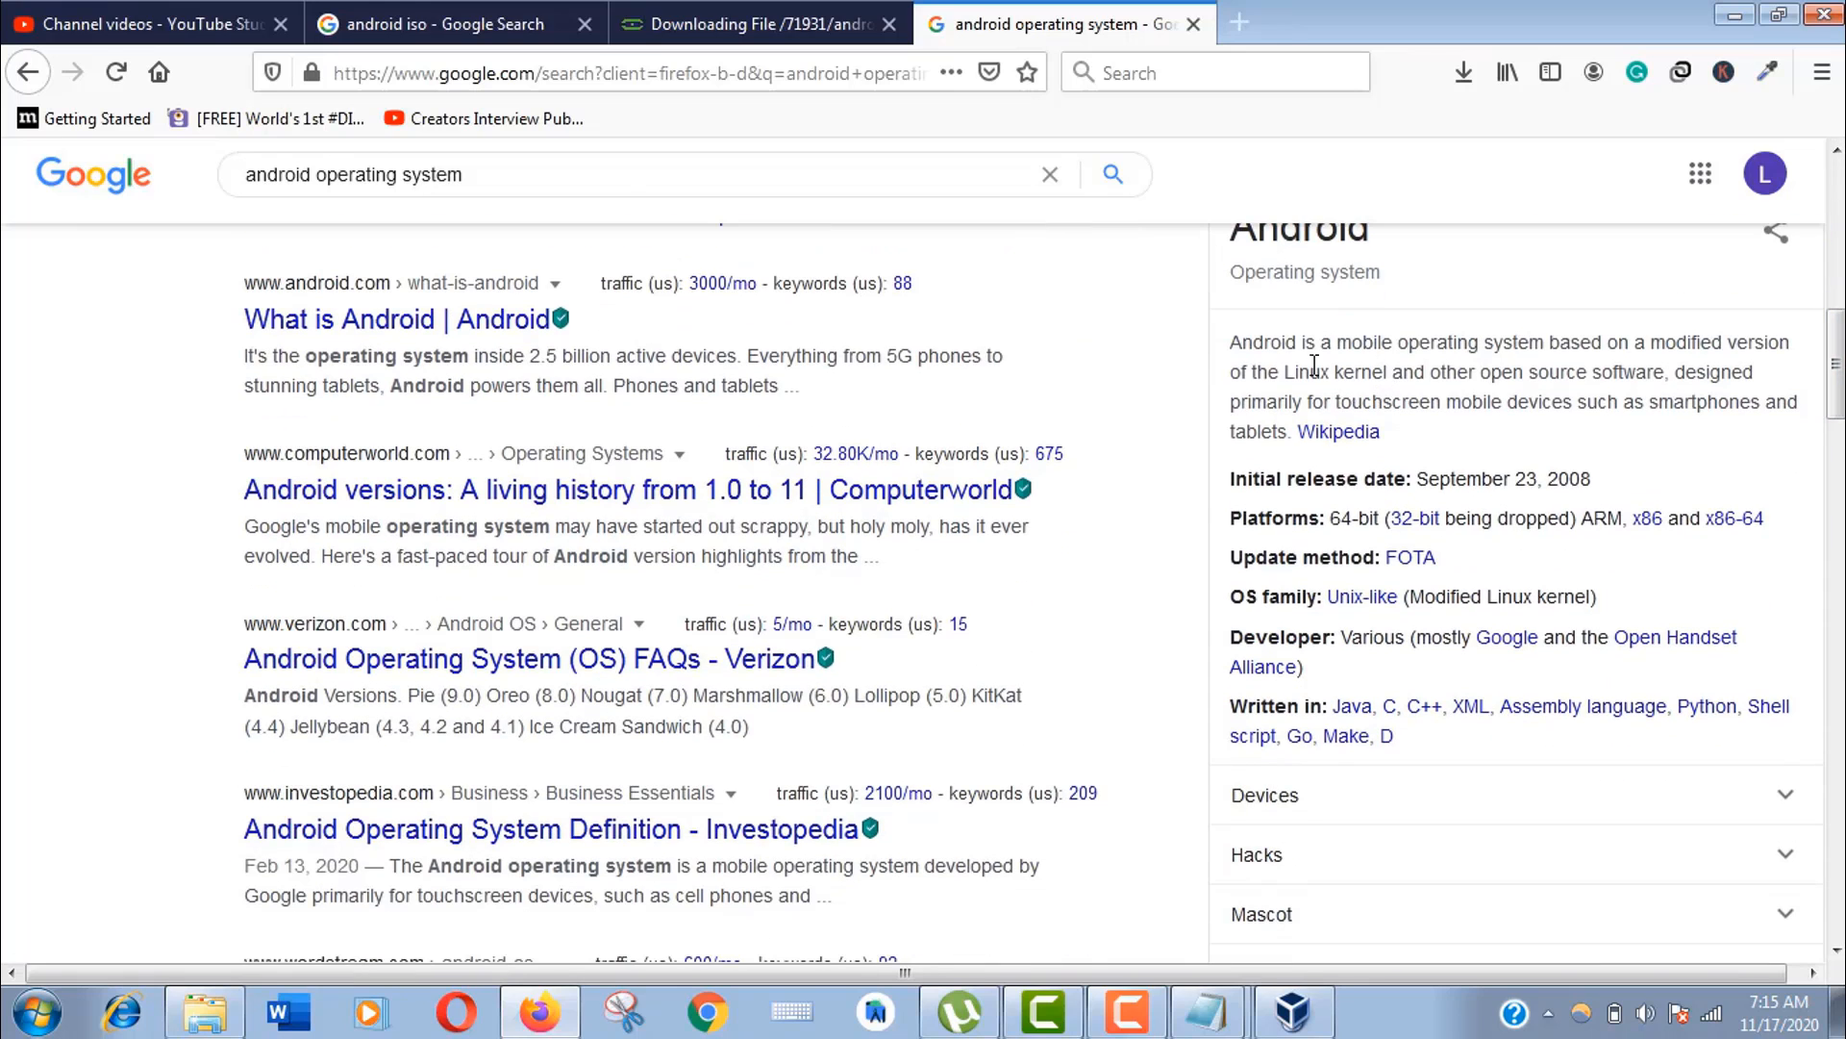
pyautogui.moveTo(1286, 372); pyautogui.dragTo(1394, 375)
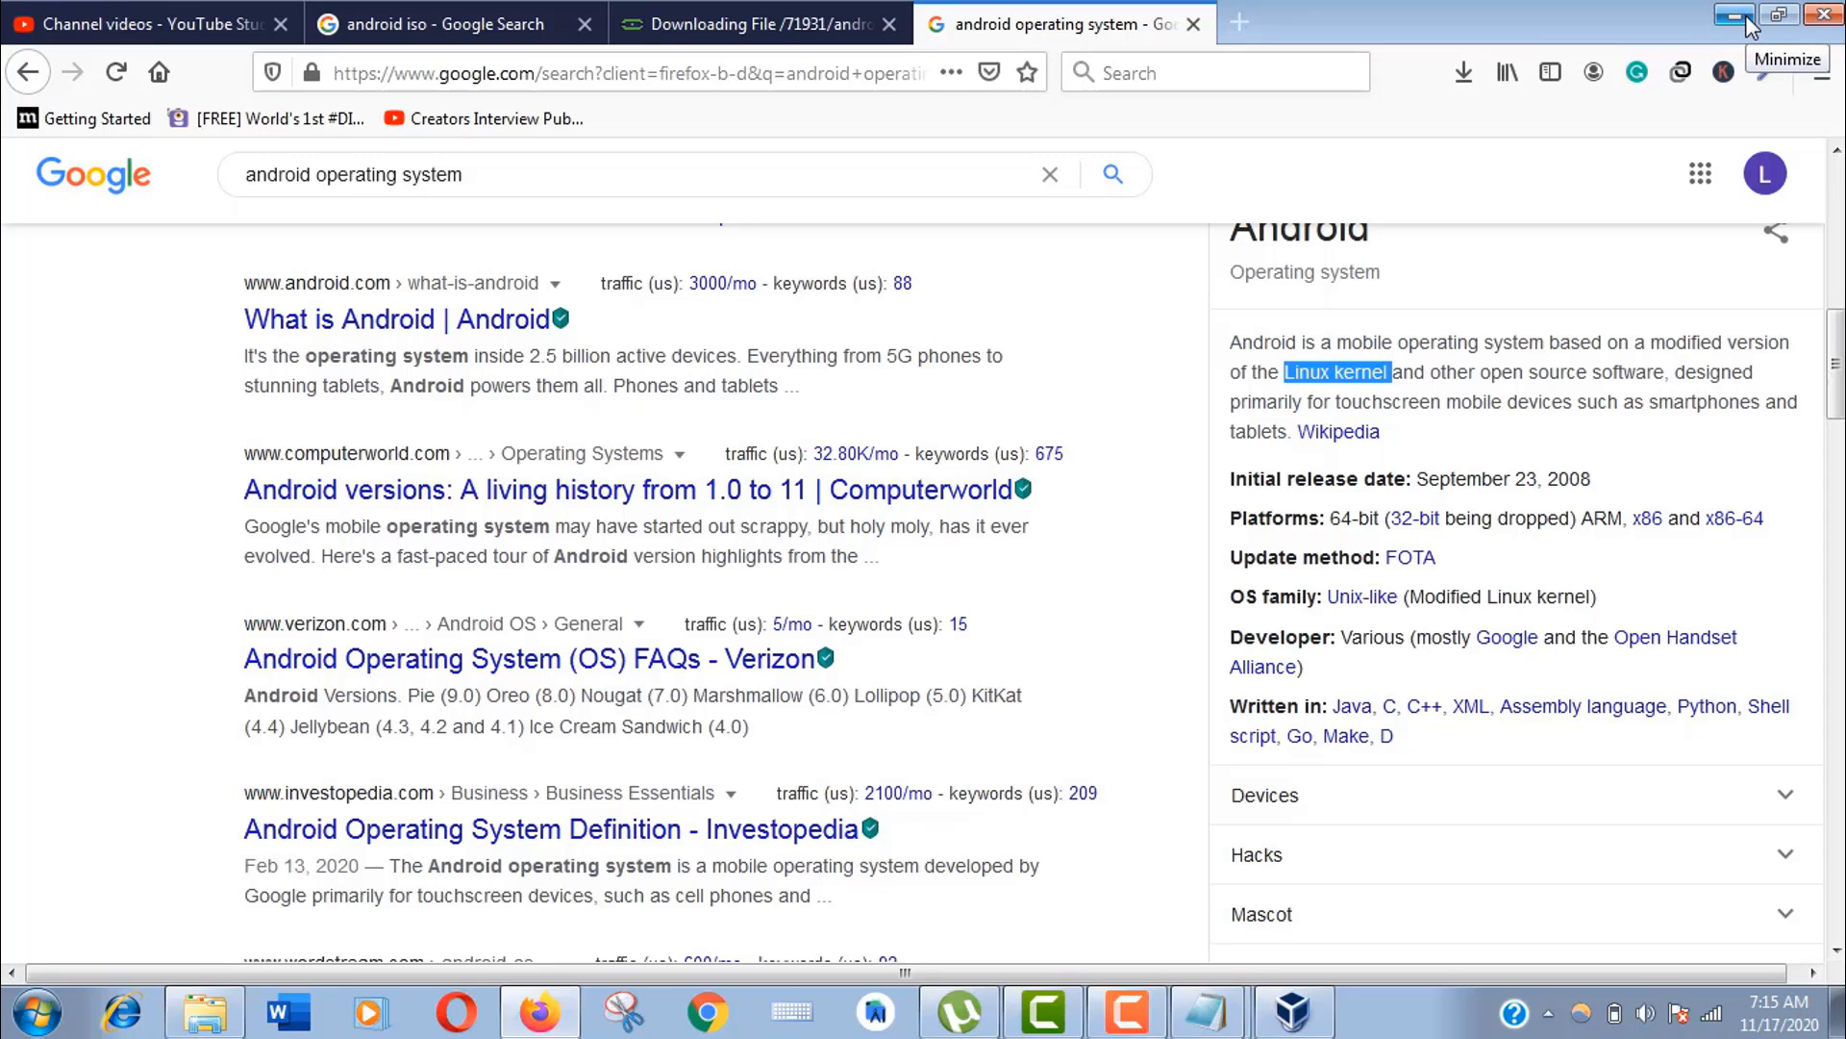
# - Return to the wizard, accept 2048 MB memory and start creating a new virtual hard disk
pyautogui.click(1750, 21)
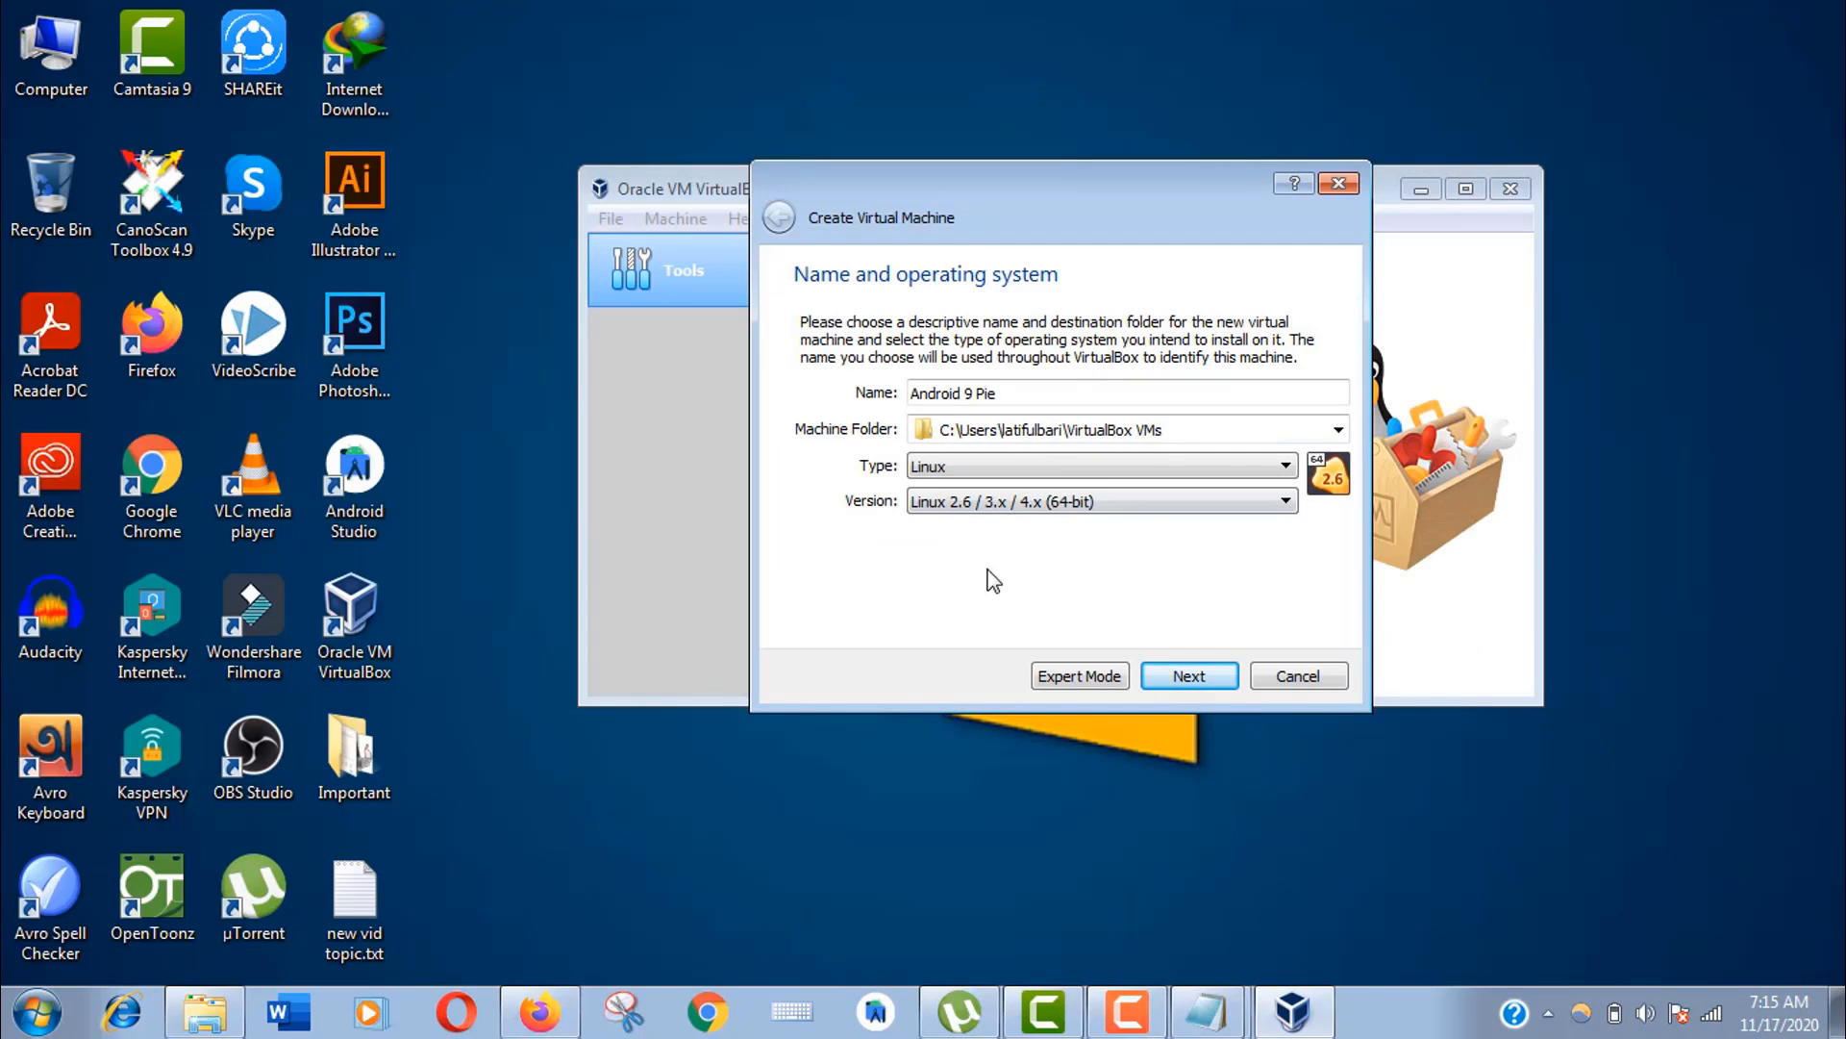
pyautogui.click(1188, 676)
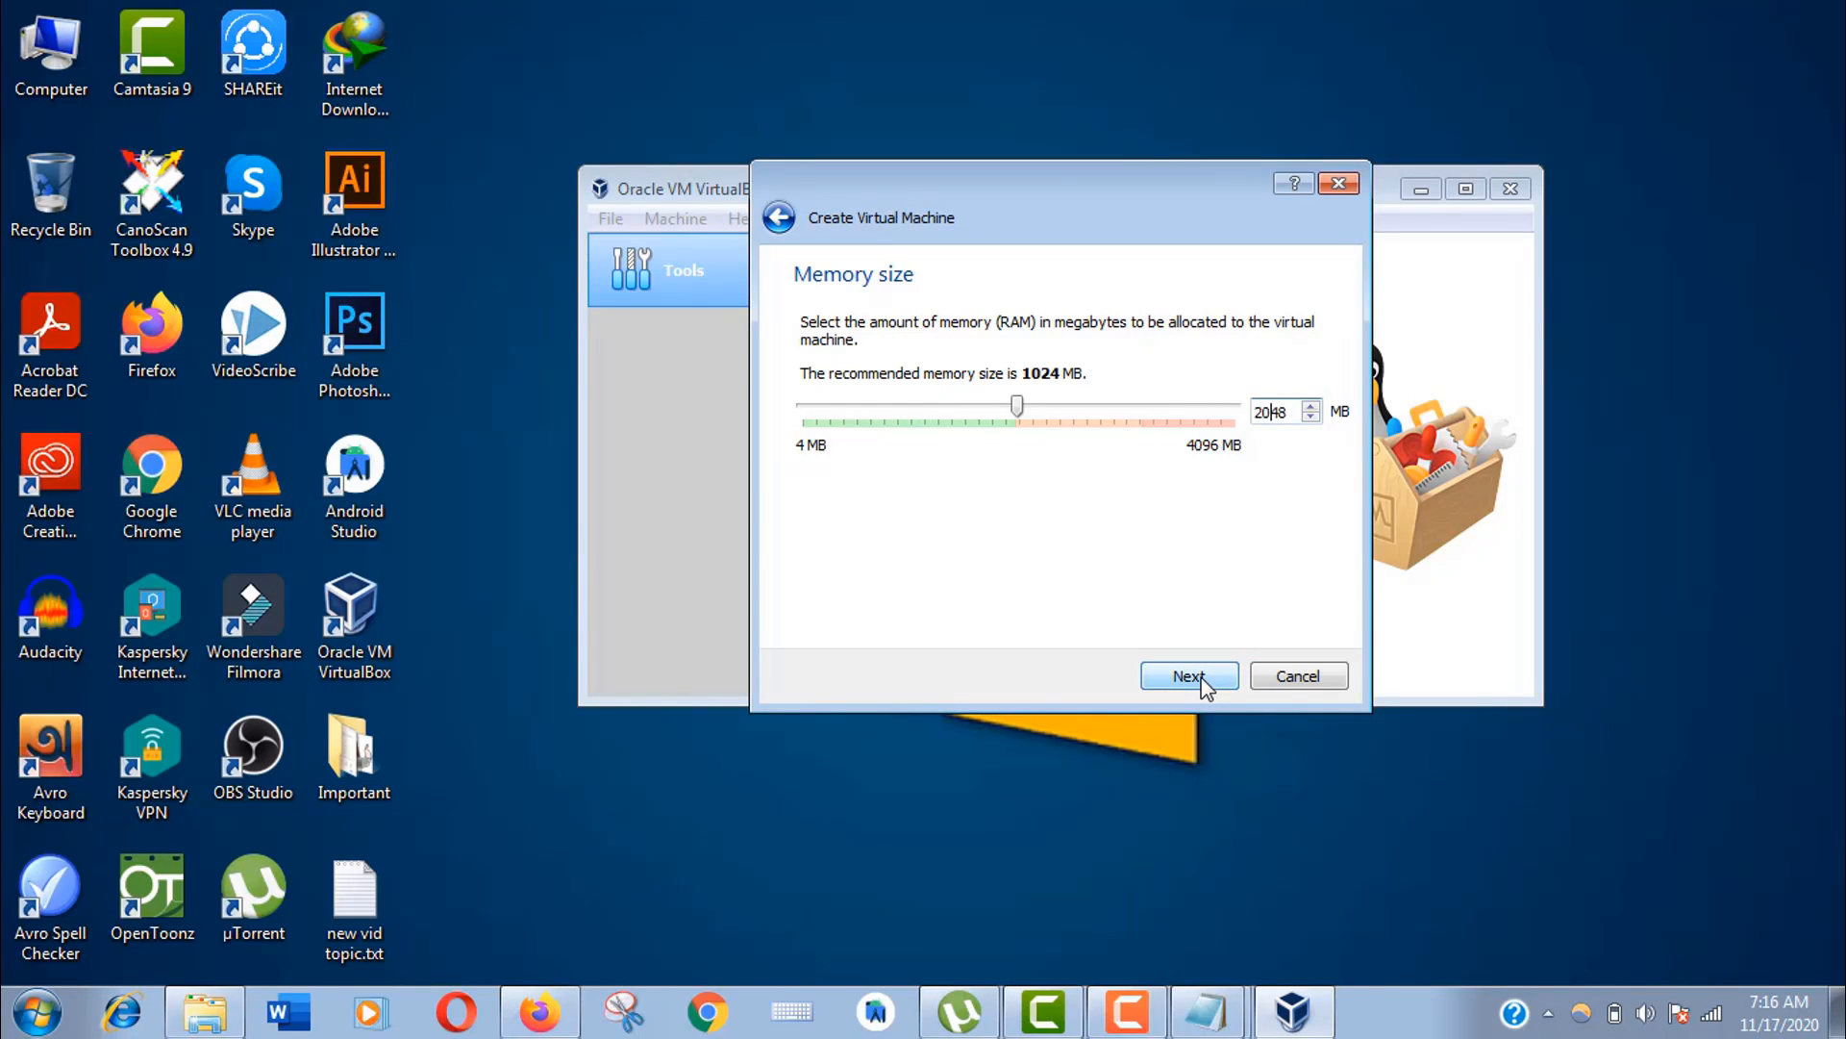
pyautogui.click(1201, 677)
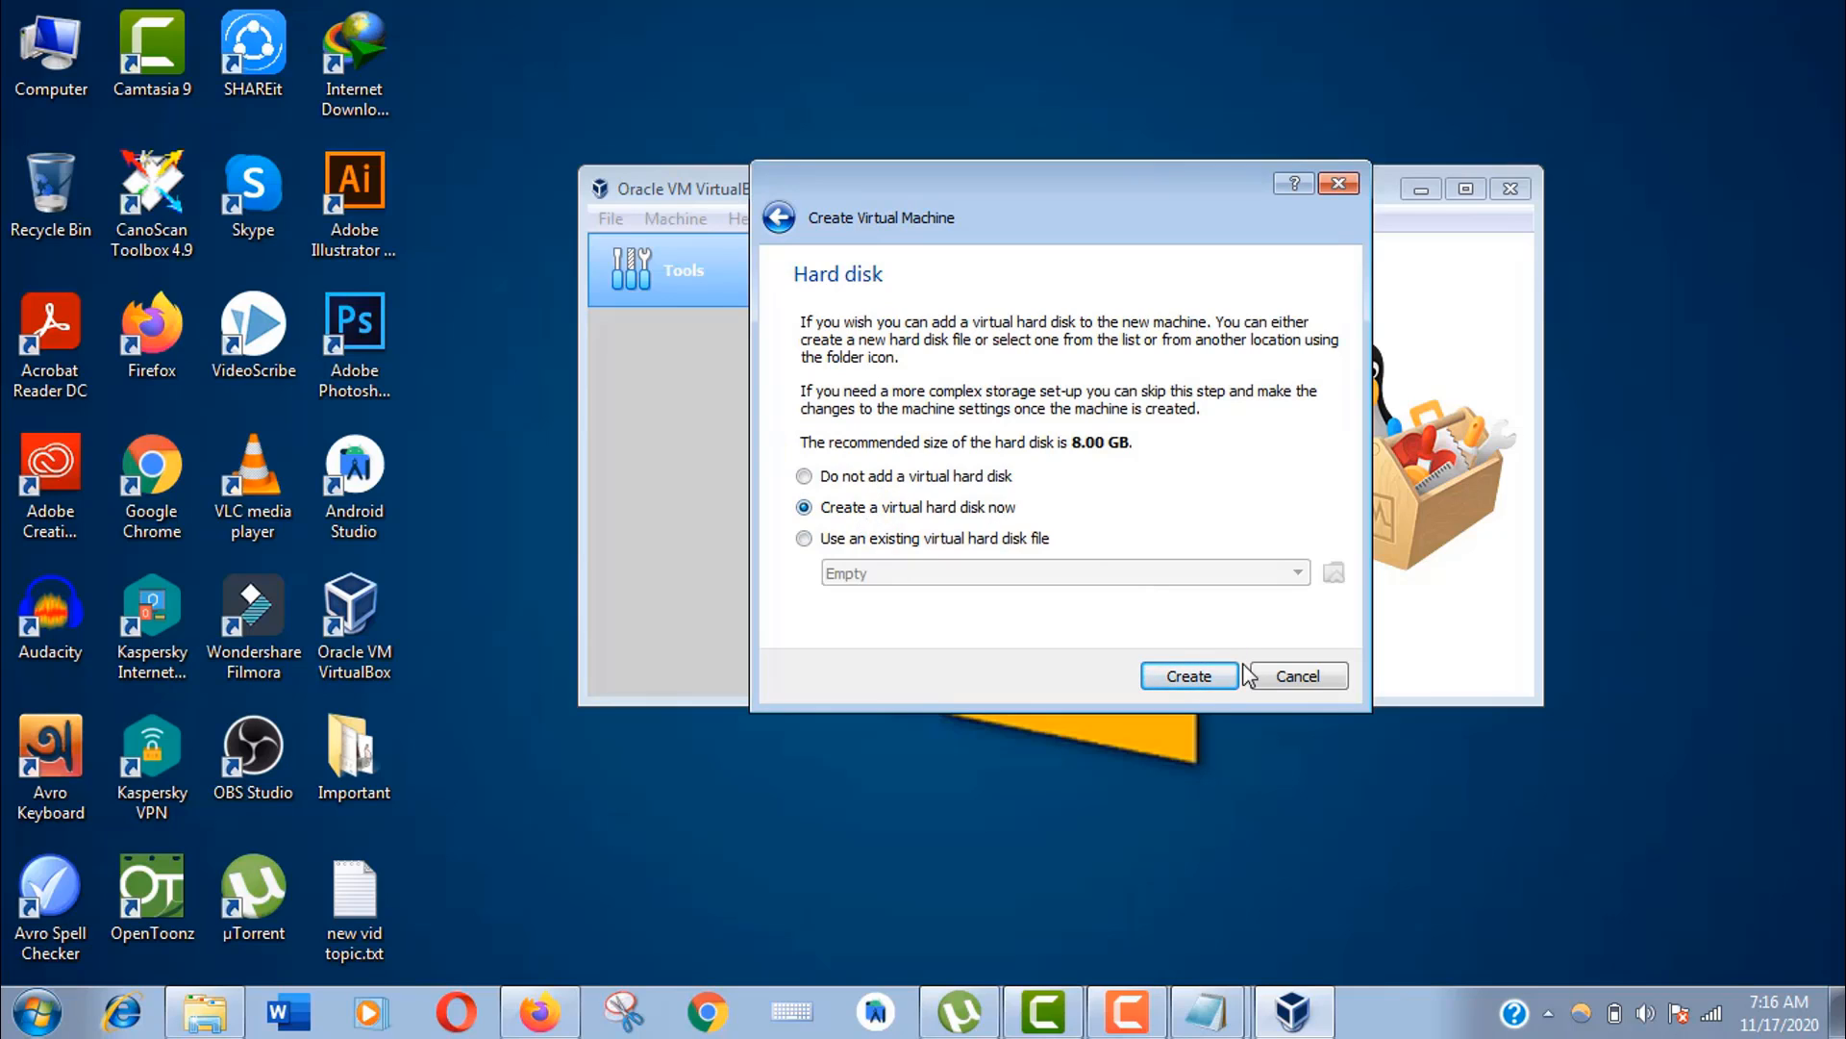
pyautogui.click(1190, 677)
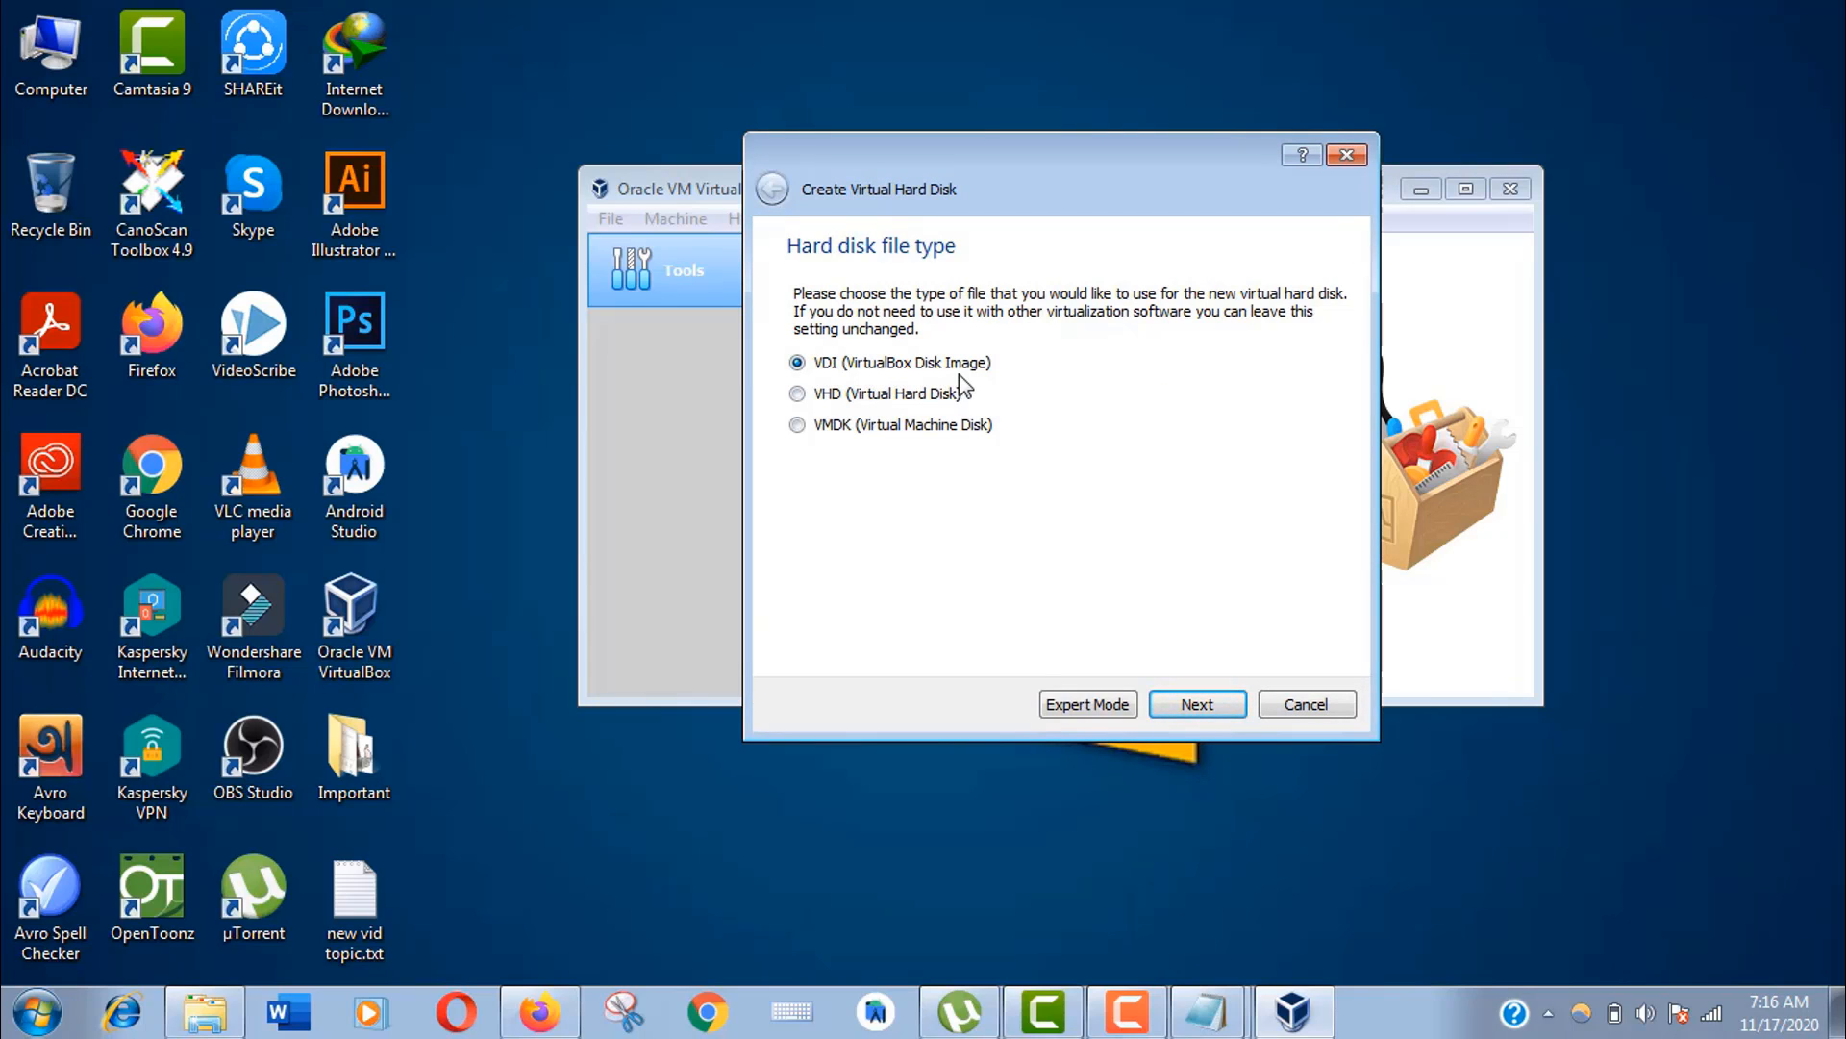
# - Keep VDI with dynamic allocation, change the disk size to 16.00 GB and create it
pyautogui.click(1188, 705)
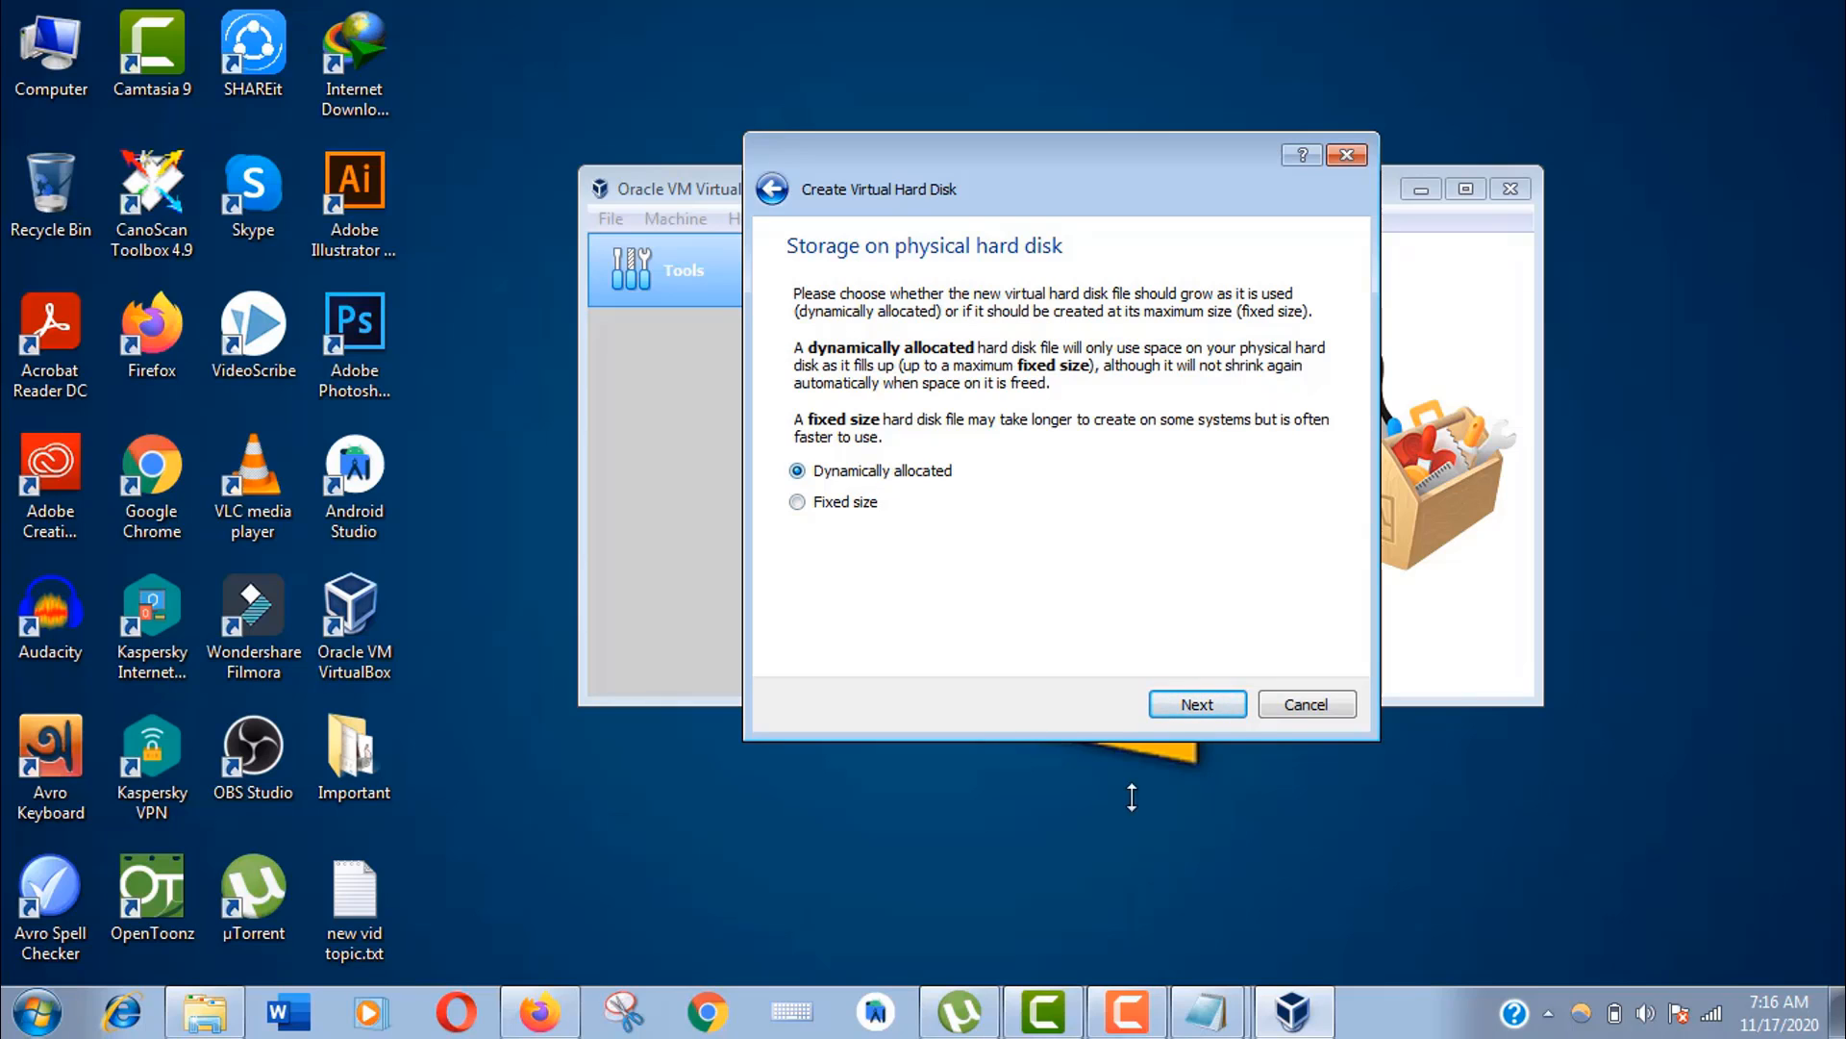
pyautogui.click(1197, 704)
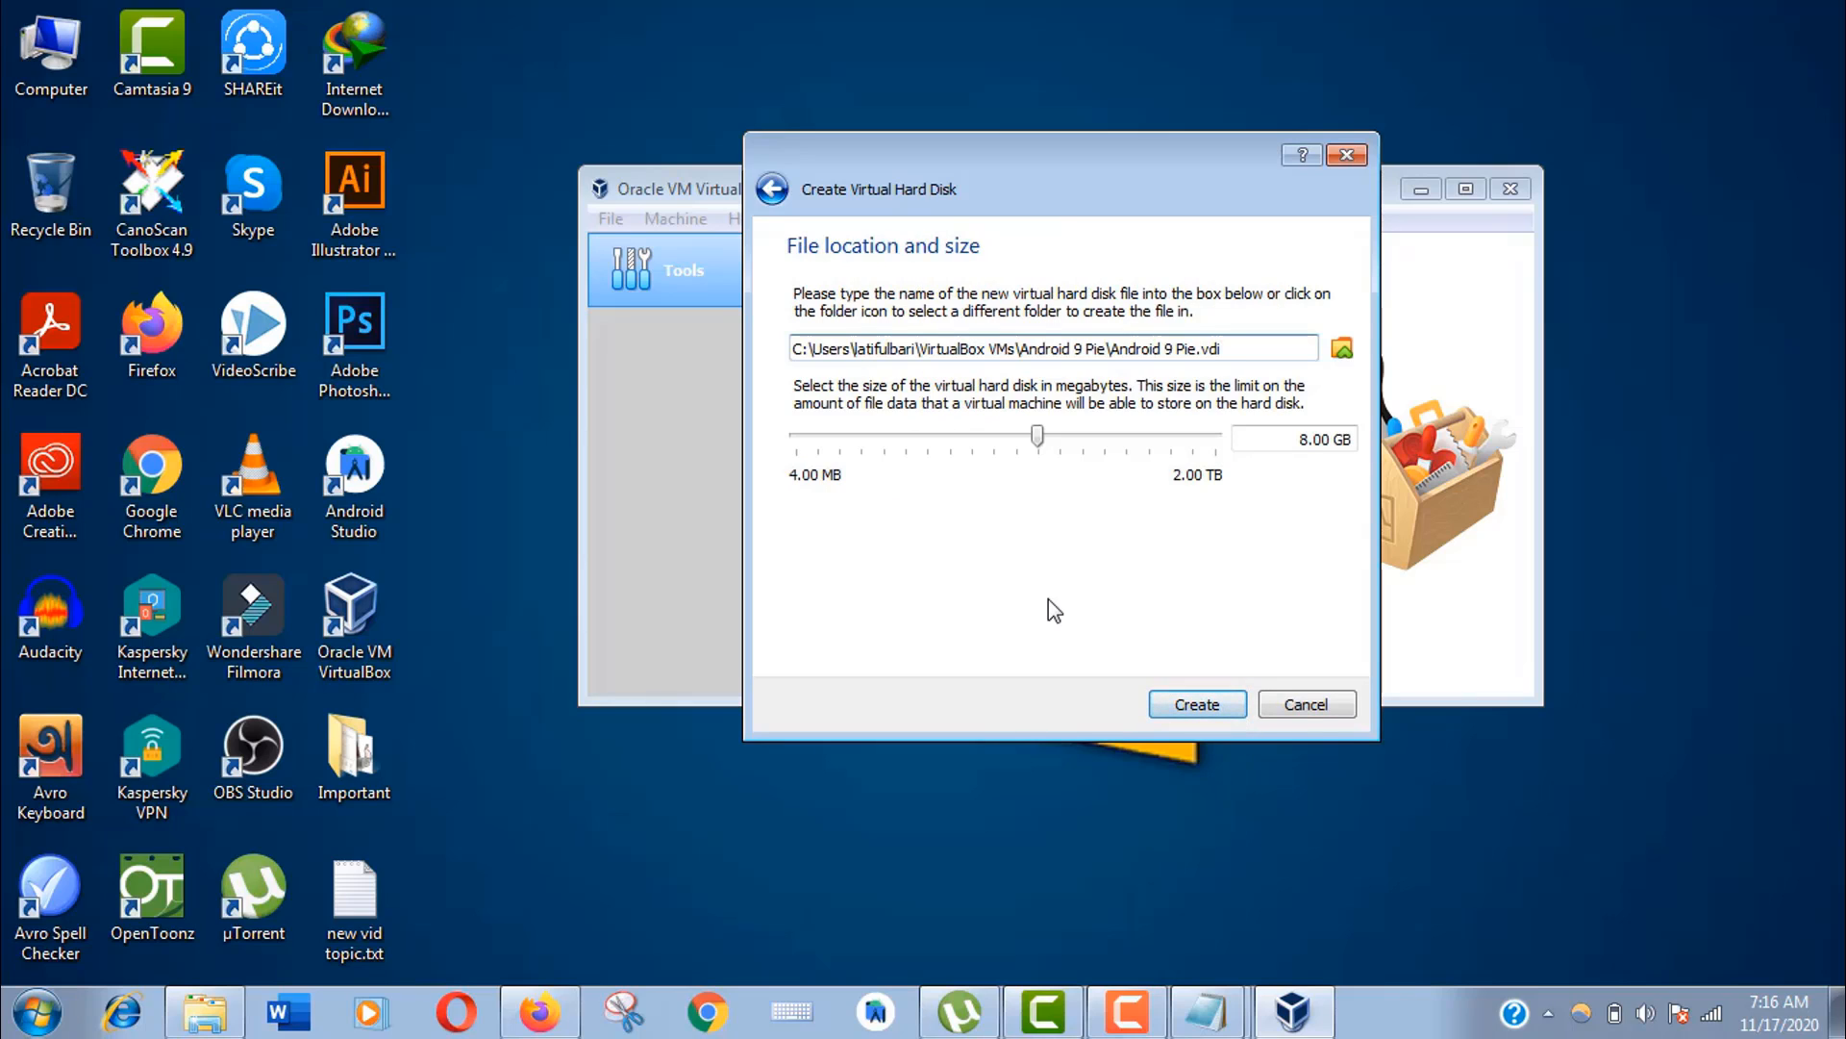
pyautogui.click(1299, 440)
pyautogui.moveTo(1298, 439); pyautogui.dragTo(1310, 438)
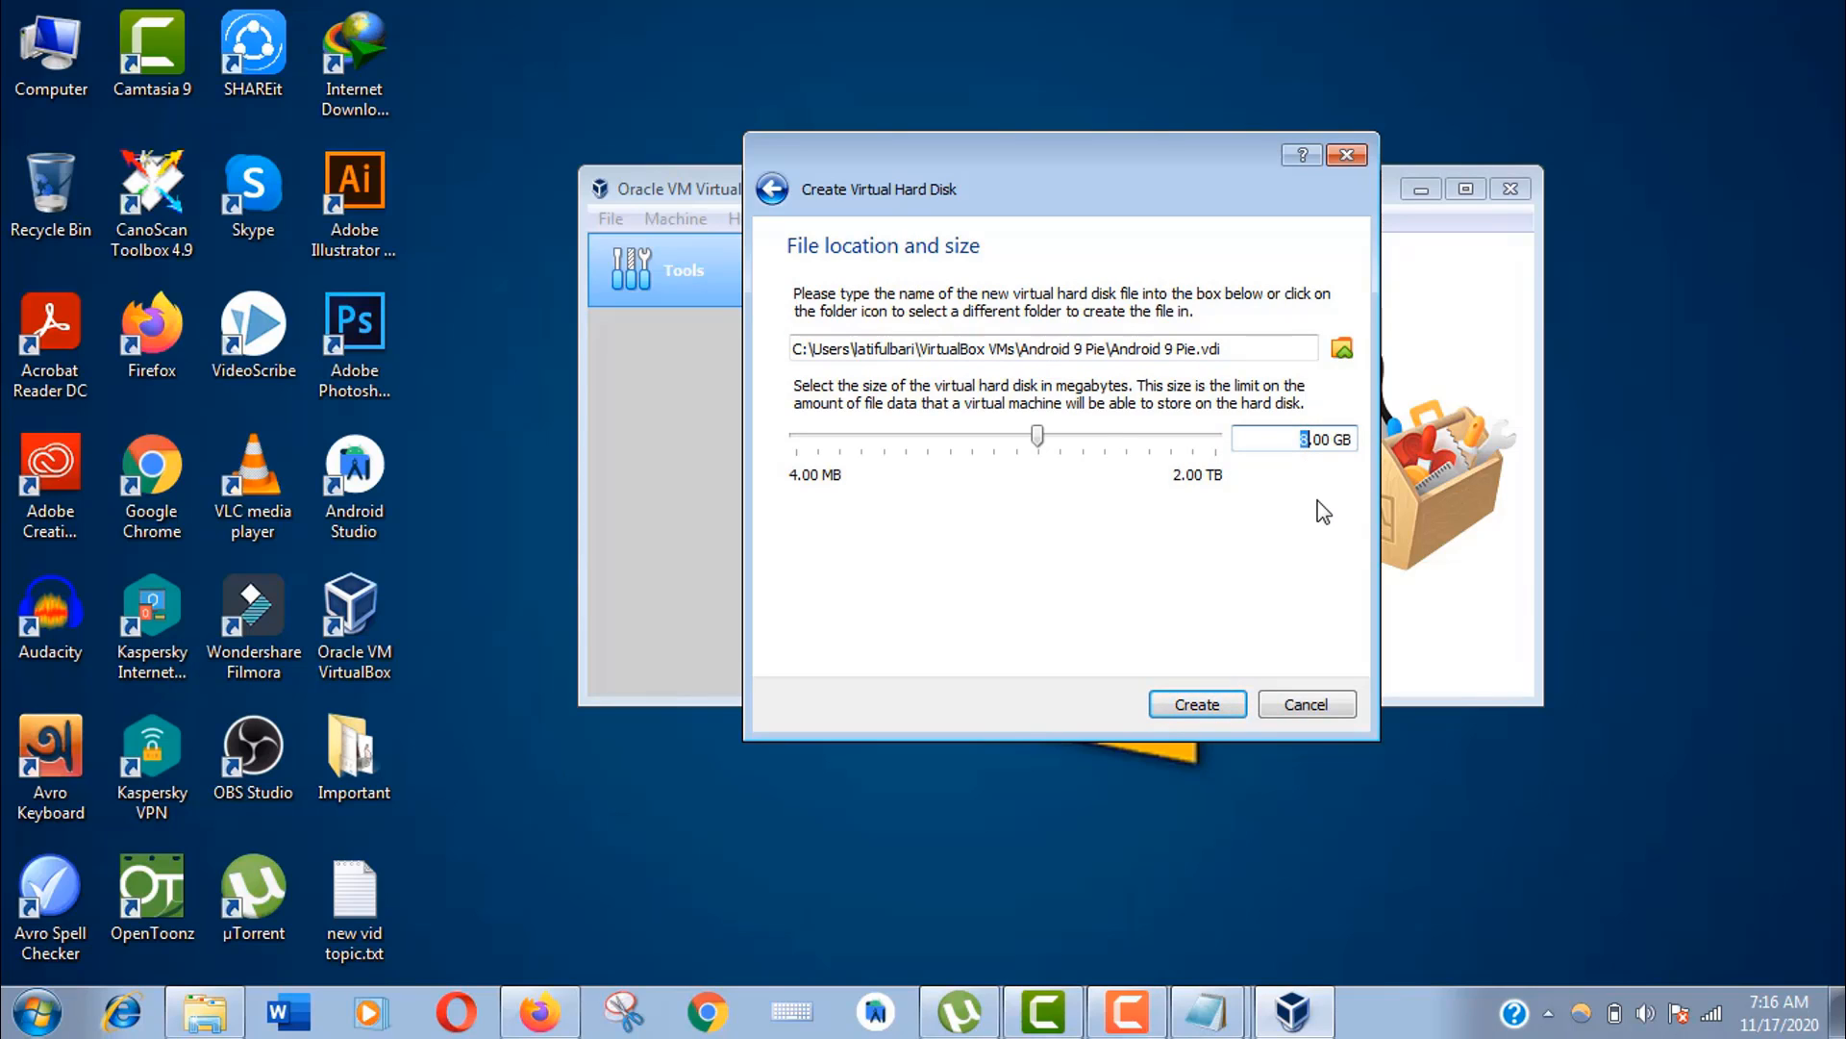
pyautogui.write('16')
pyautogui.click(1197, 704)
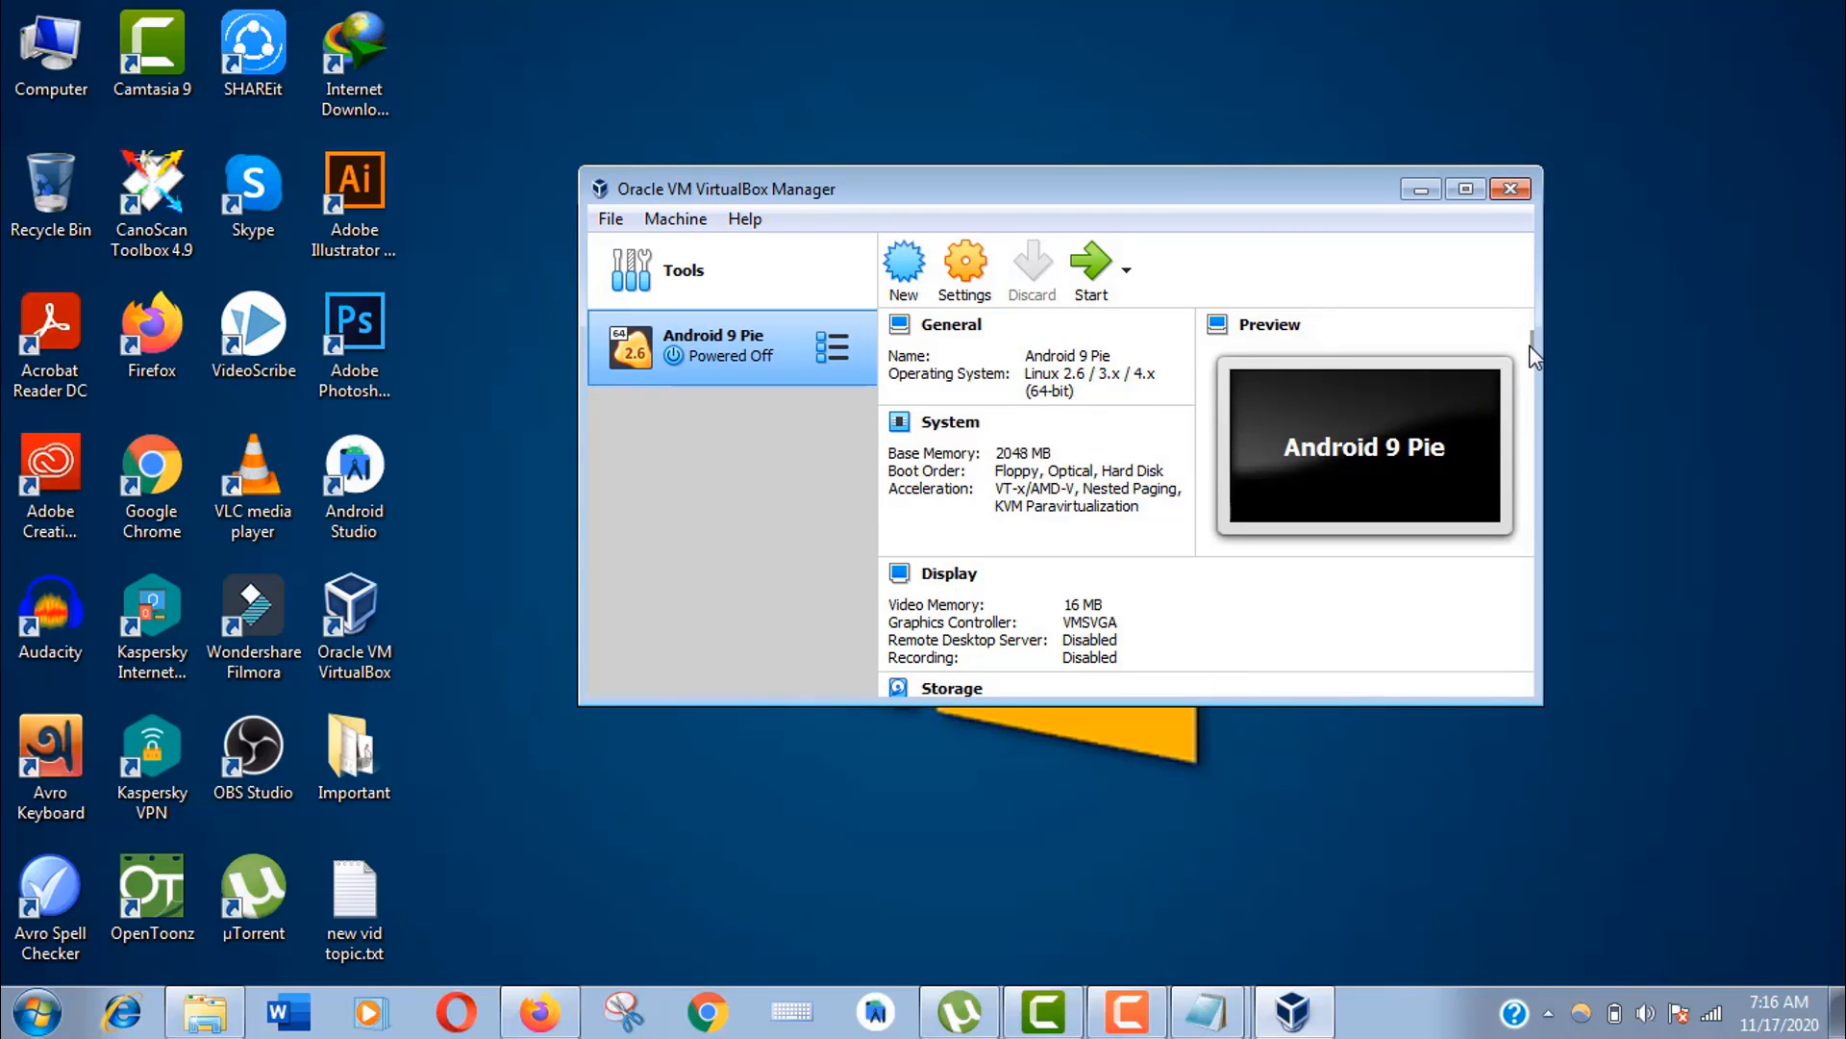
pyautogui.moveTo(1530, 340)
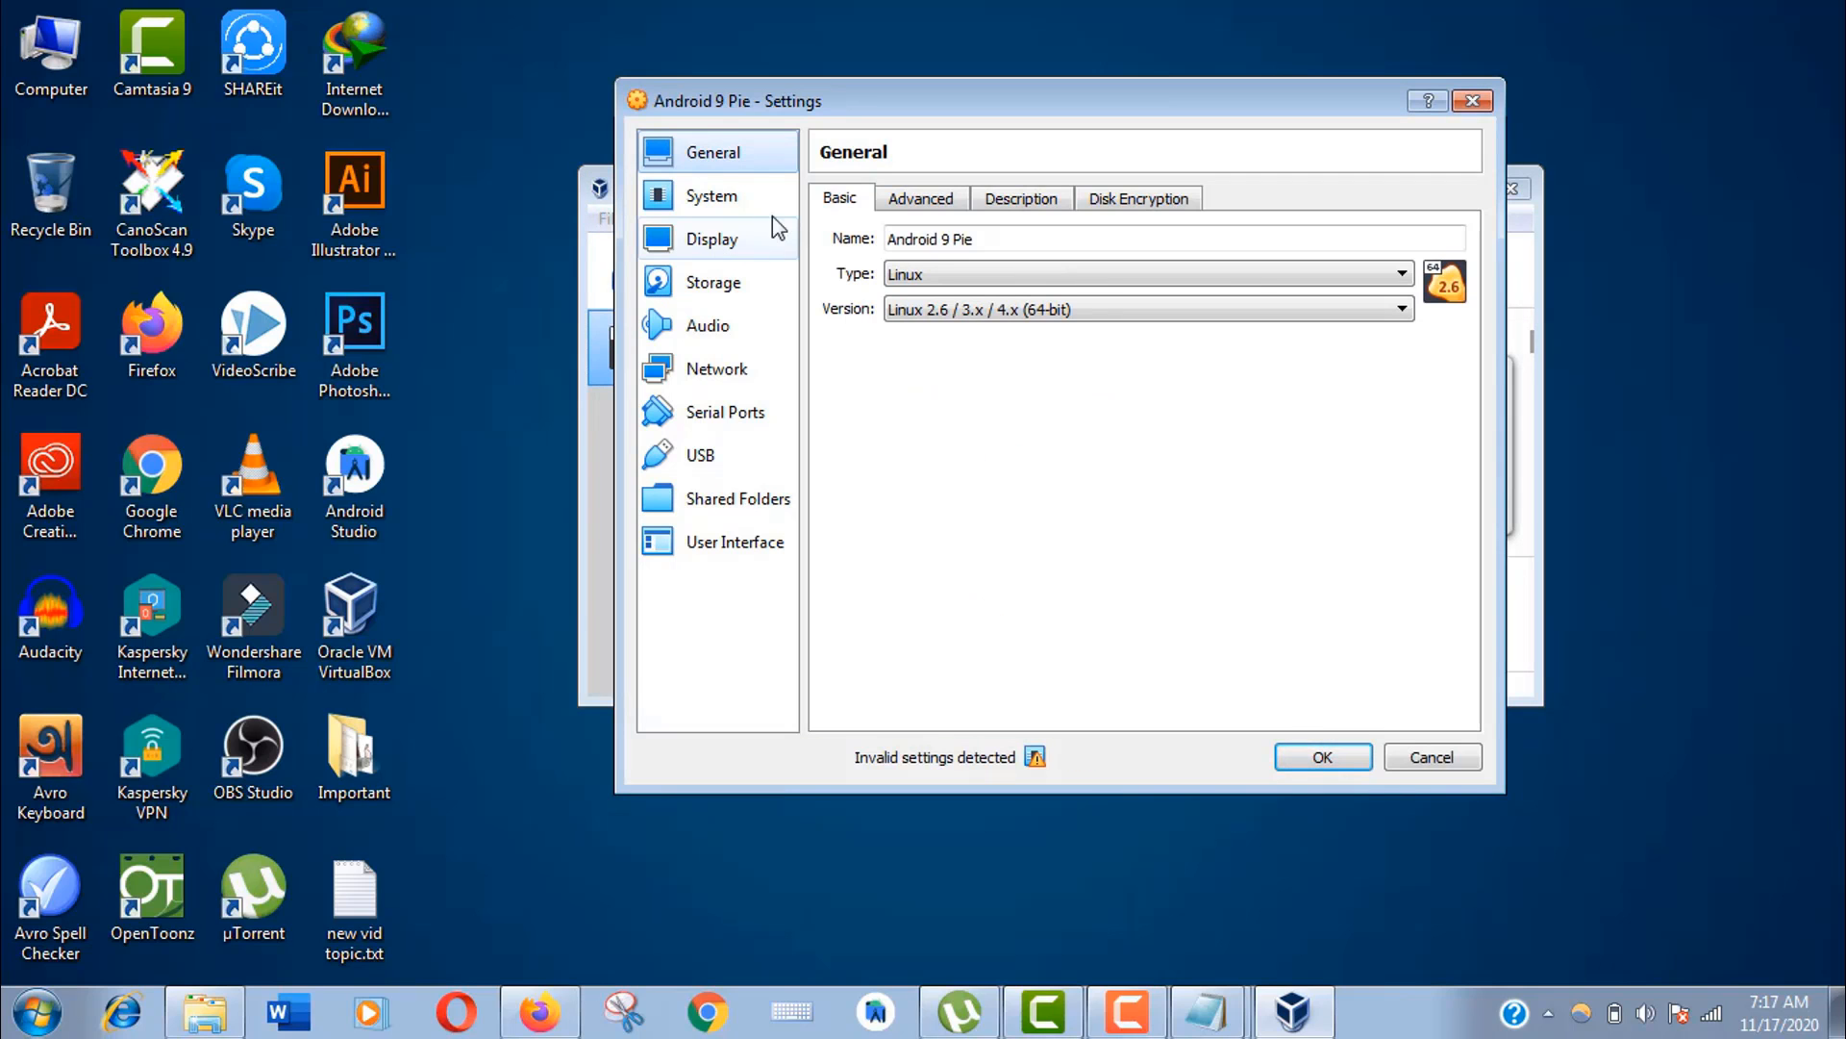
# - Give the machine 2 processors in the System settings
pyautogui.click(712, 196)
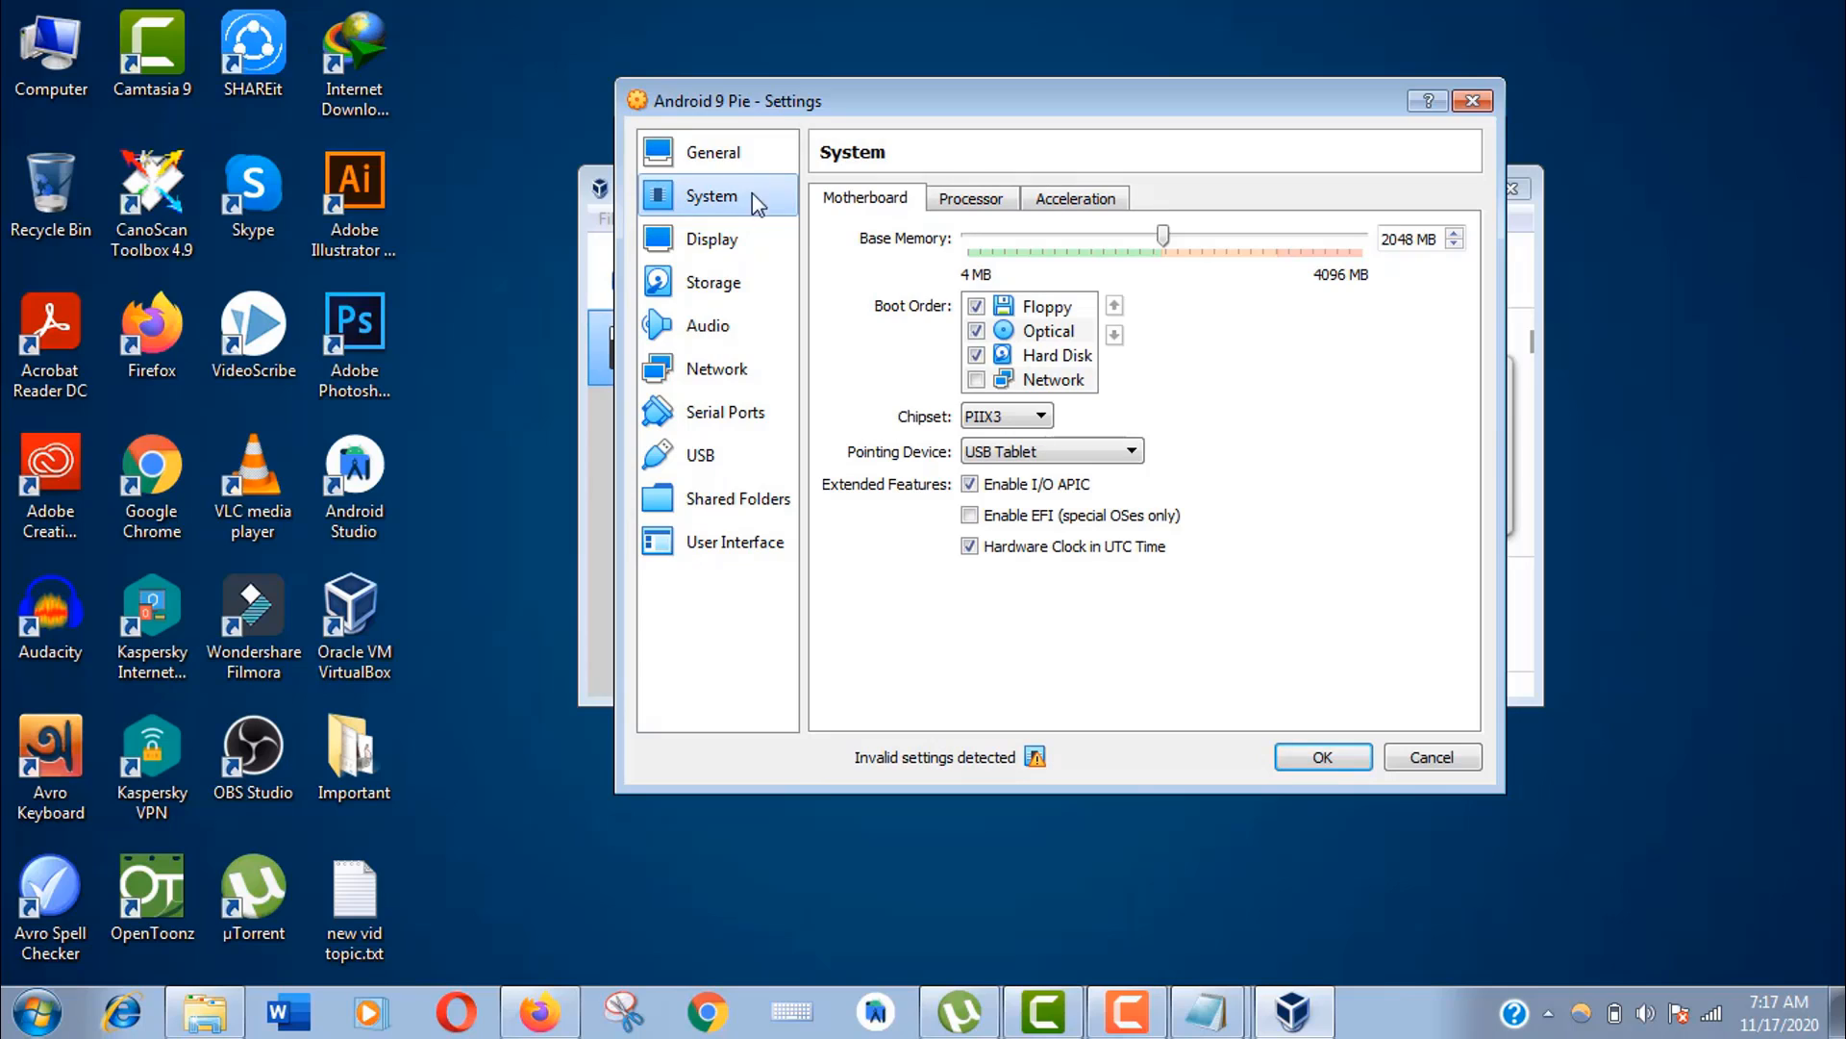
pyautogui.click(970, 199)
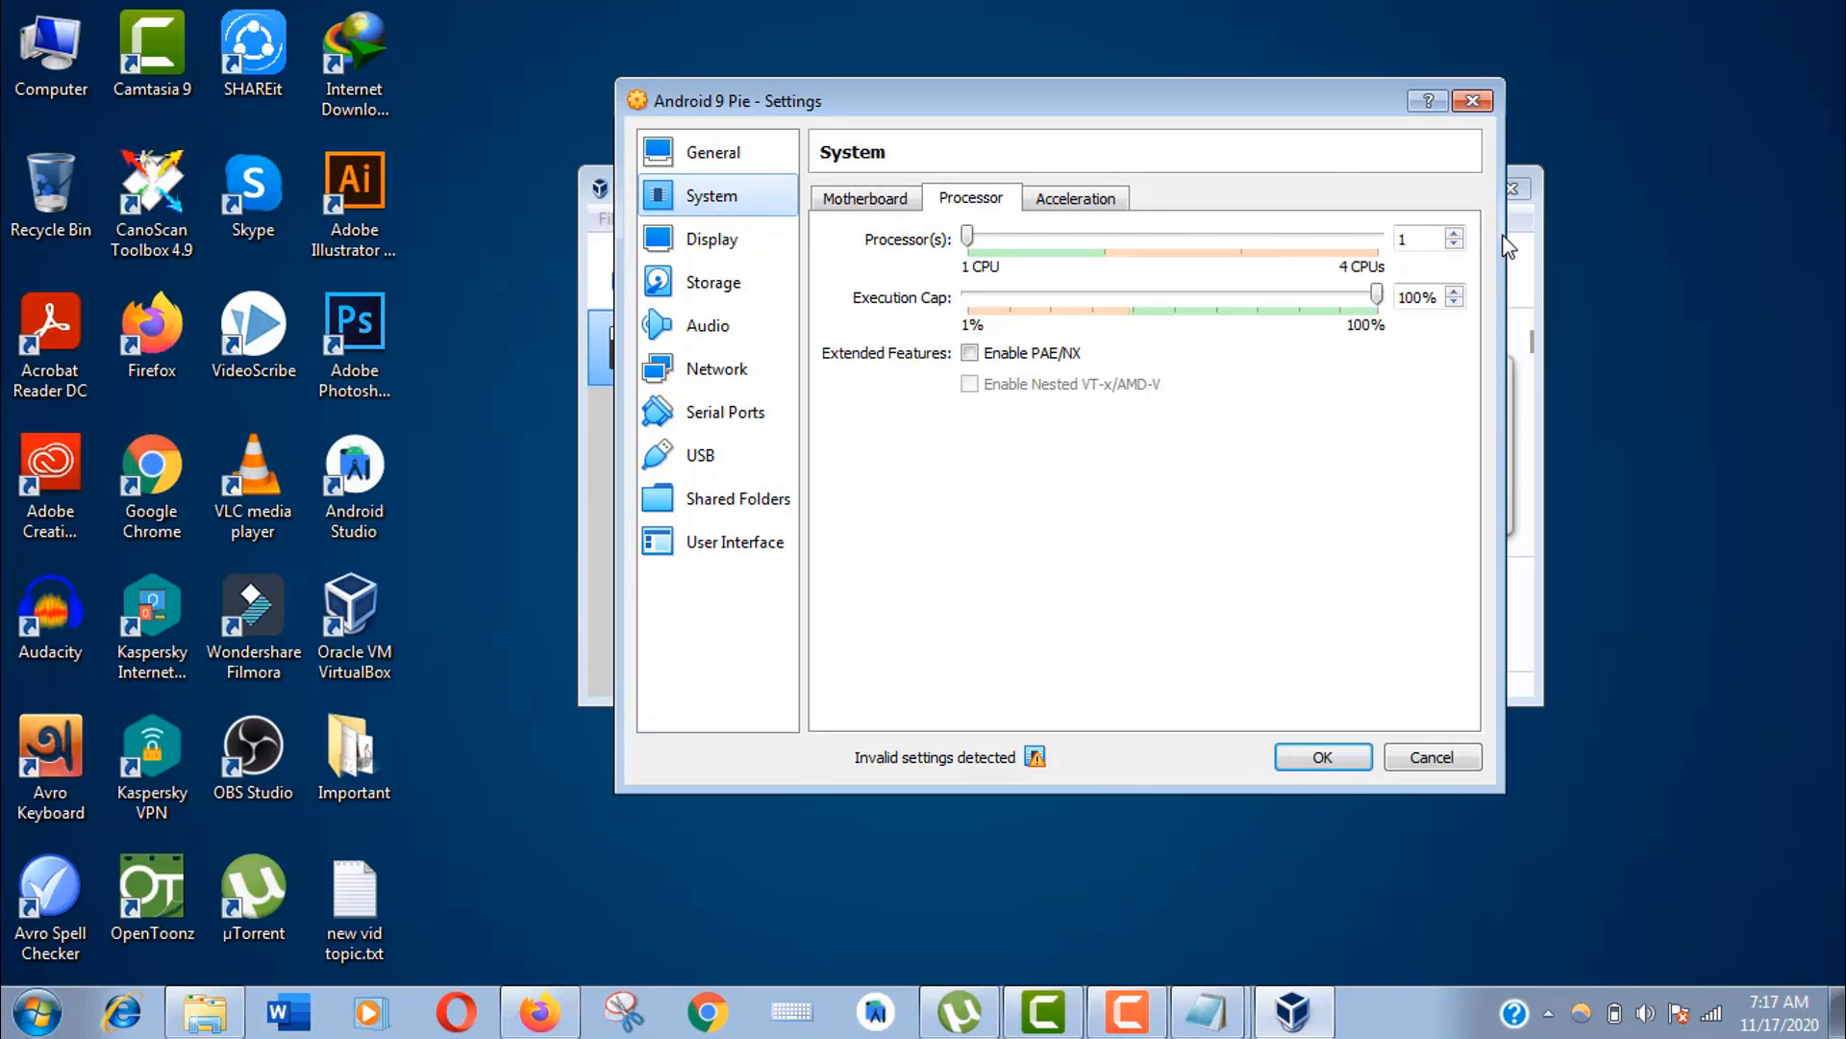
pyautogui.click(1454, 233)
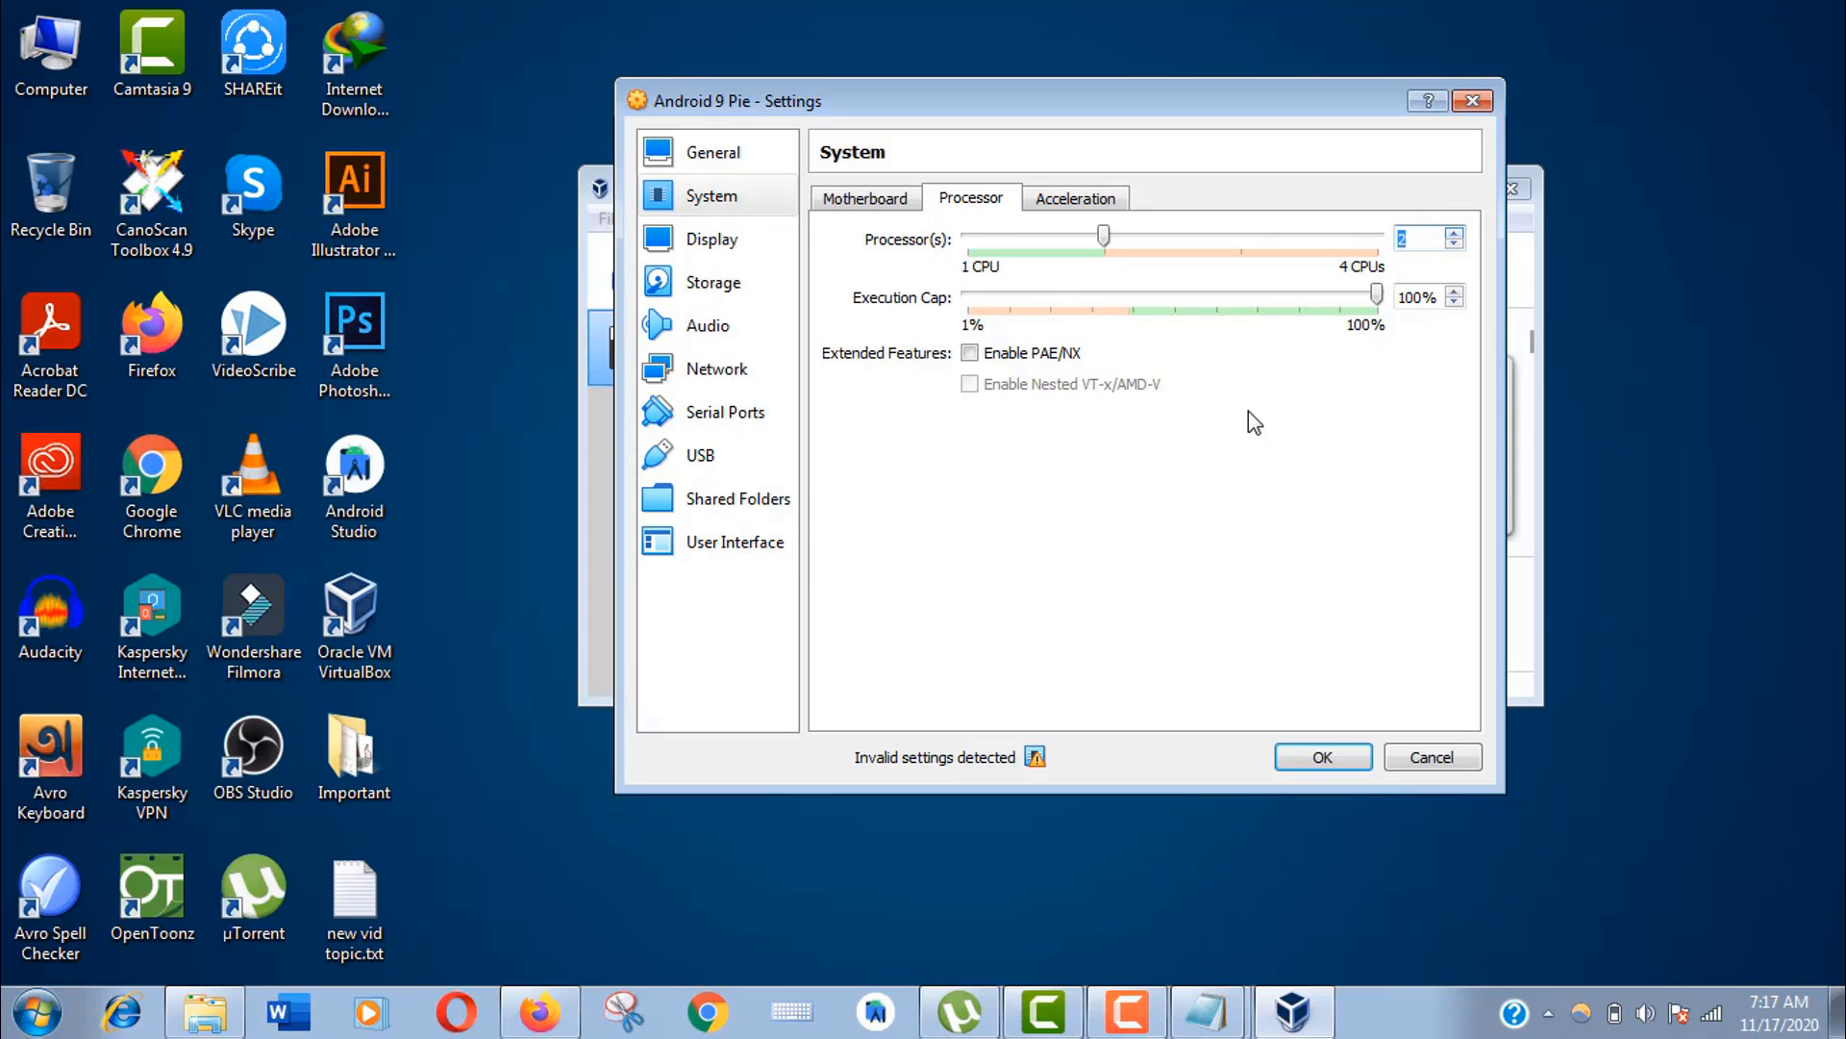
# - Set the graphics controller to VBoxSVGA and raise video memory to 128 MB
pyautogui.click(711, 240)
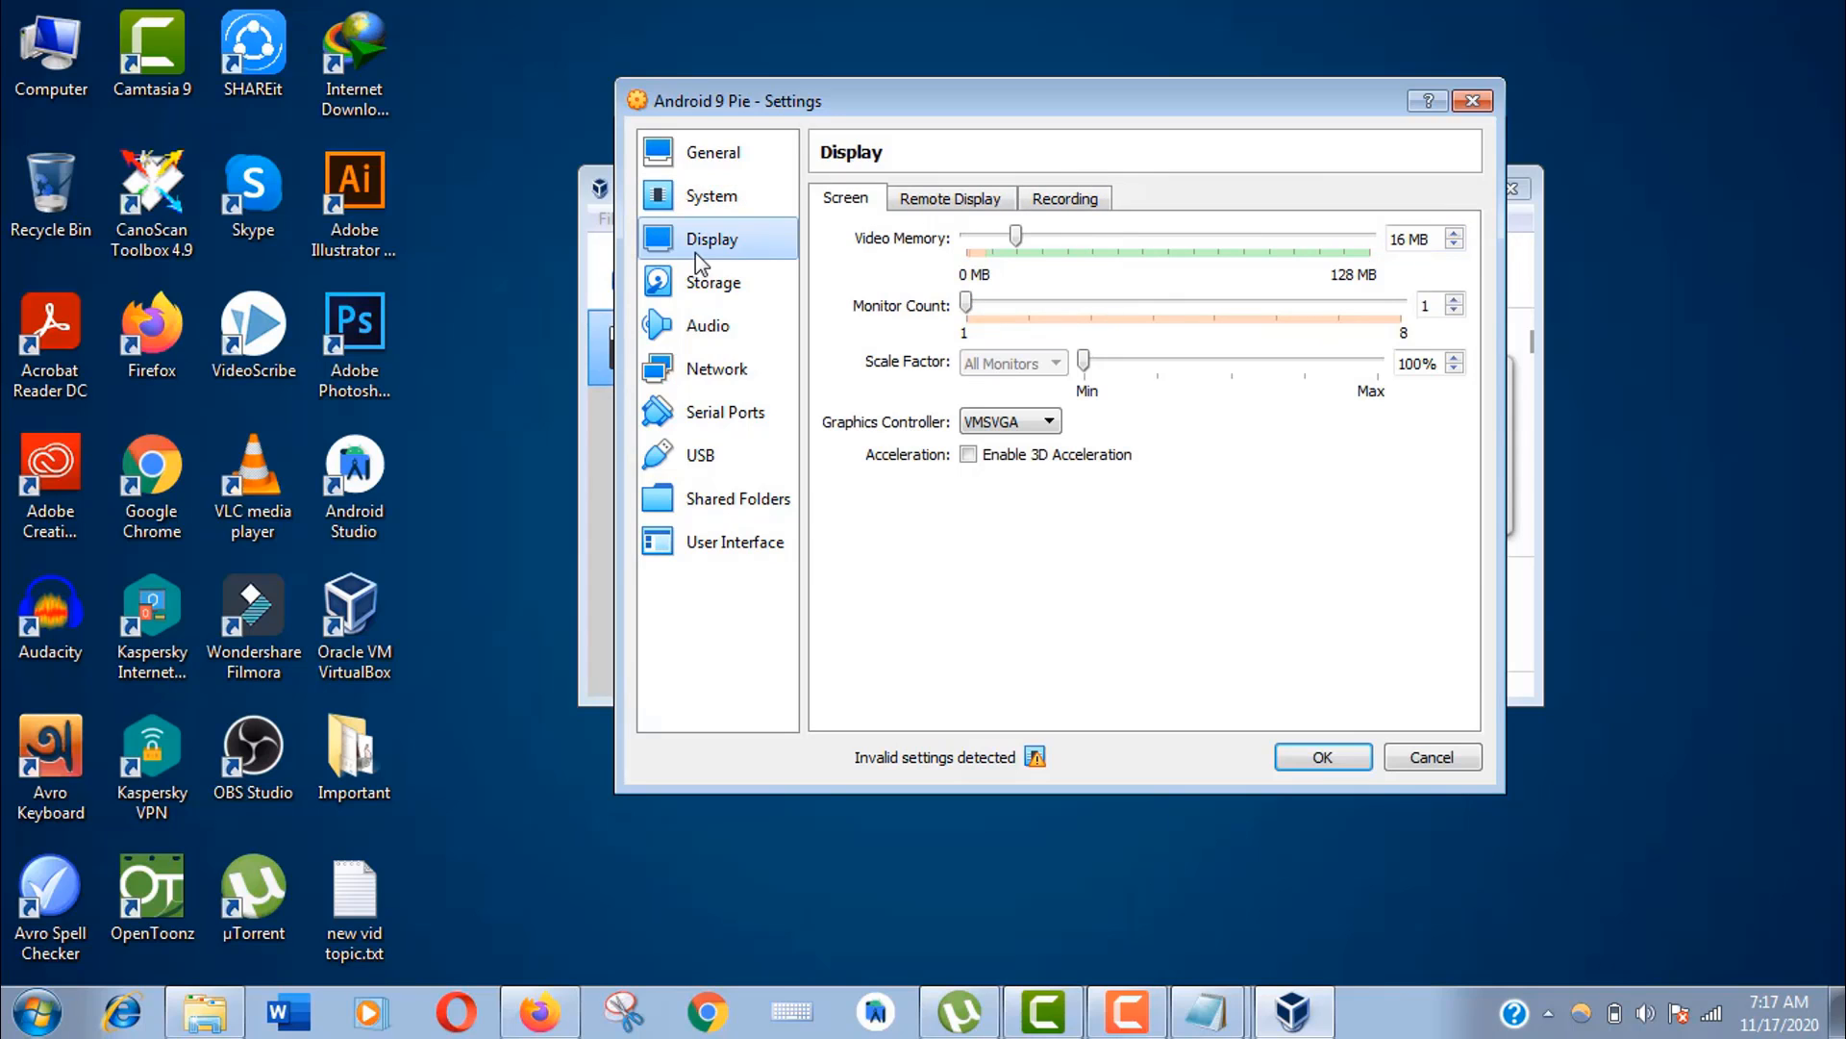
pyautogui.click(993, 428)
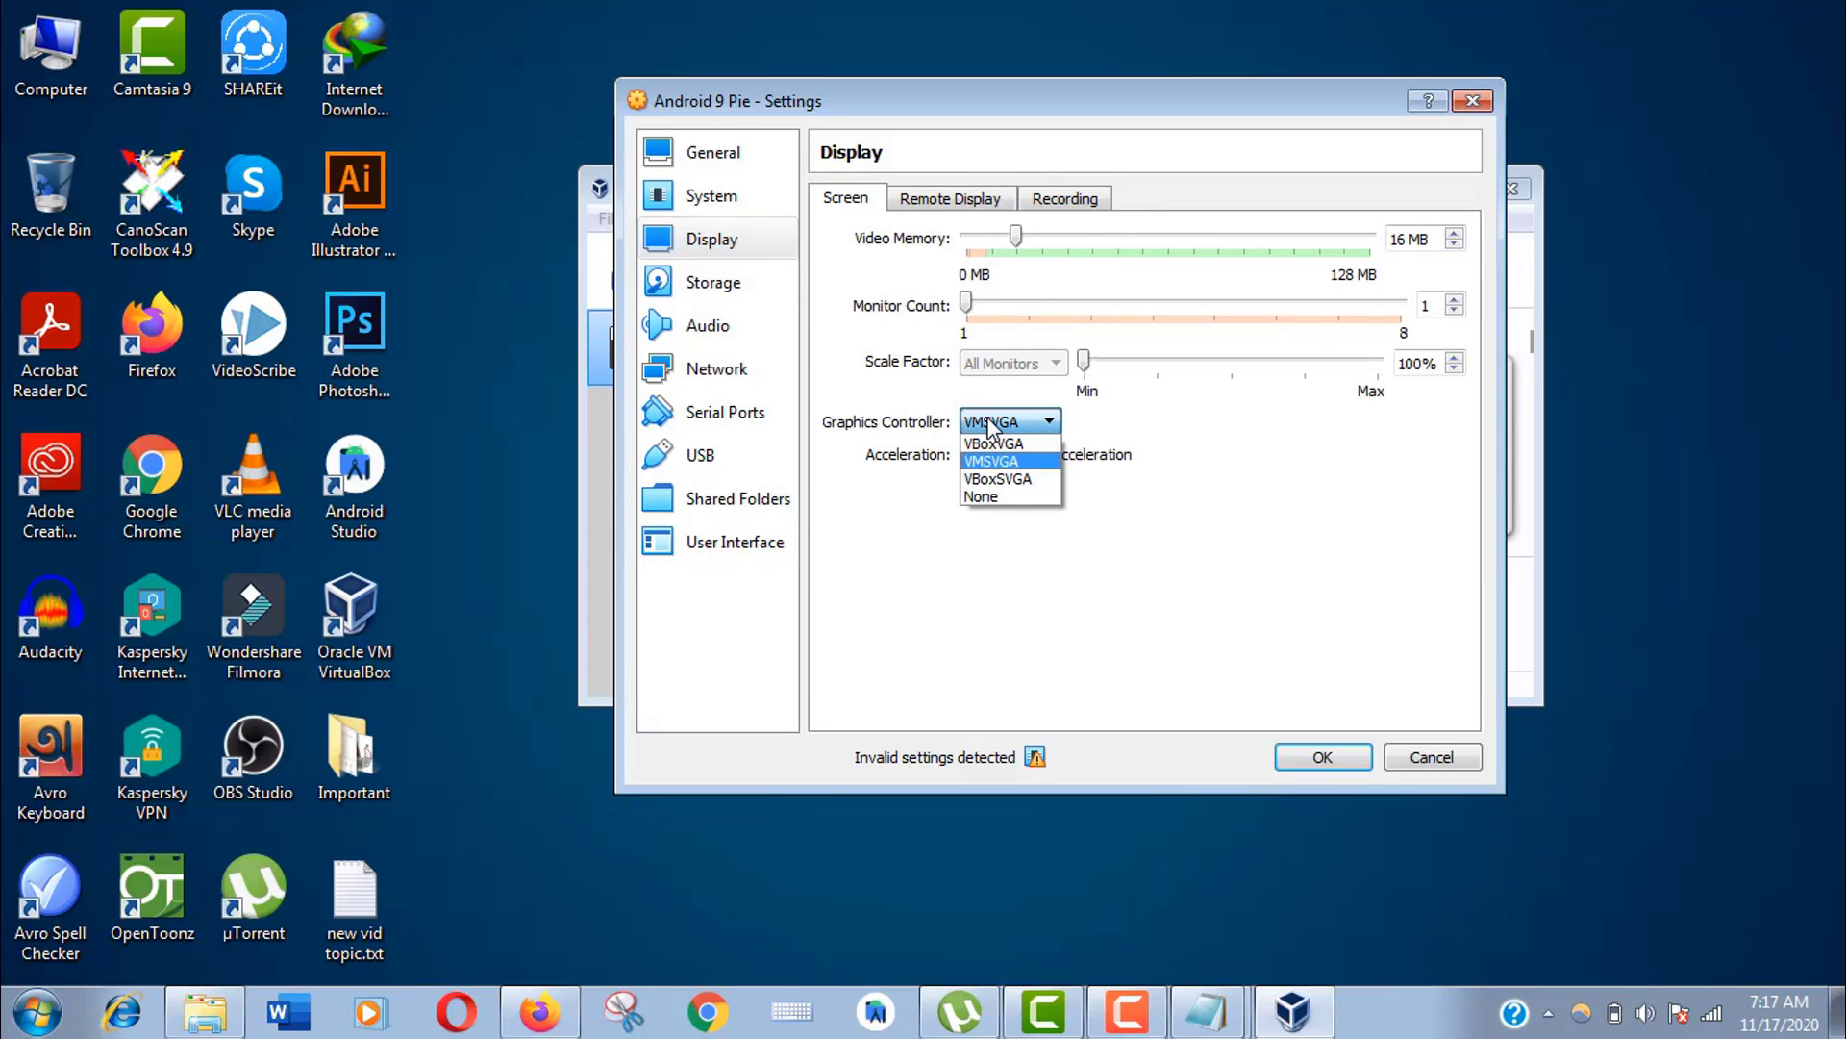
pyautogui.click(999, 479)
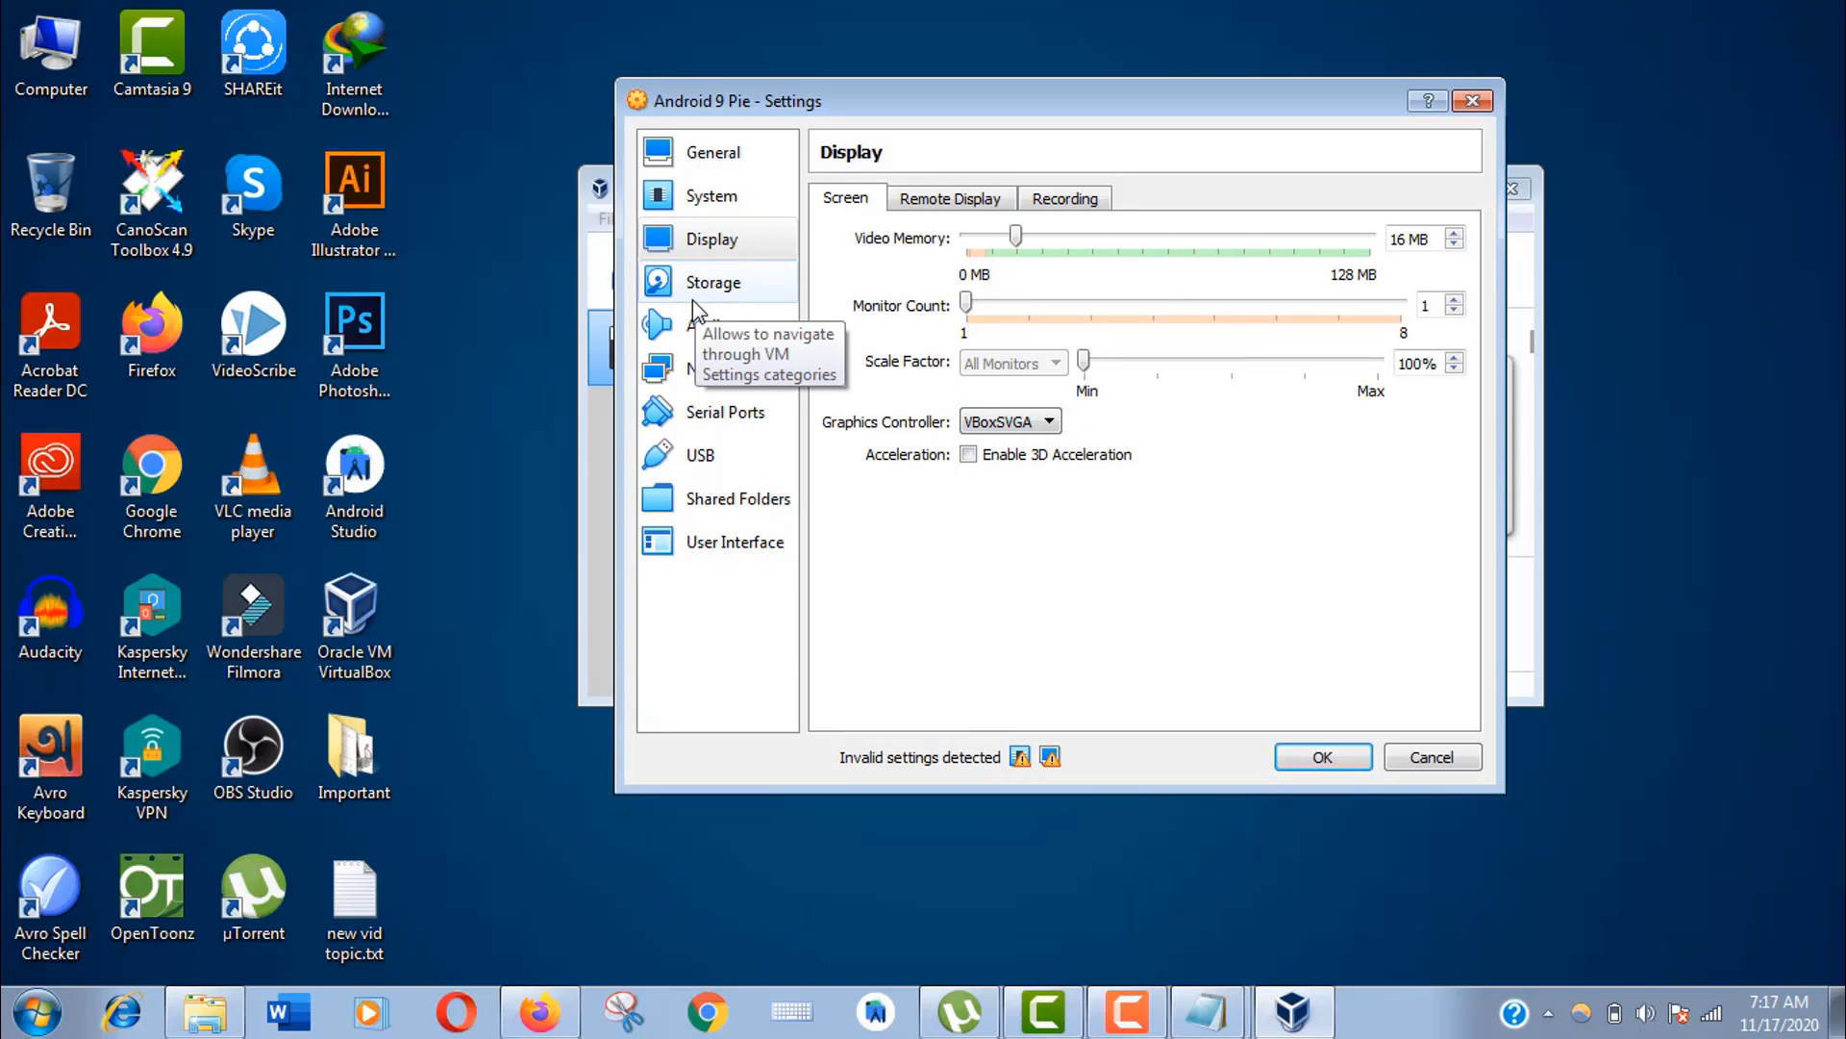
pyautogui.moveTo(1016, 239); pyautogui.dragTo(1369, 238)
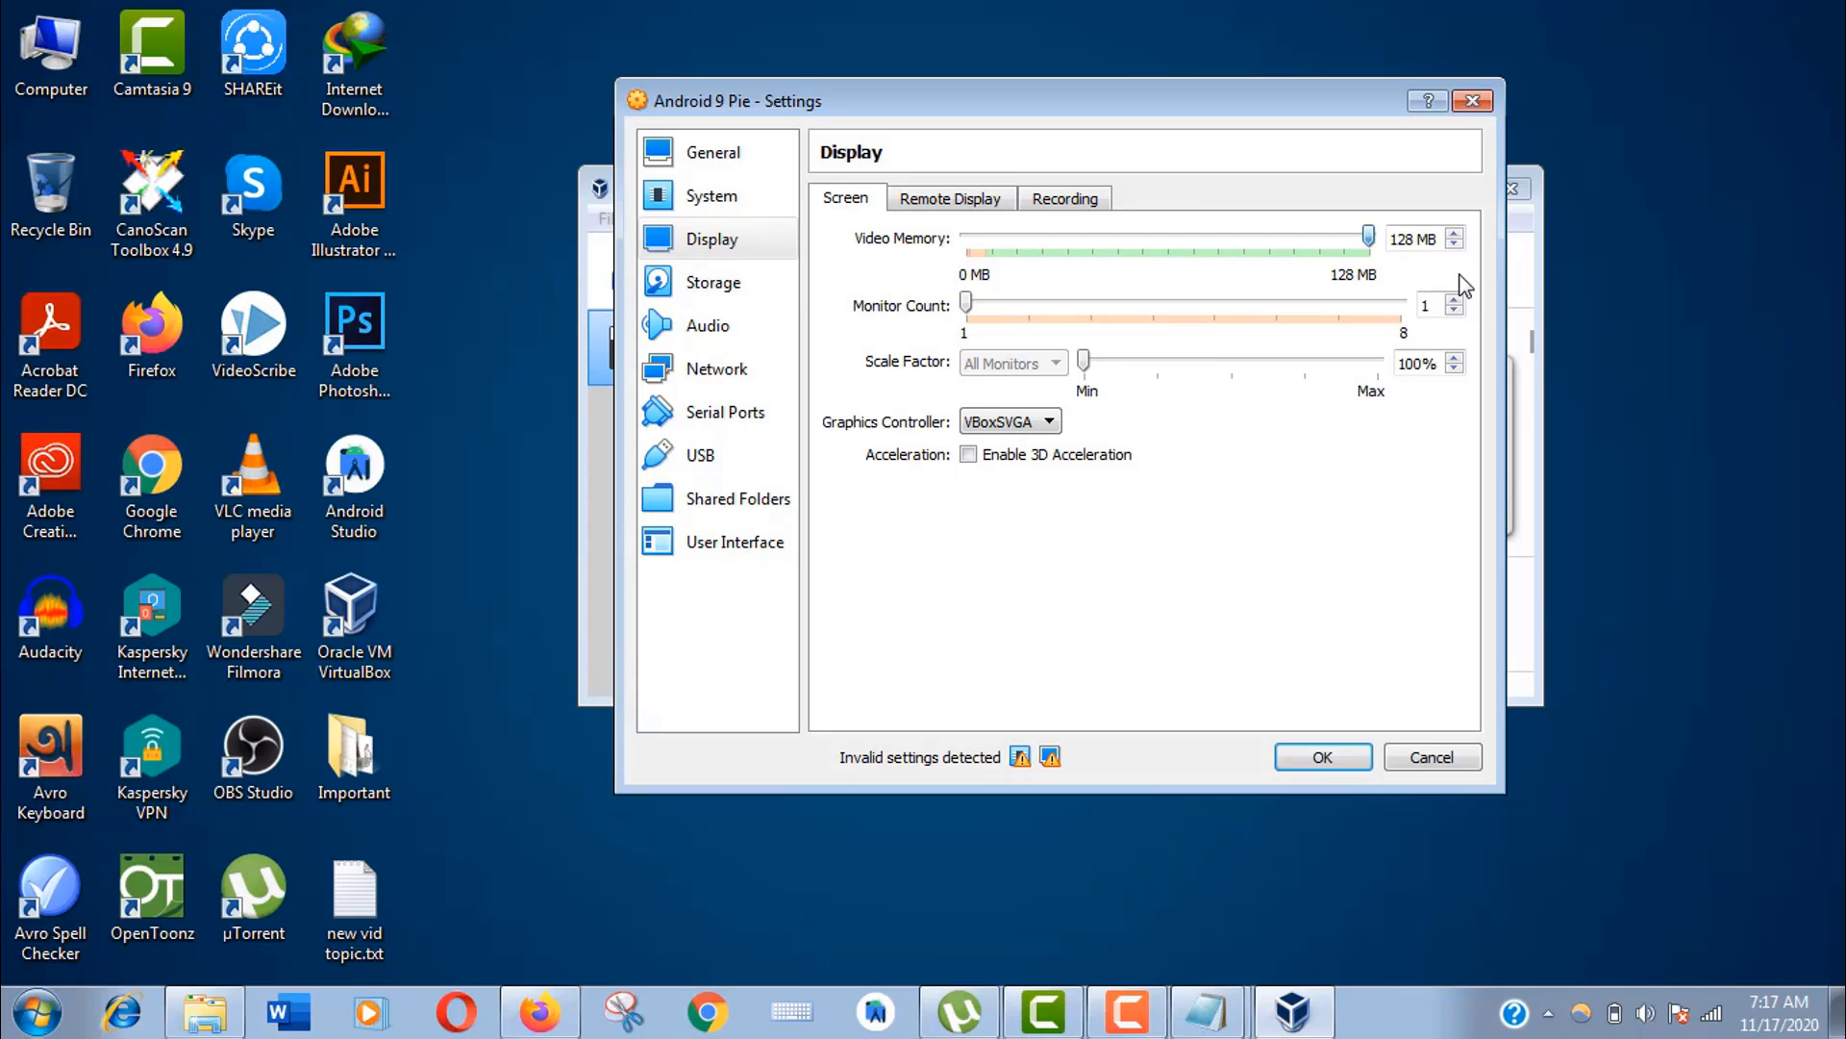
pyautogui.click(721, 288)
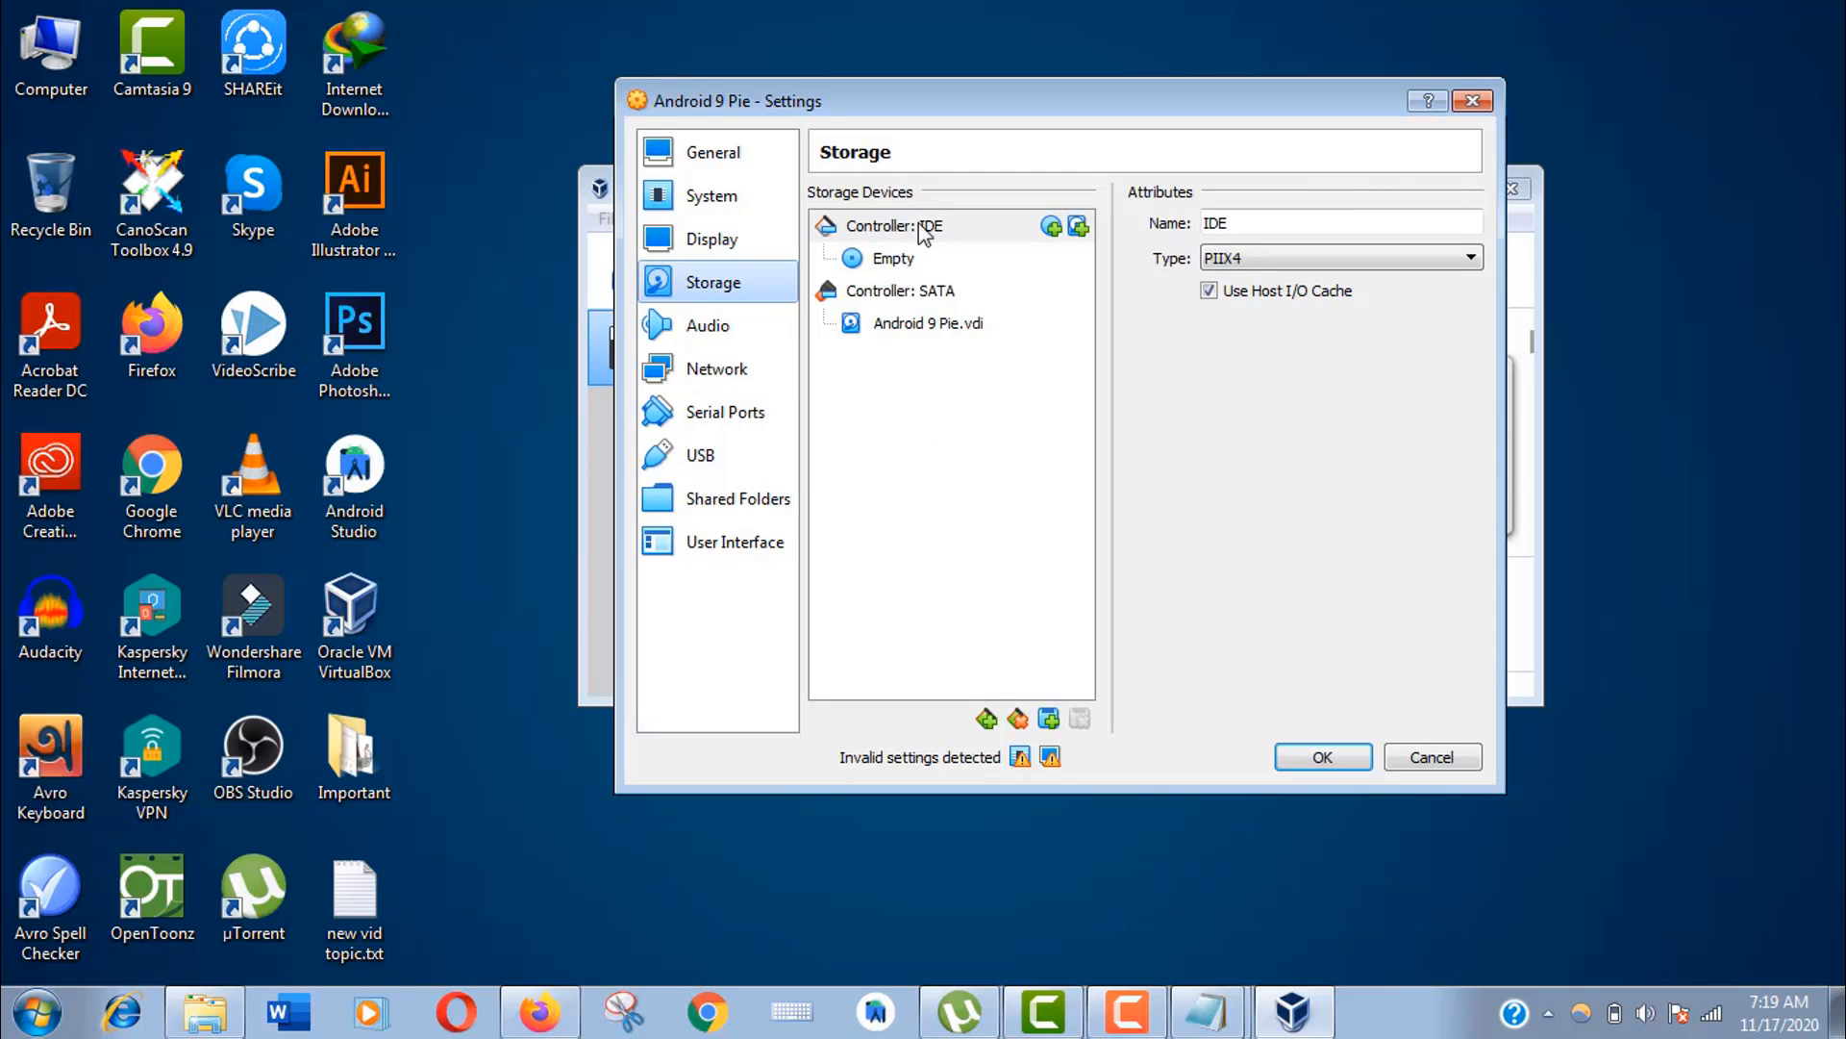
# - Attach android-x86_64-9.0-r2.iso to the empty IDE optical drive and save the settings
pyautogui.click(911, 258)
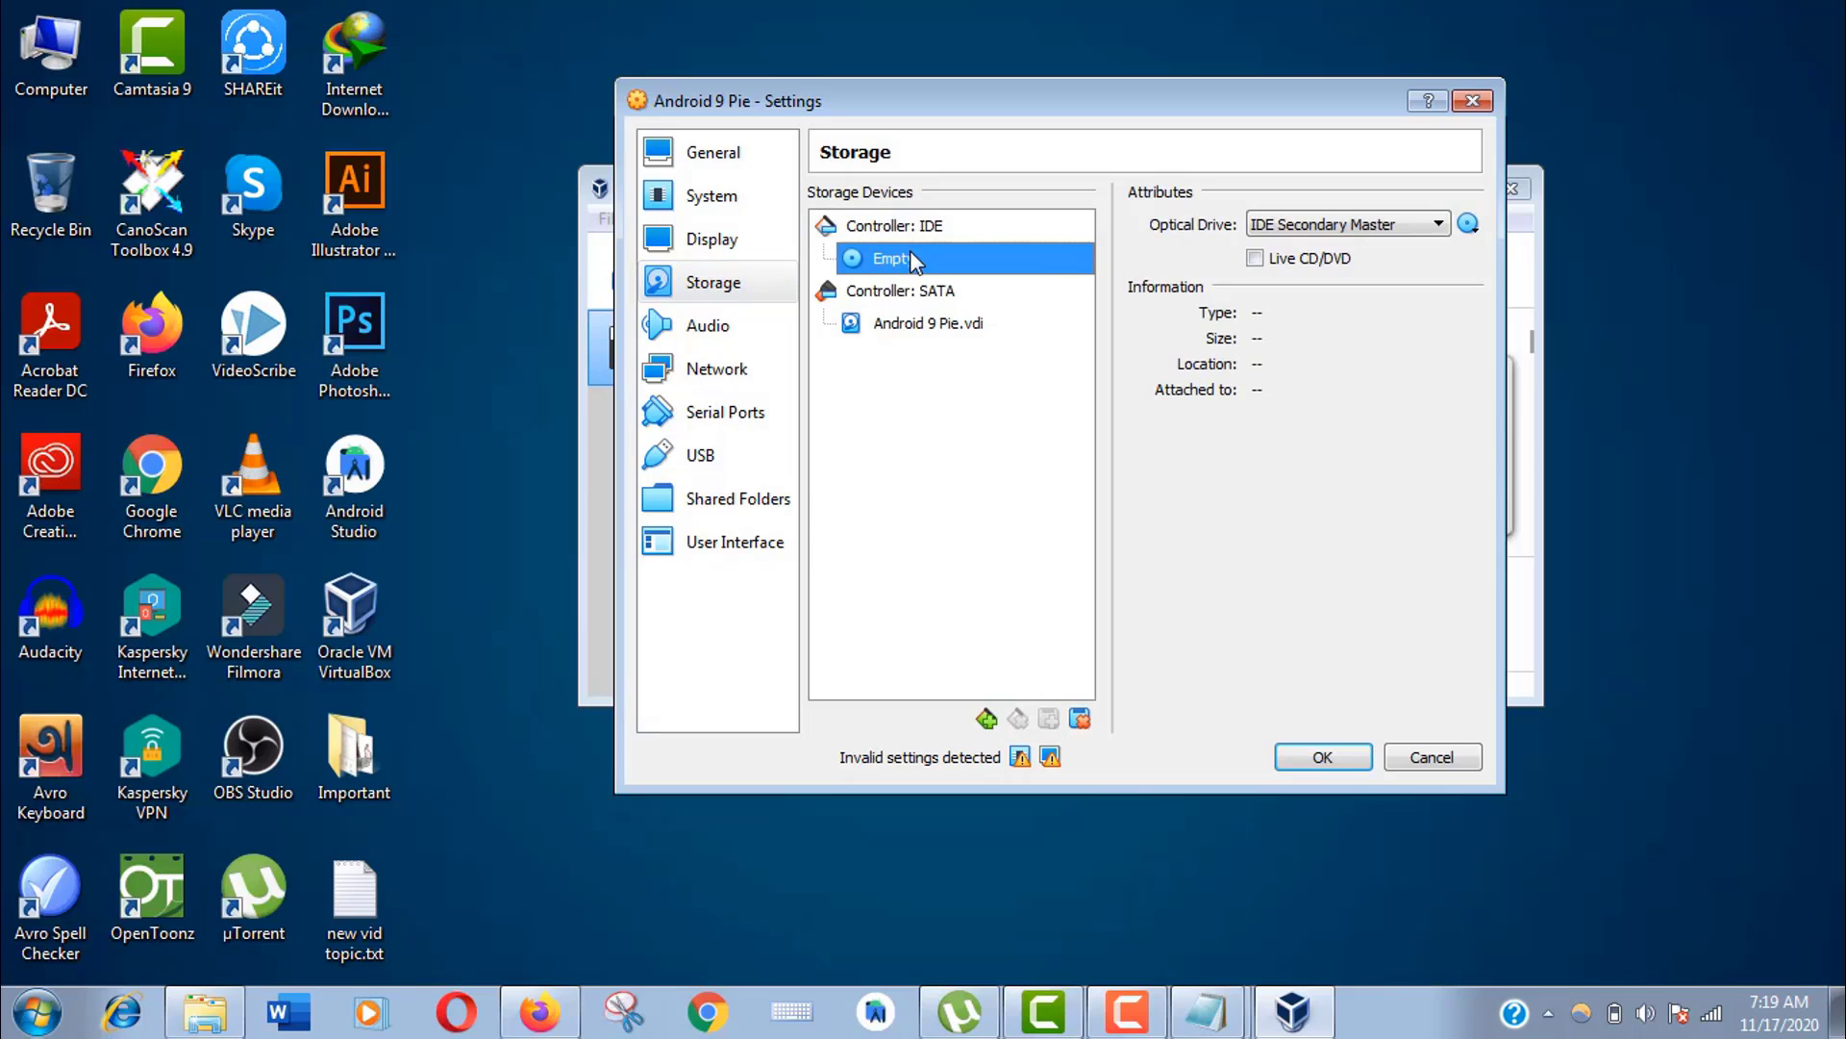
pyautogui.click(1466, 225)
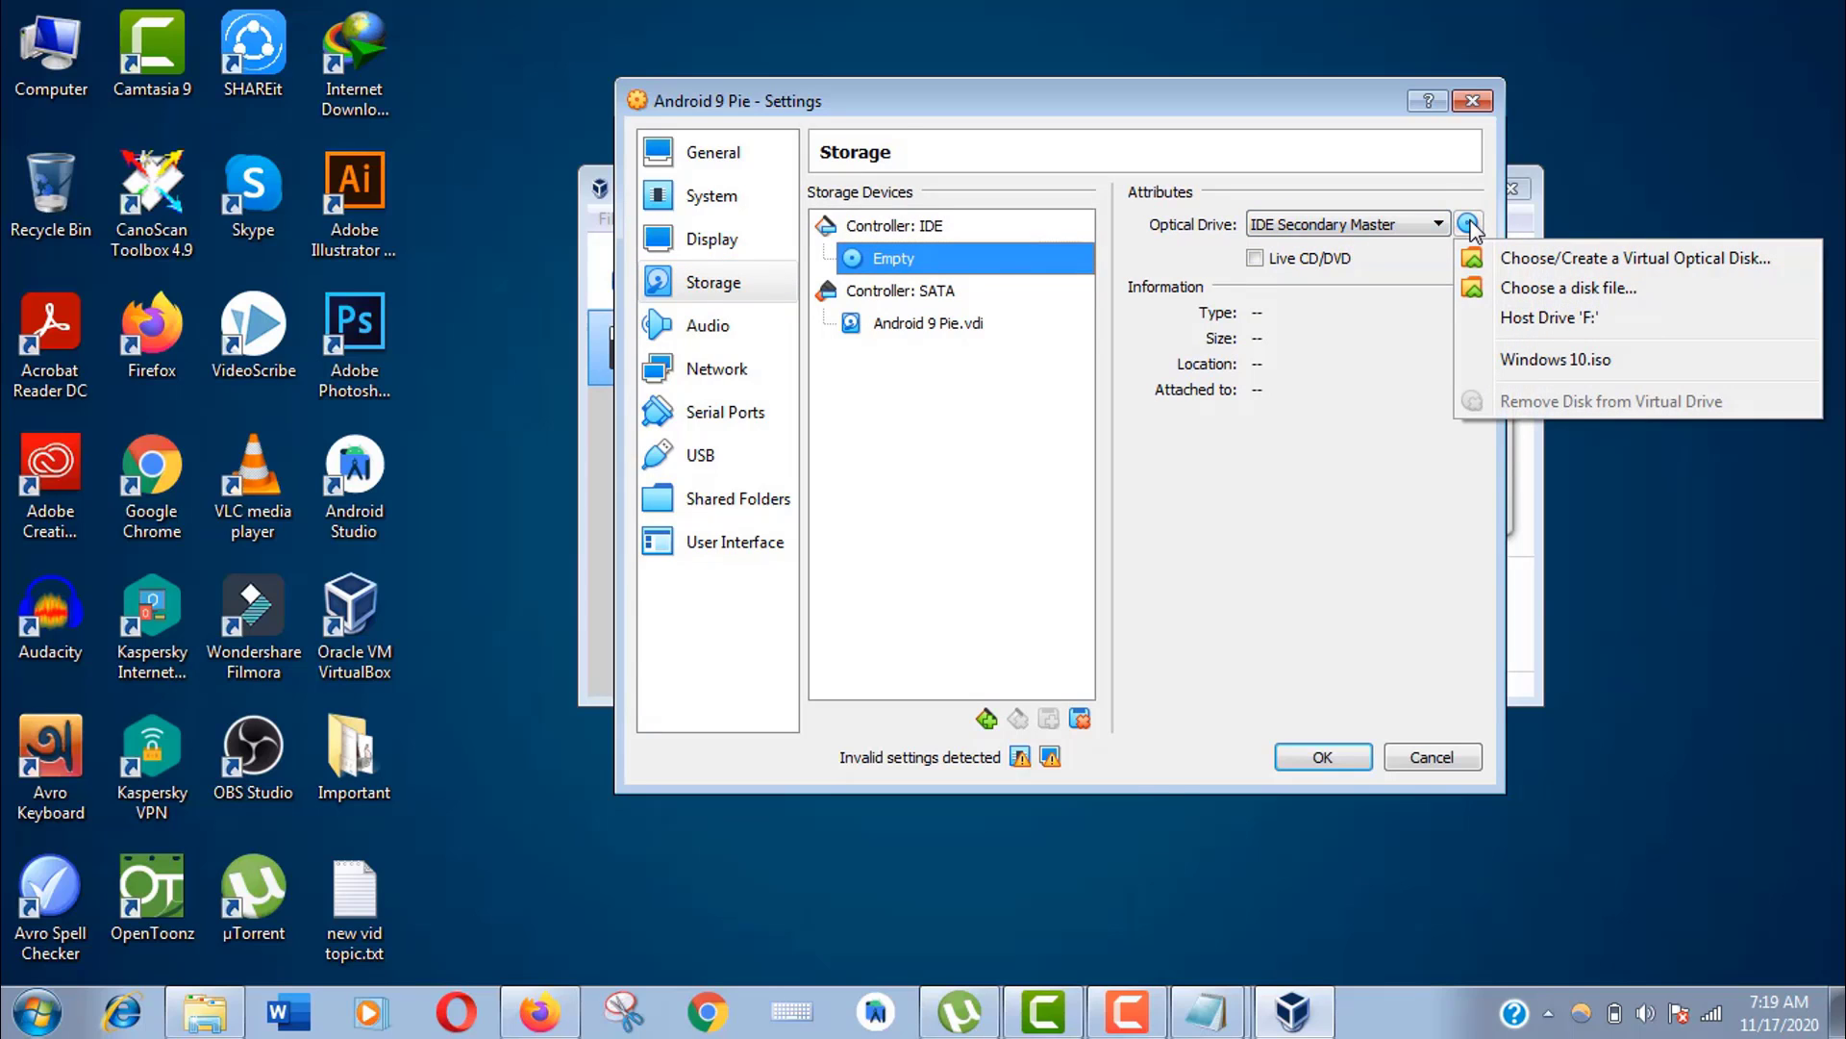
pyautogui.click(1505, 262)
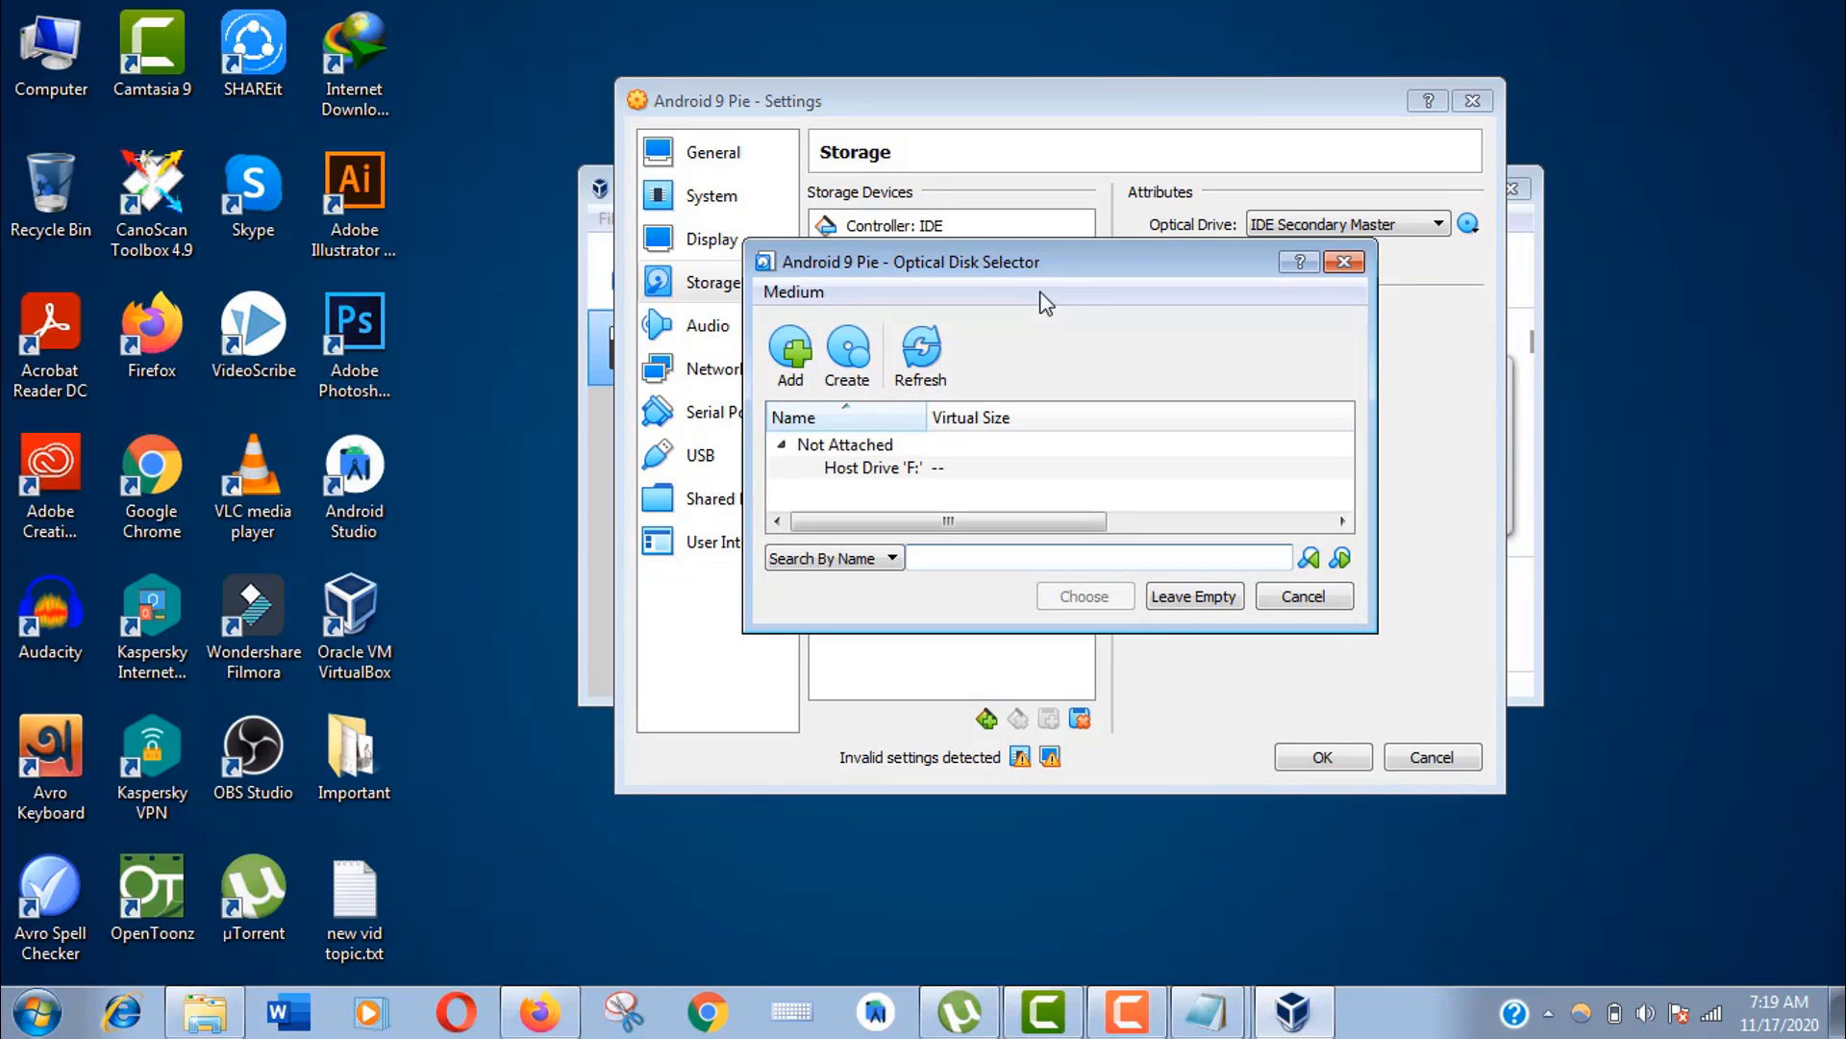
pyautogui.click(790, 353)
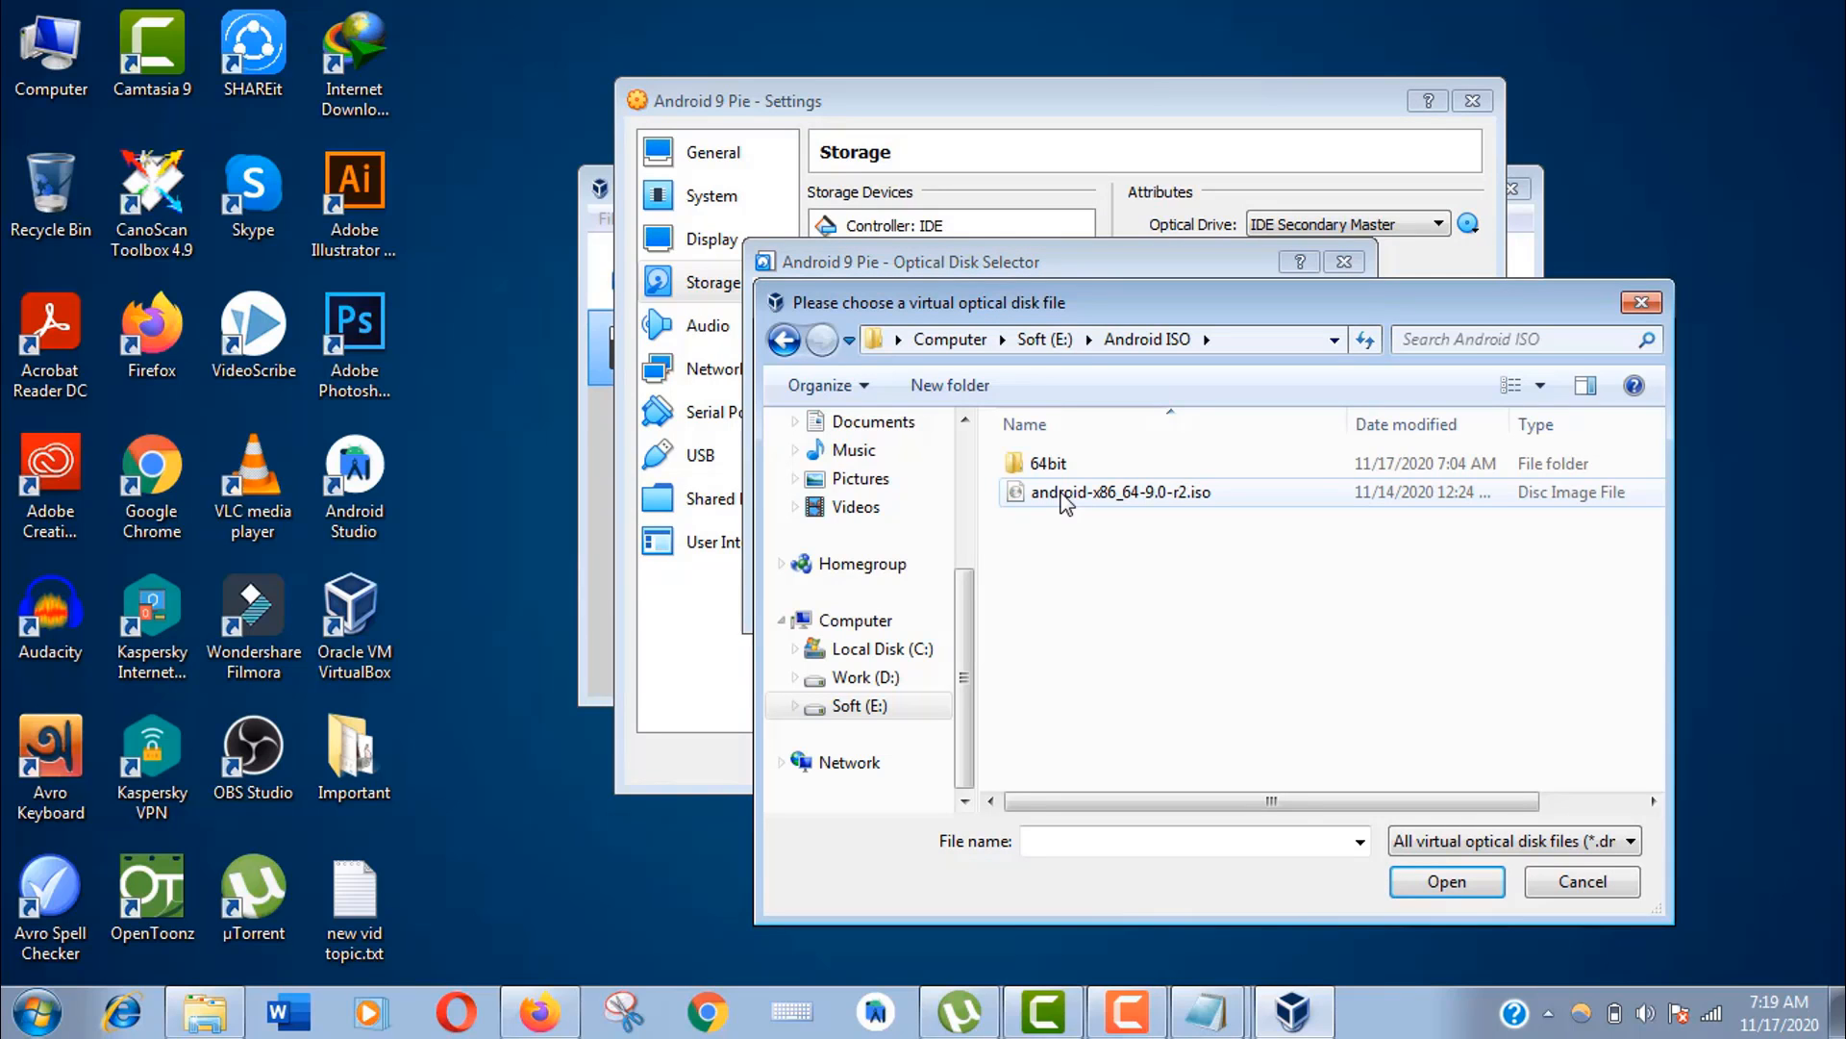
pyautogui.doubleClick(1068, 498)
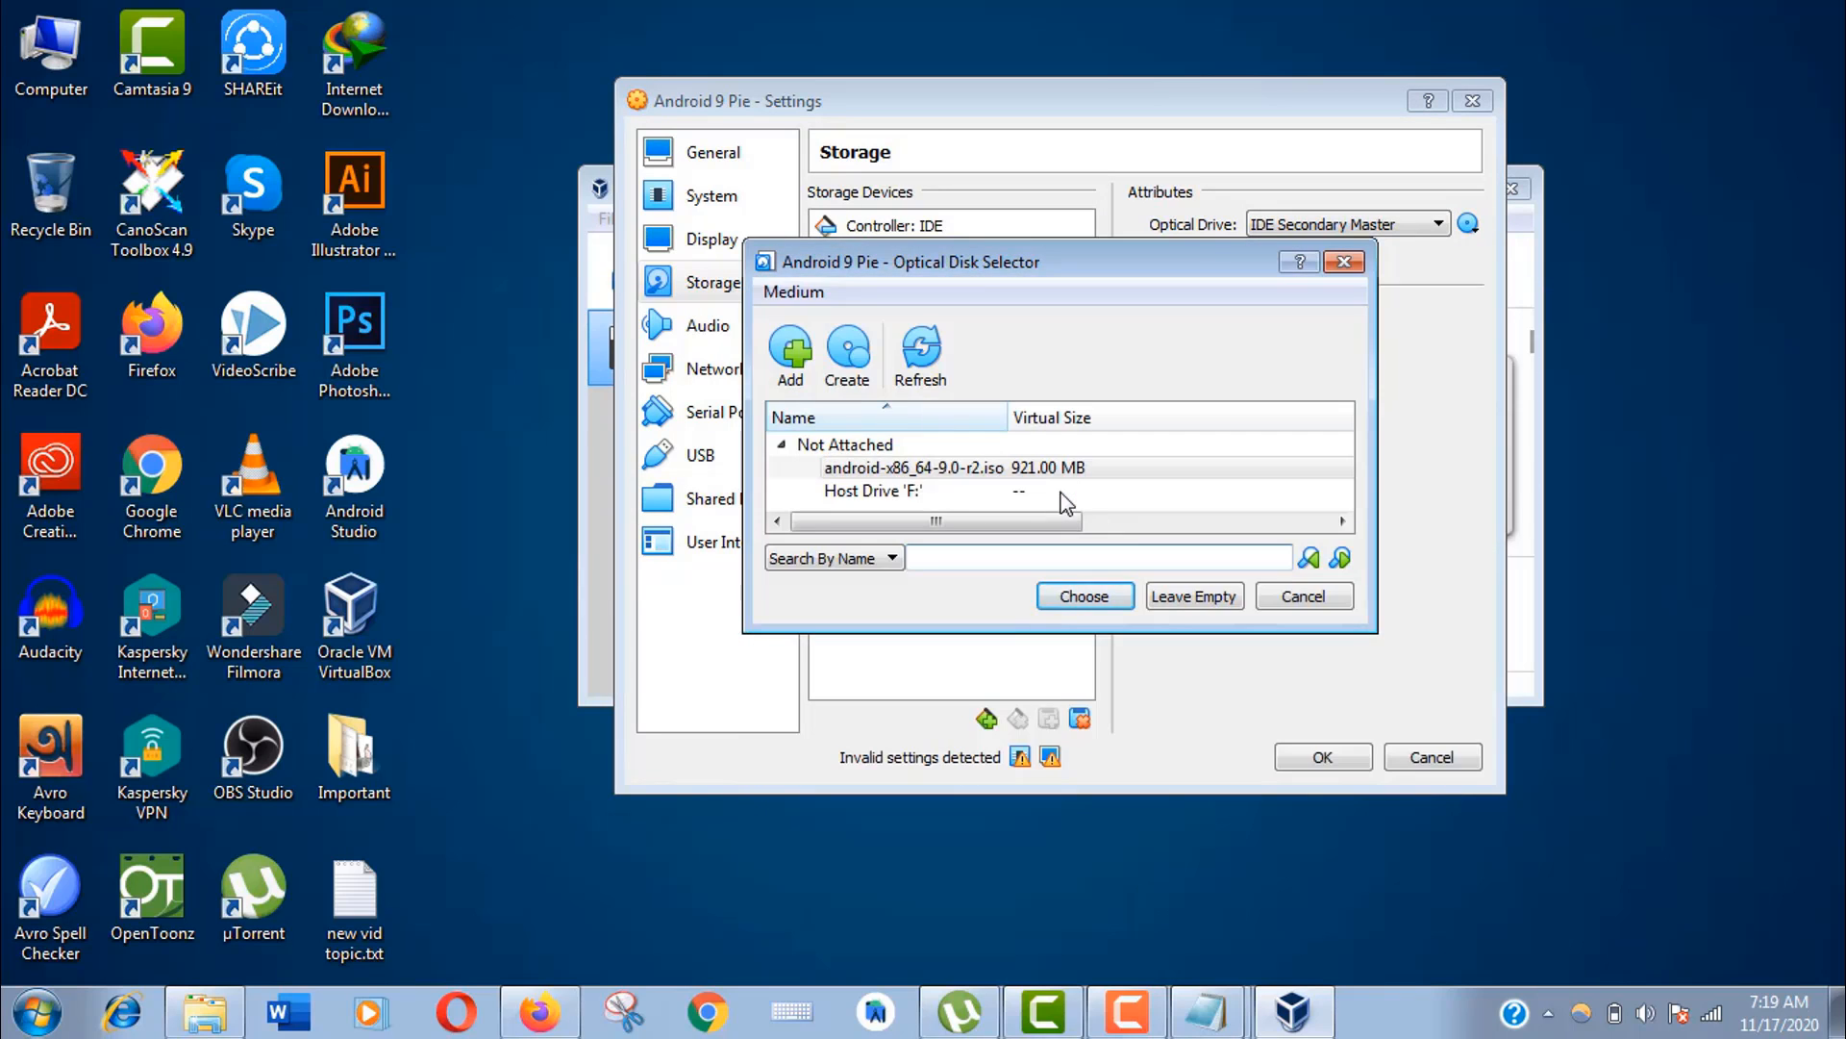
pyautogui.click(1085, 596)
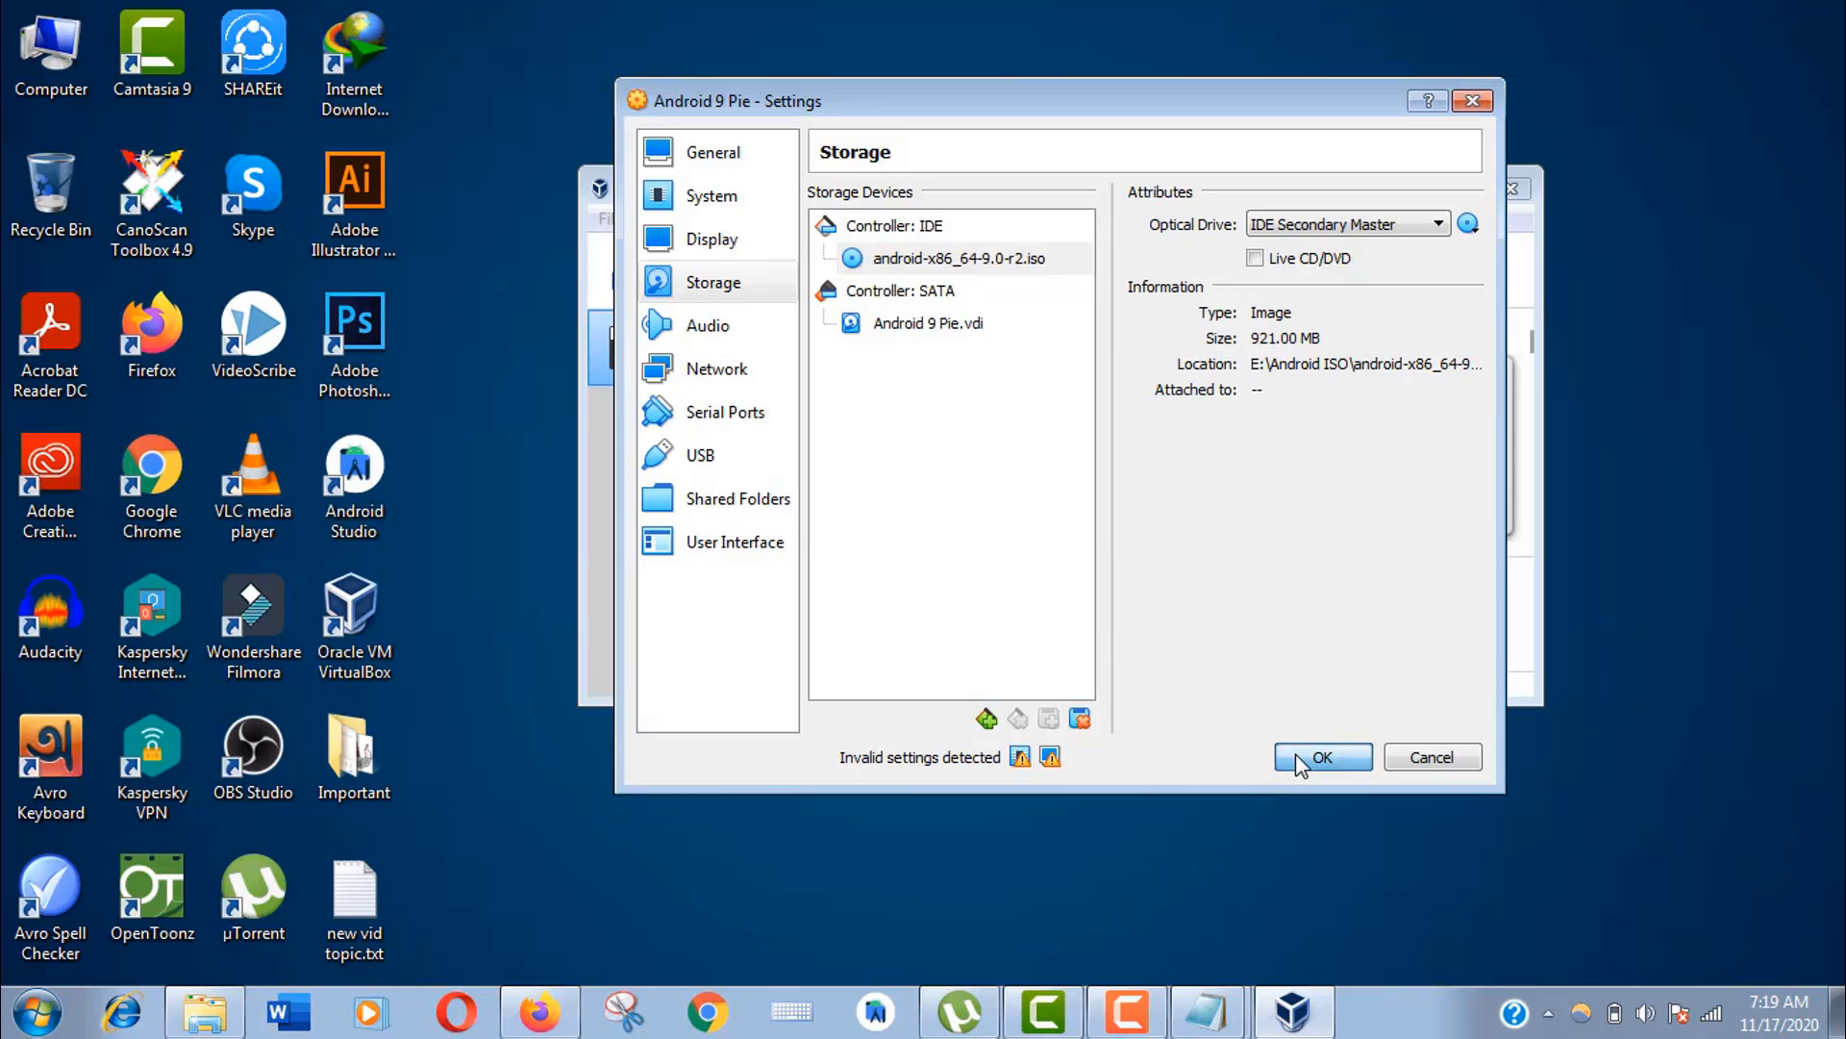
pyautogui.click(1322, 757)
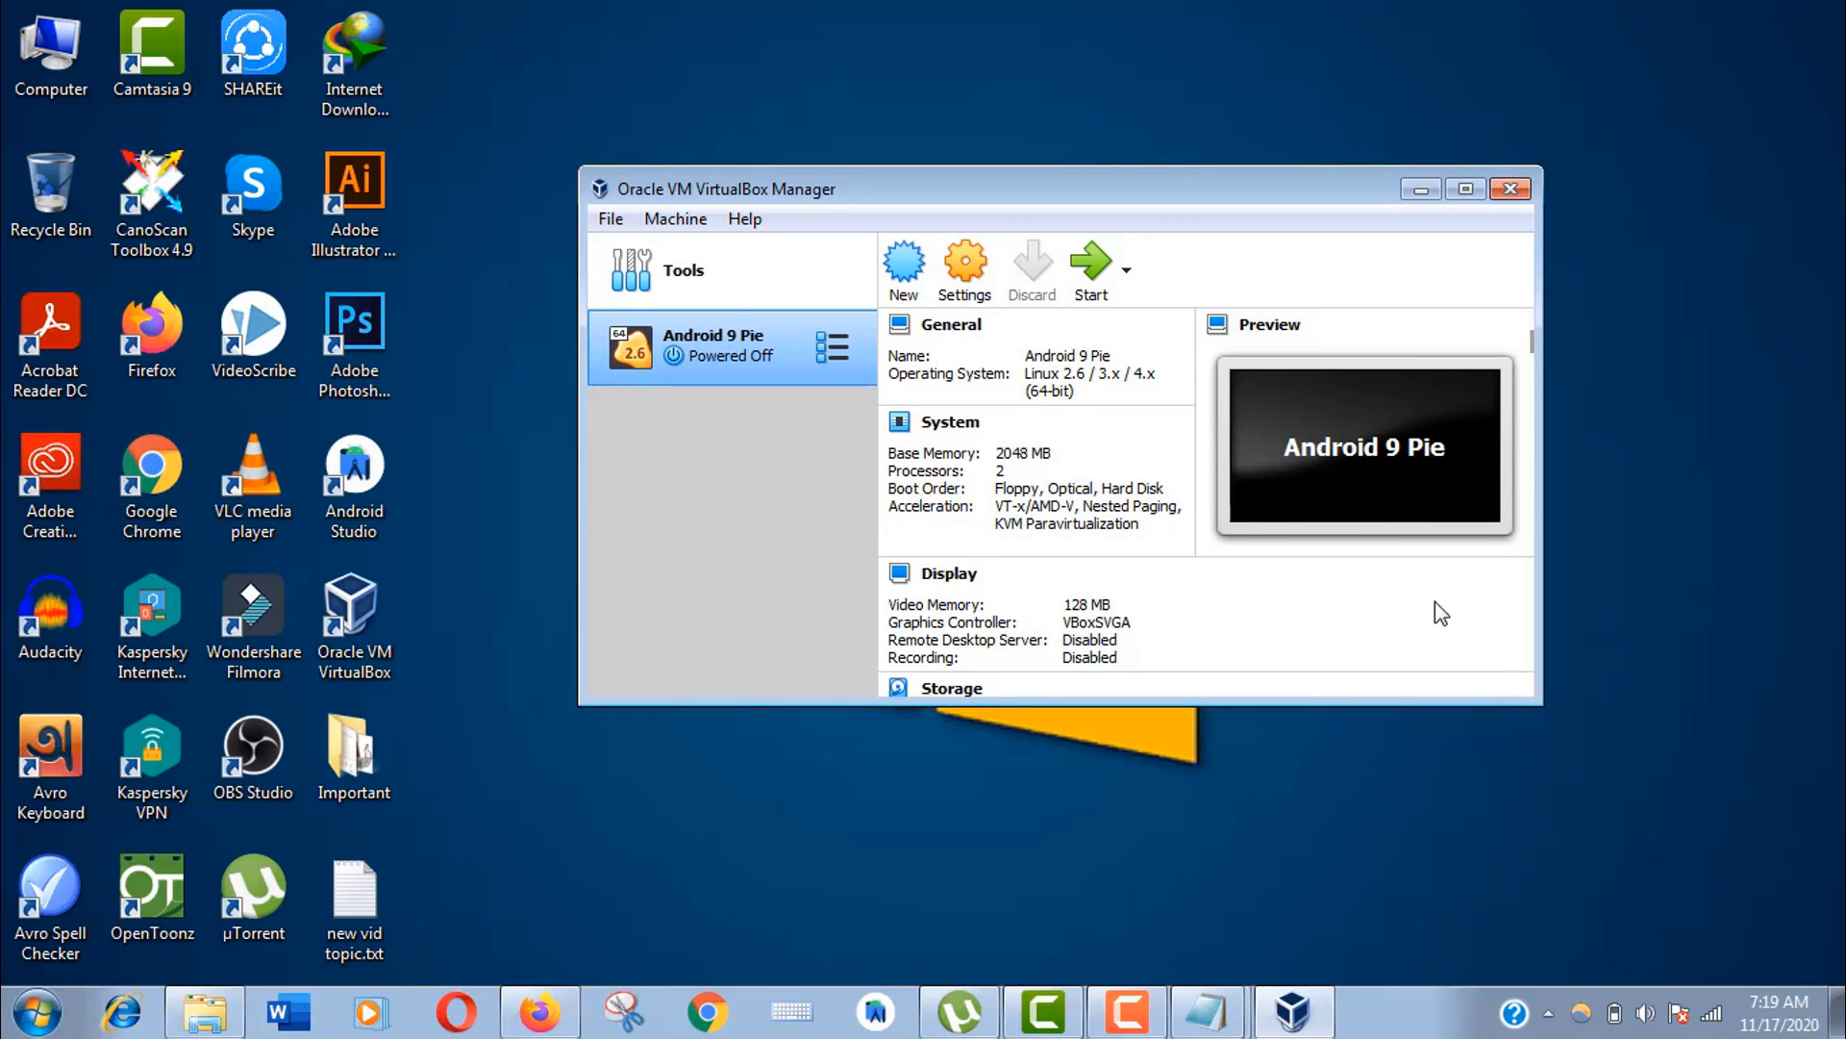
# - Boot the VM and start Auto_Installation from the Advanced boot options
pyautogui.click(1097, 263)
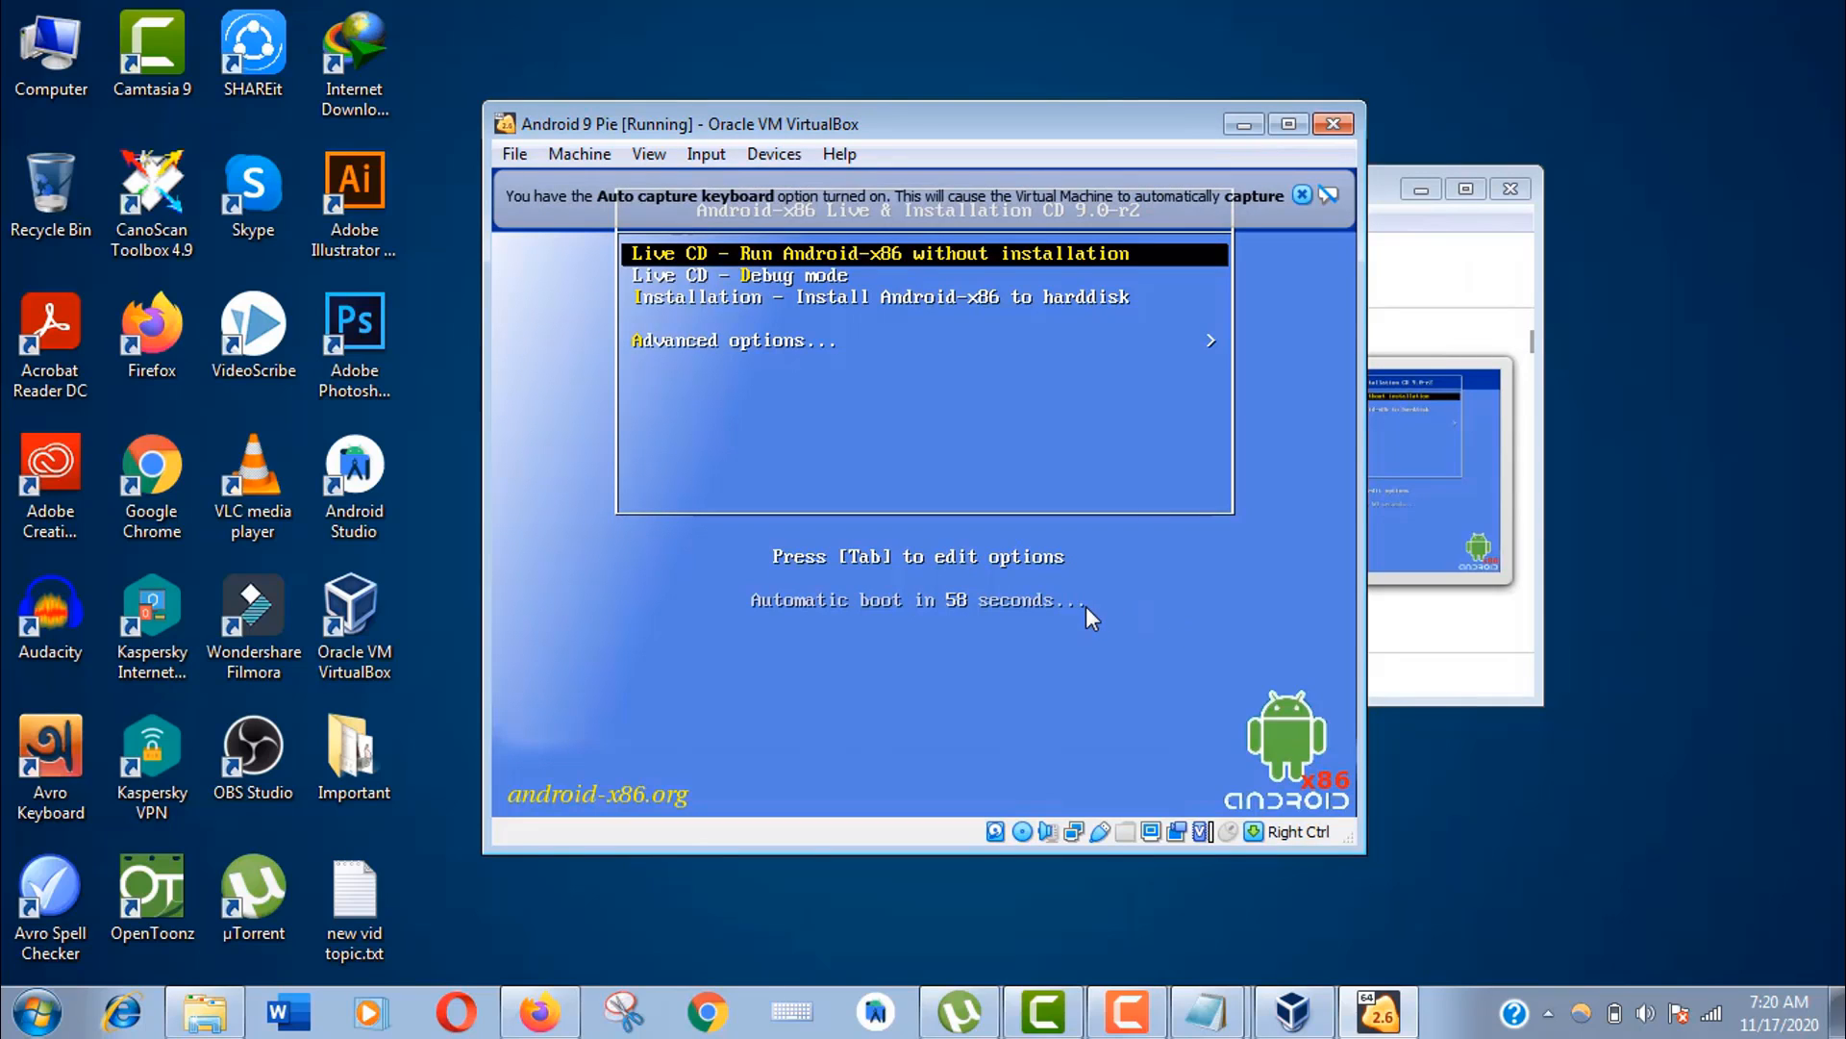
pyautogui.press('Down')
pyautogui.press('Down')
pyautogui.press('Down')
pyautogui.press('Return')
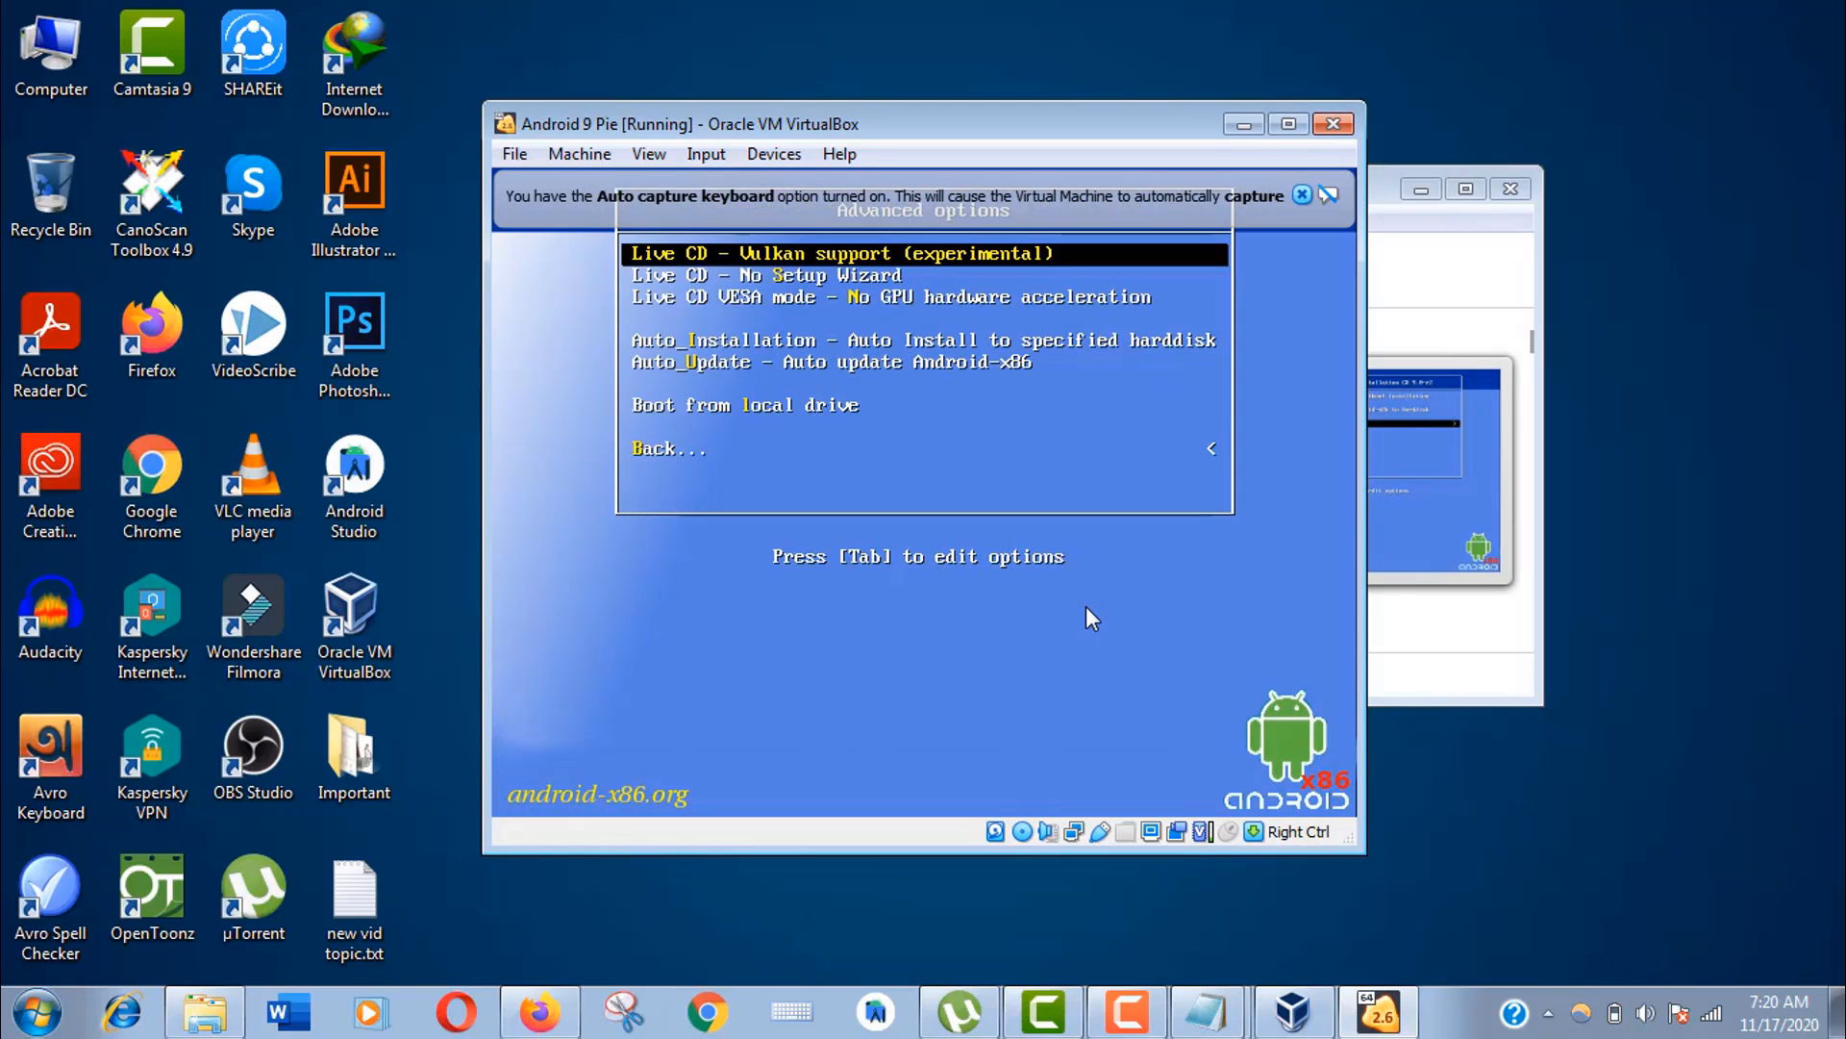
pyautogui.press('Down')
pyautogui.press('Down')
pyautogui.press('Down')
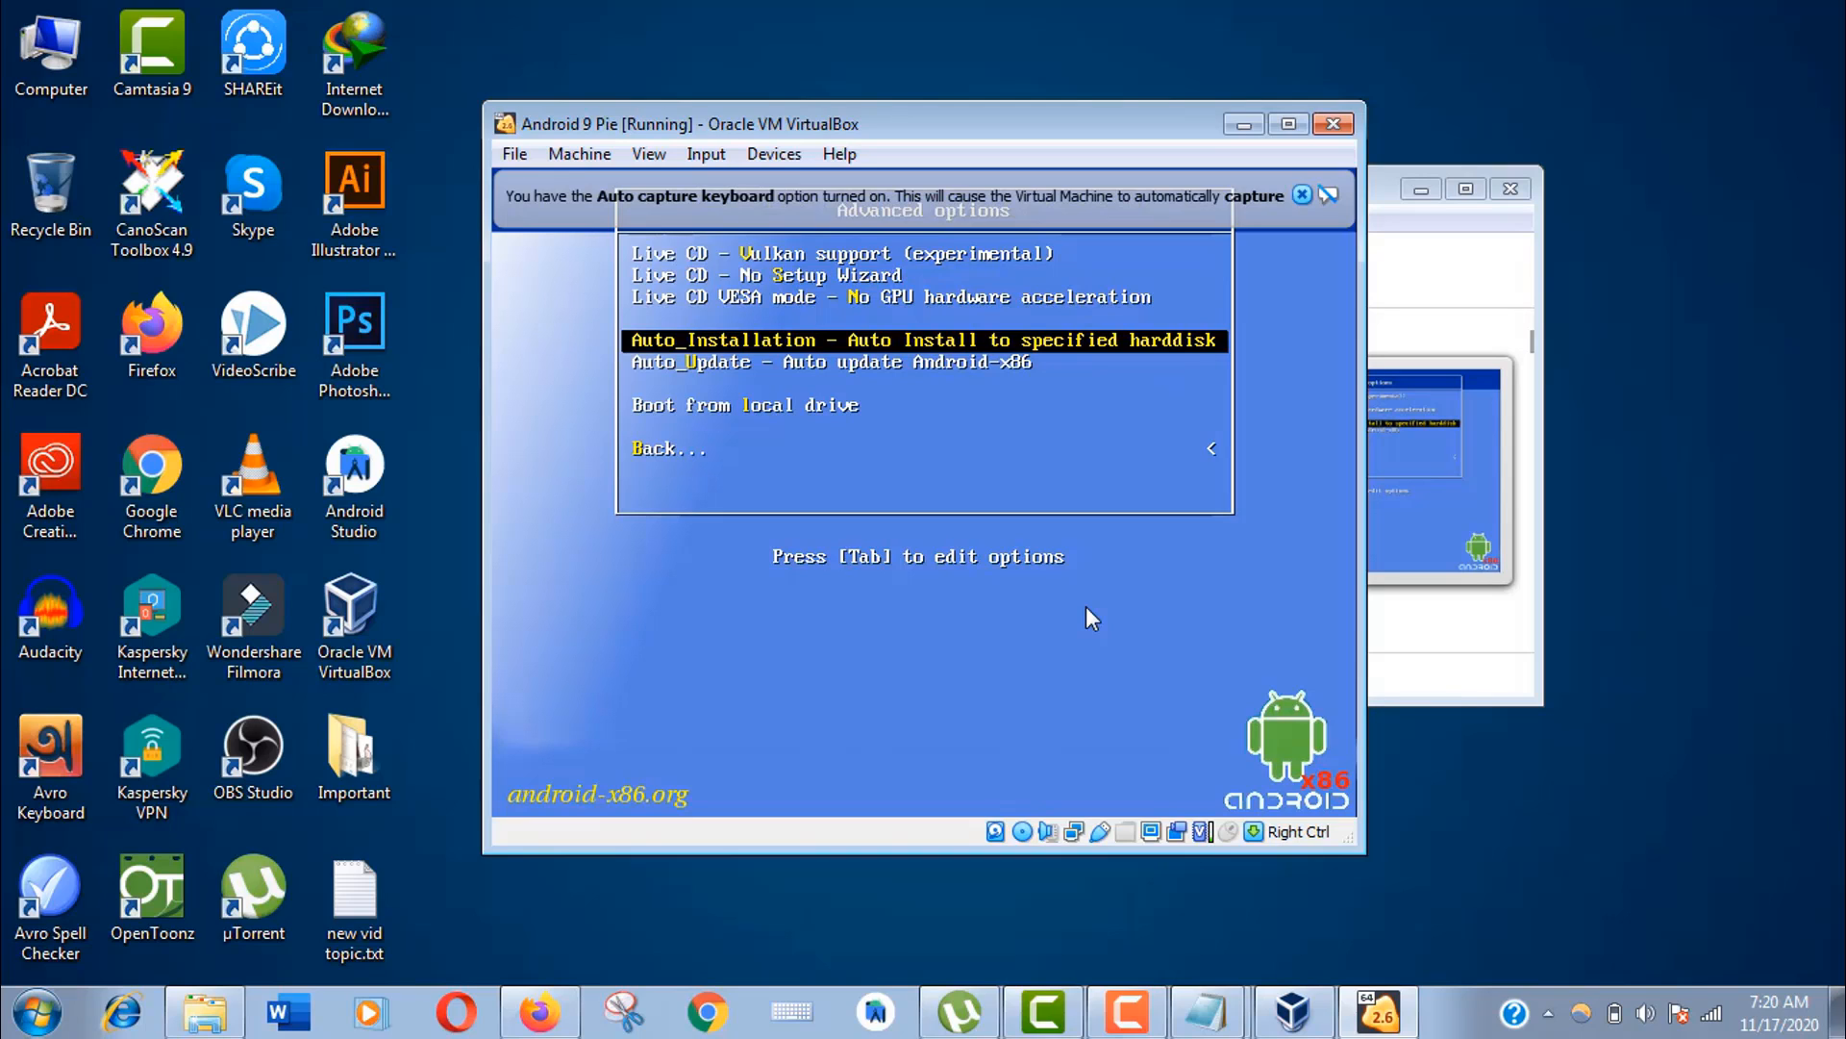
pyautogui.press('Return')
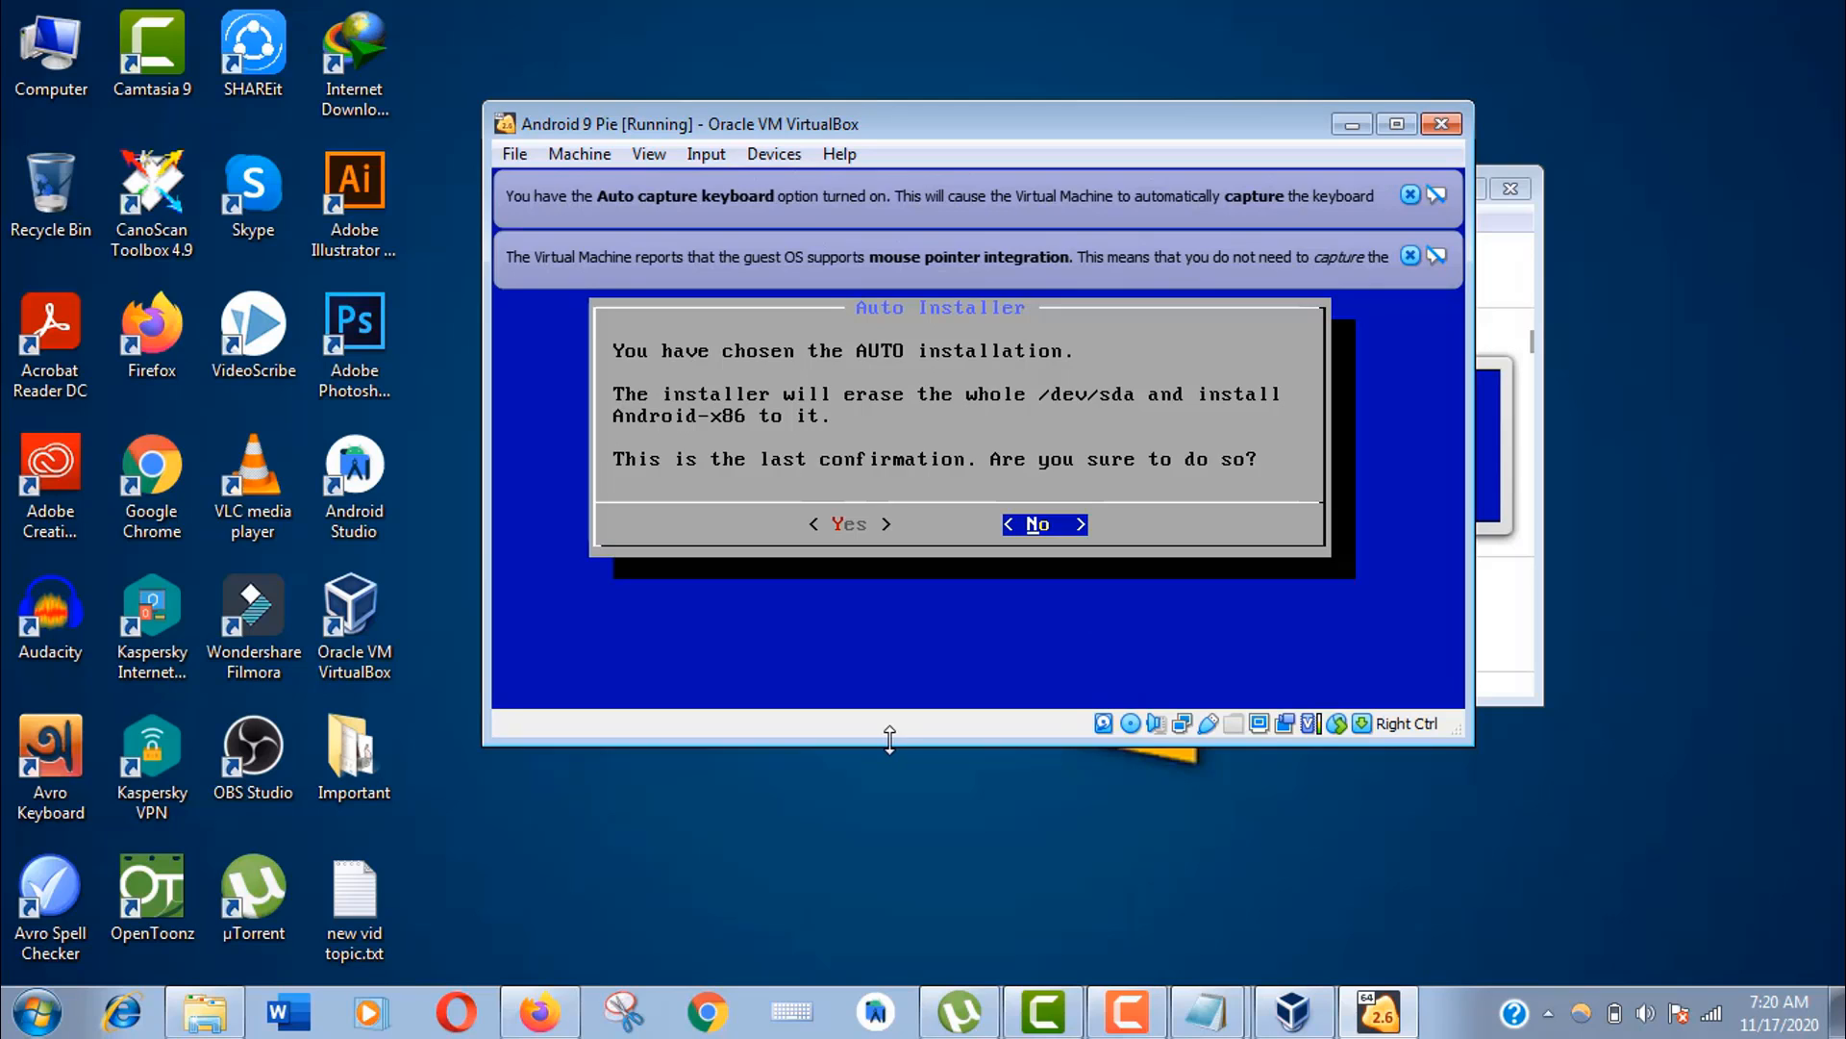
# - Confirm Yes to erase and install, then choose Reboot when installation finishes
pyautogui.press('Left')
pyautogui.press('Return')
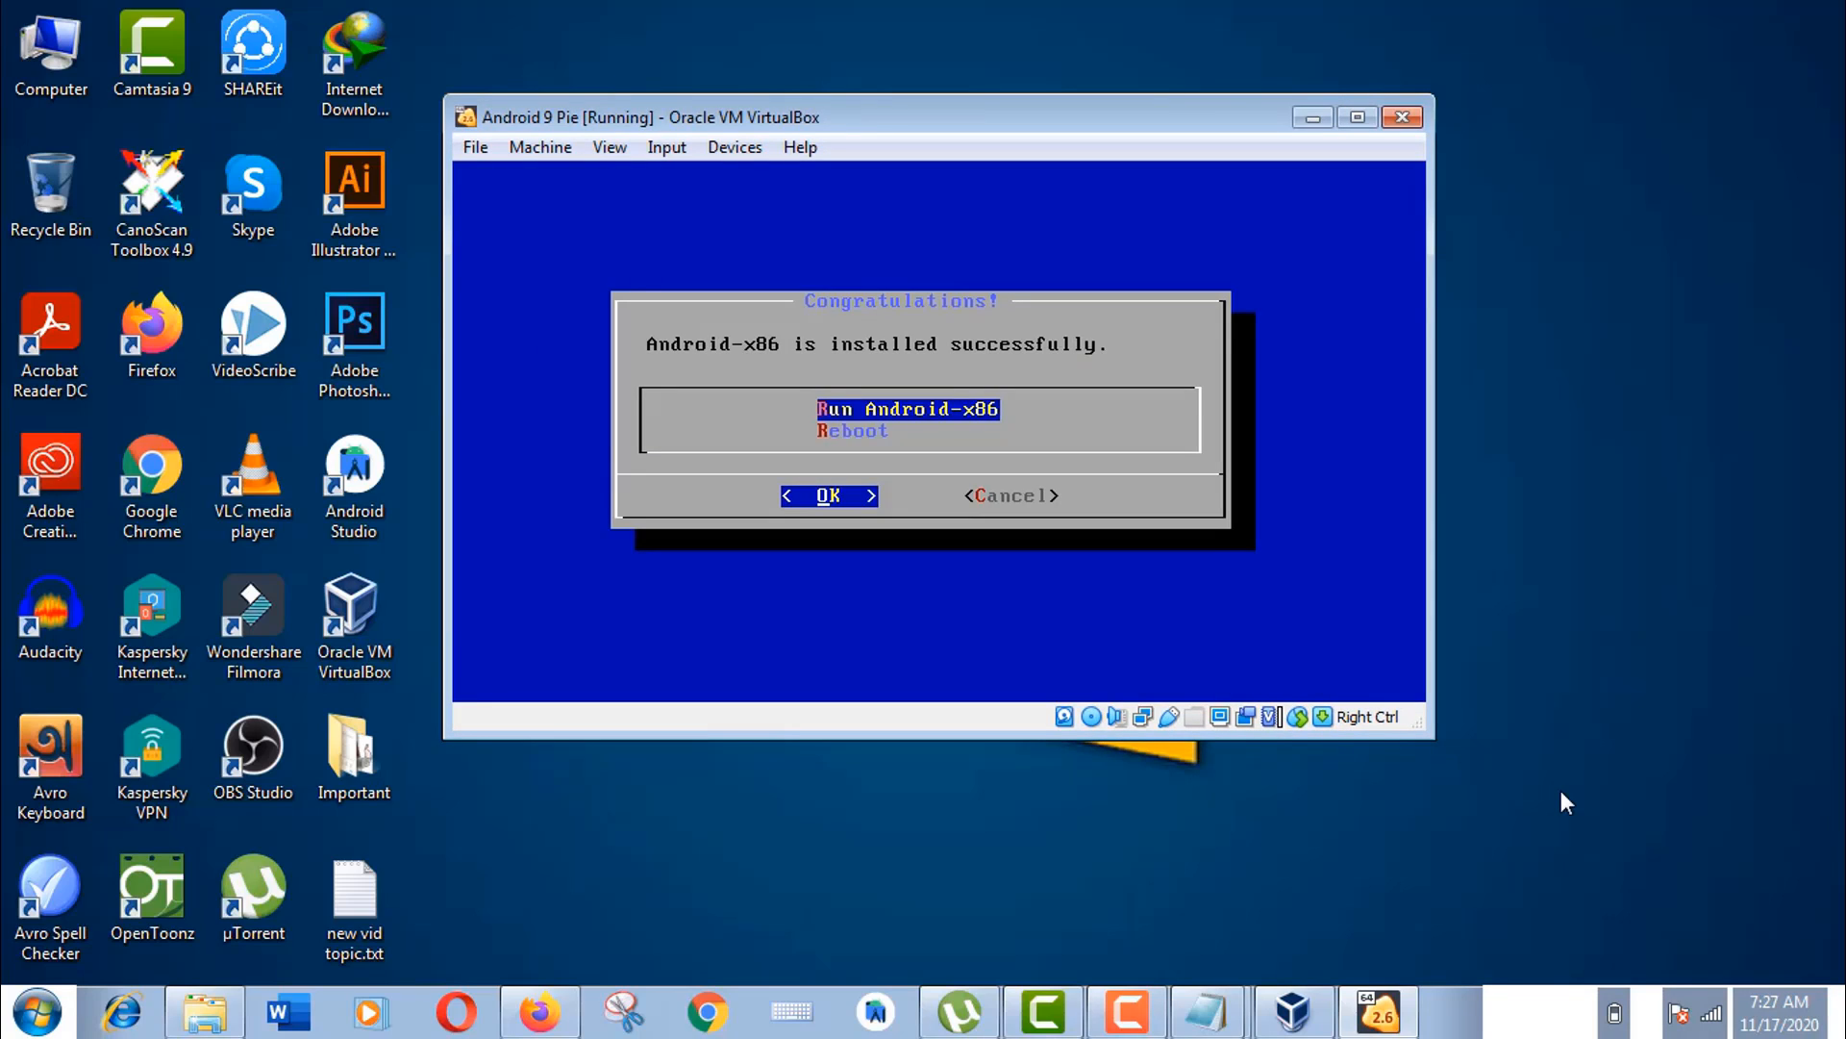
pyautogui.press('Down')
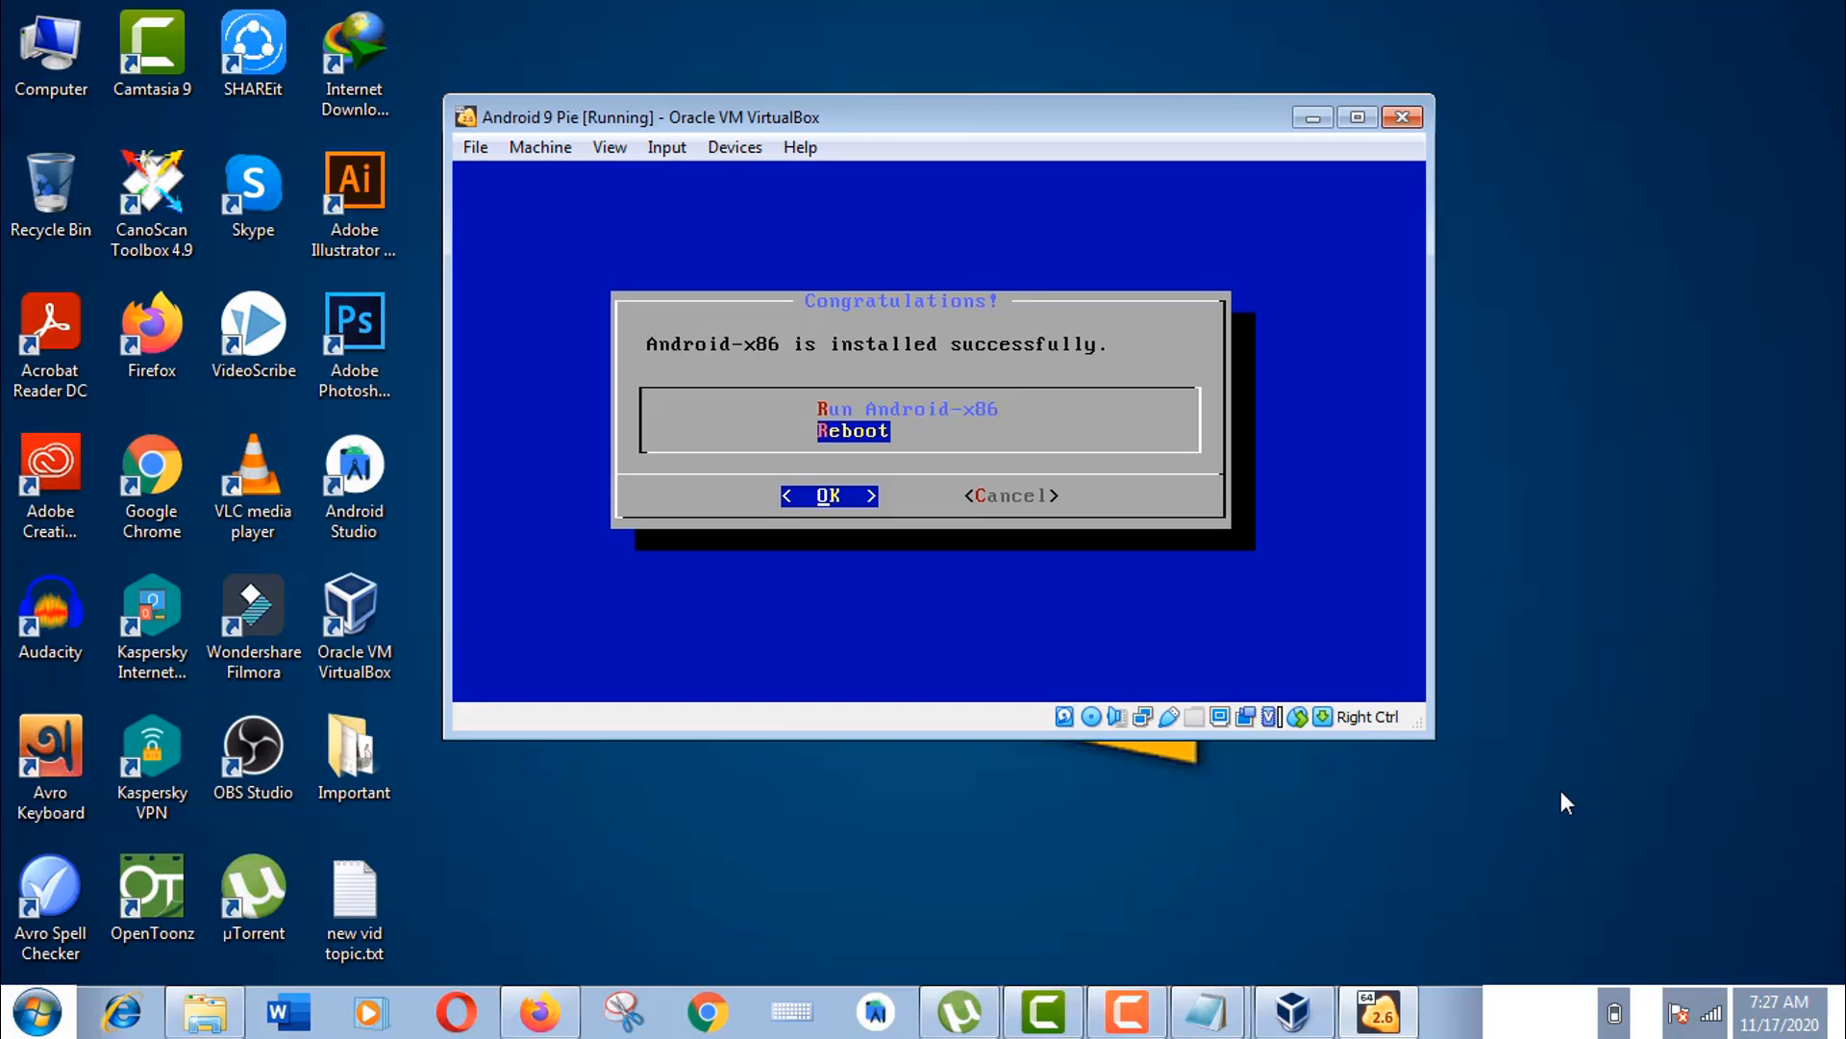
pyautogui.press('Return')
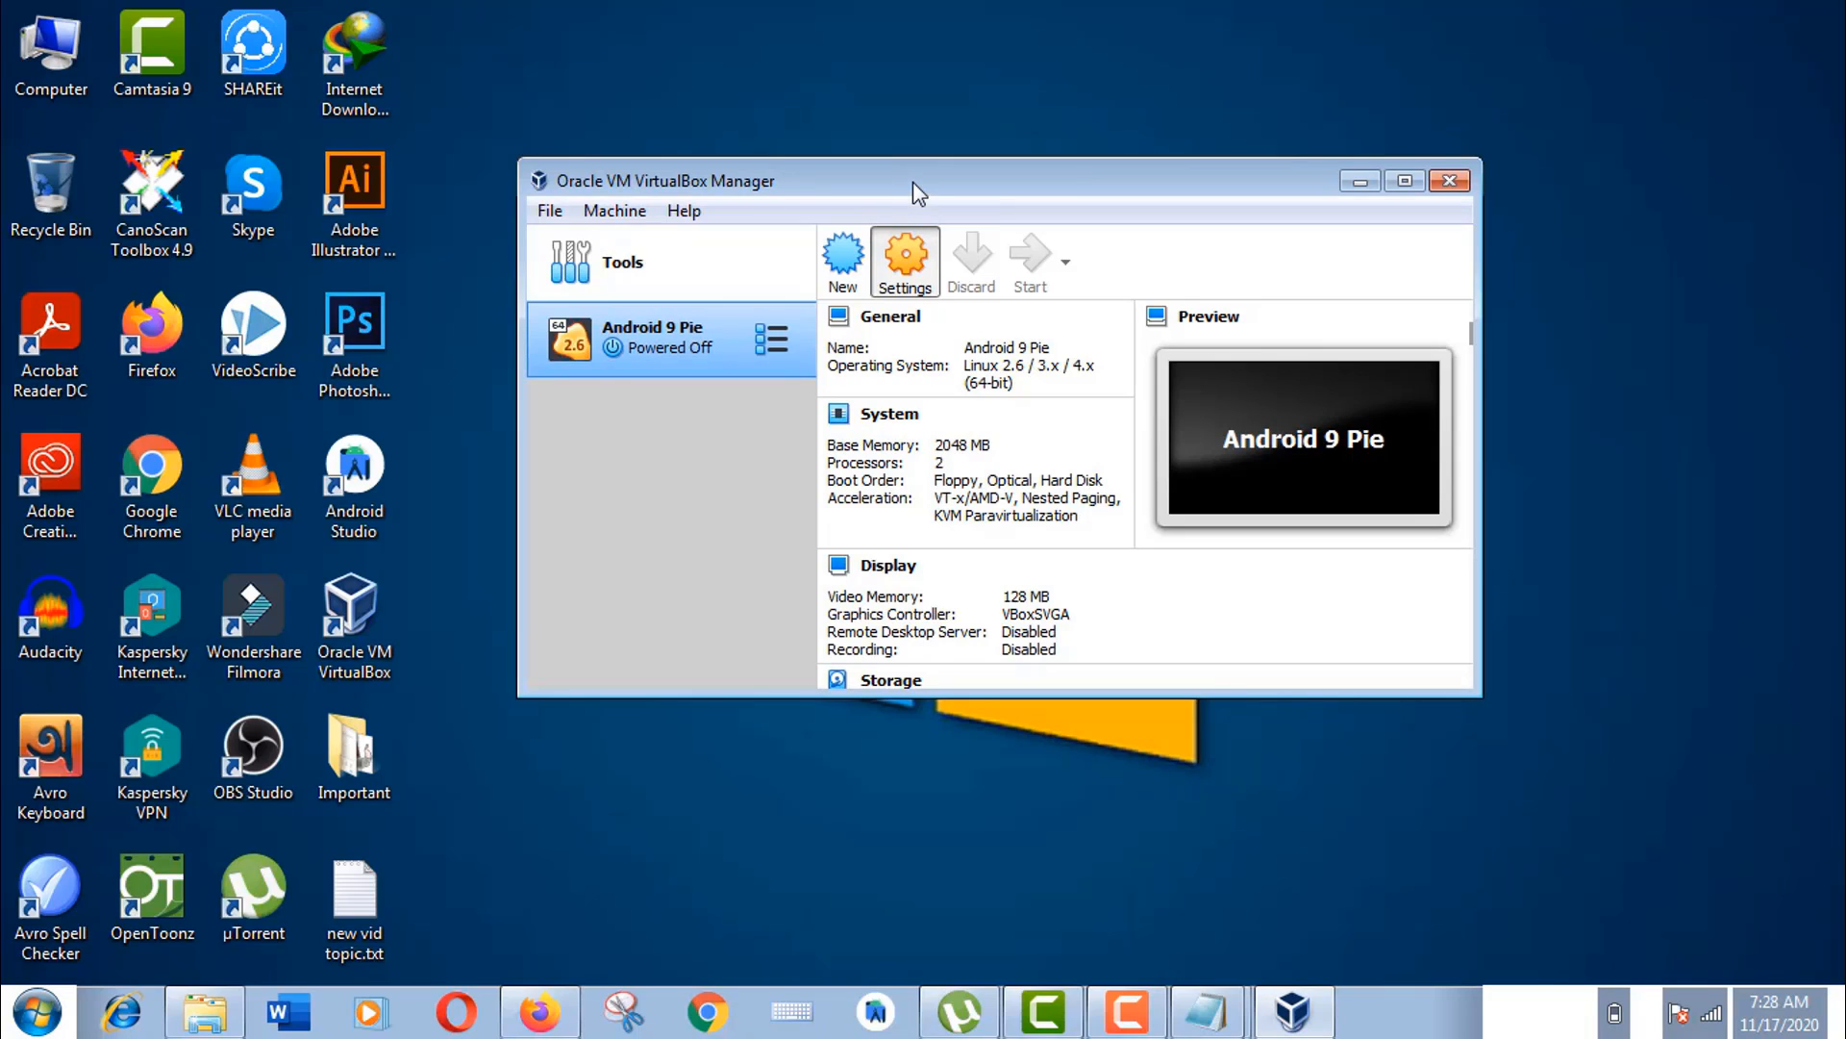
# - Eject the Android installer ISO from the optical drive in Storage settings and confirm with OK
pyautogui.hotkey('ctrl', 's')
pyautogui.click(617, 224)
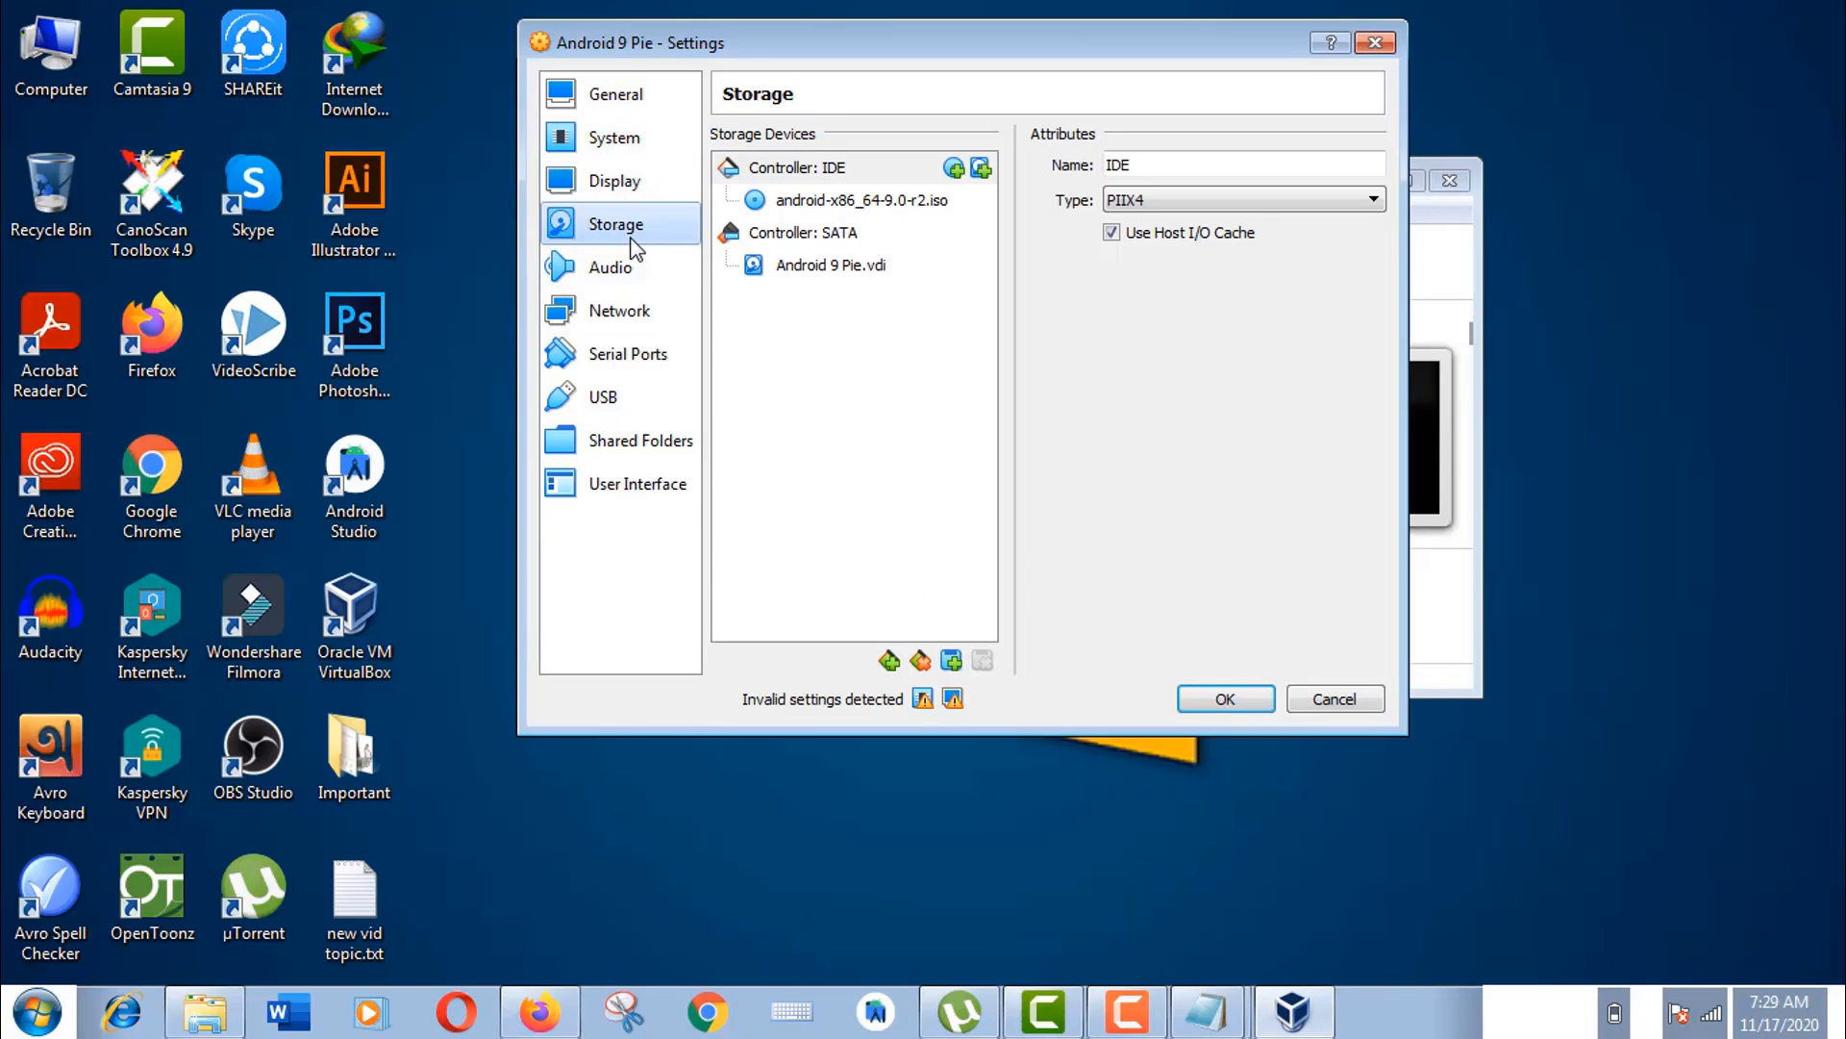
pyautogui.click(846, 201)
pyautogui.rightClick(846, 208)
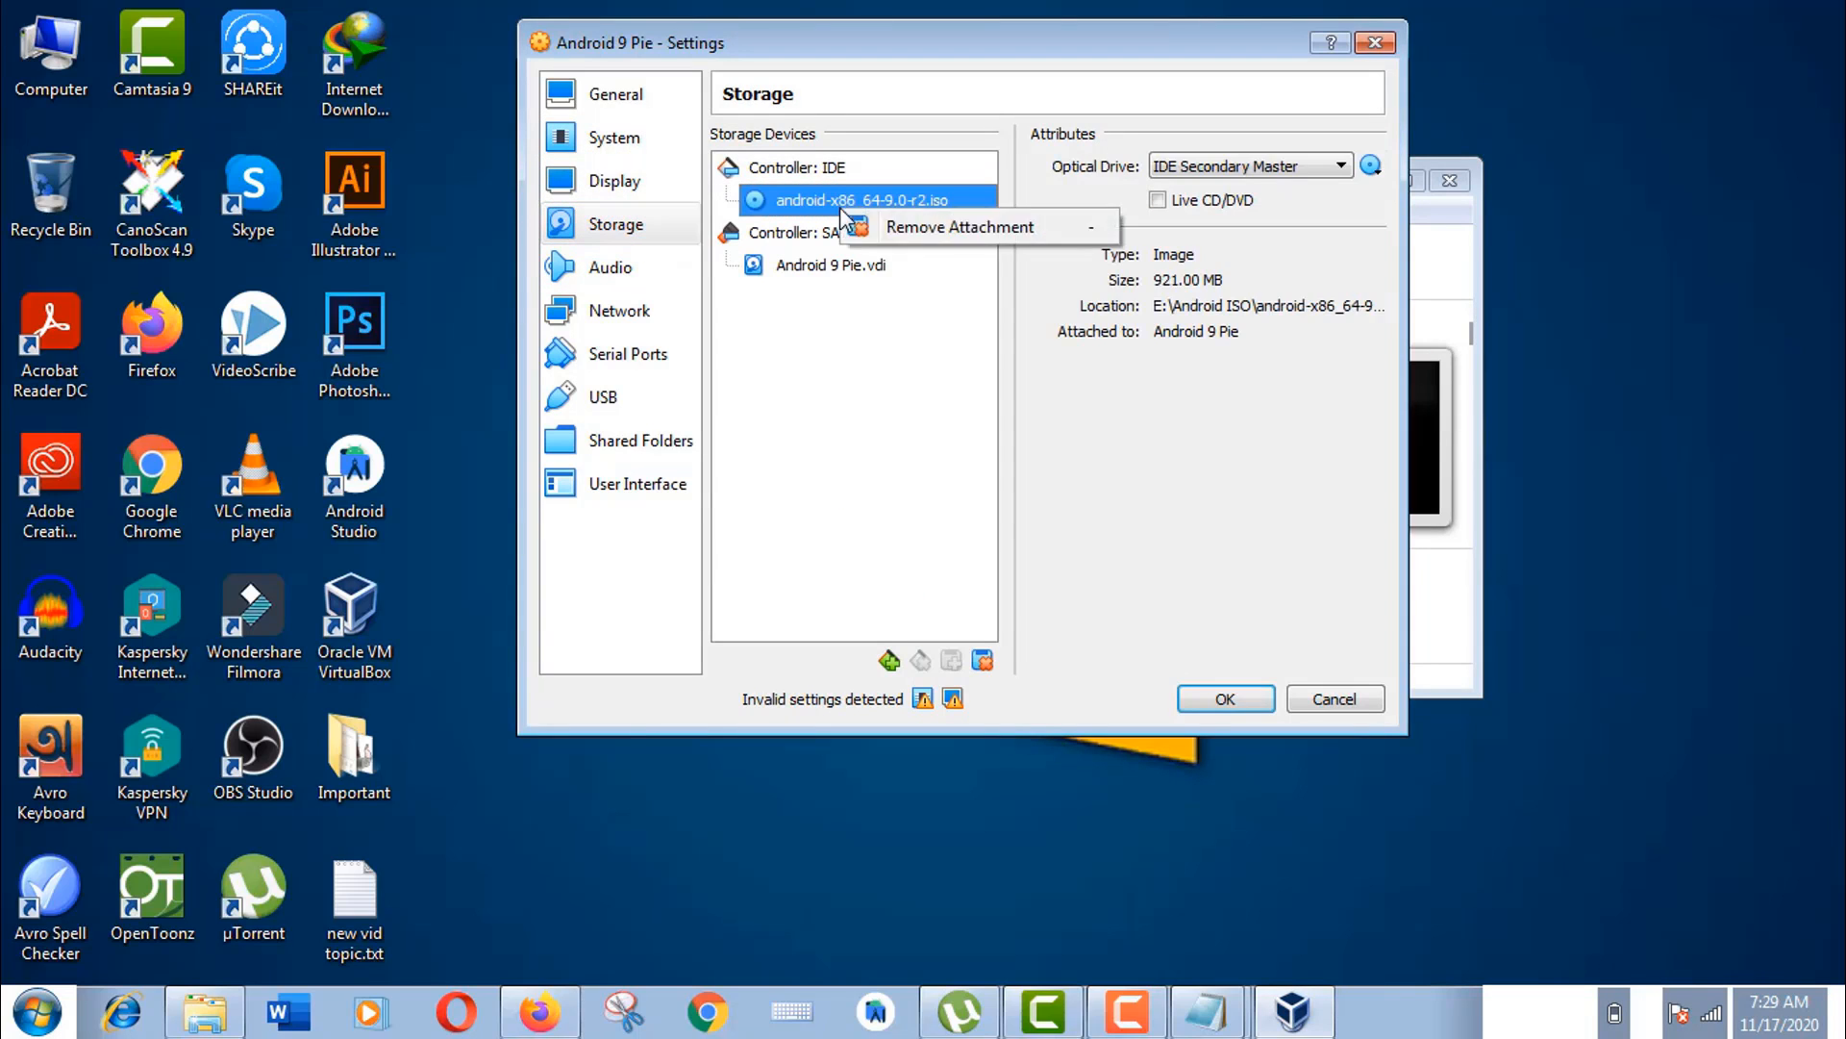
pyautogui.click(1371, 165)
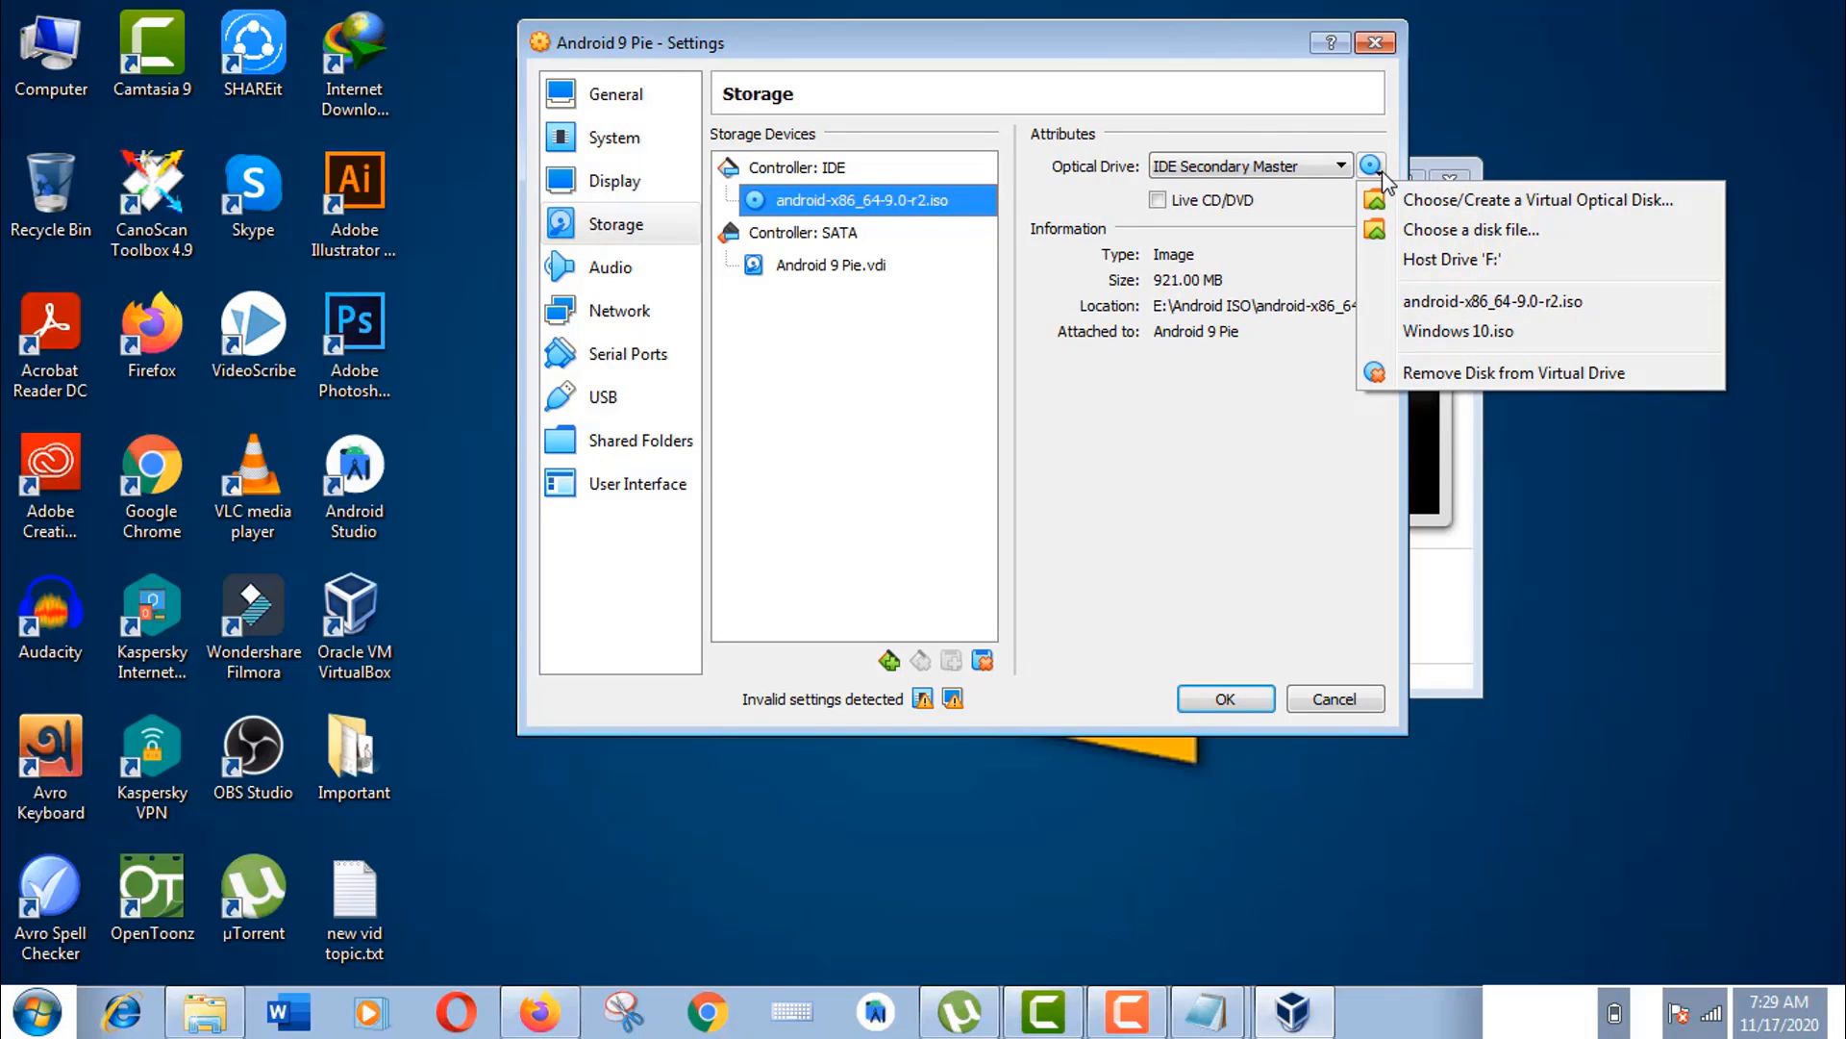
pyautogui.click(1462, 373)
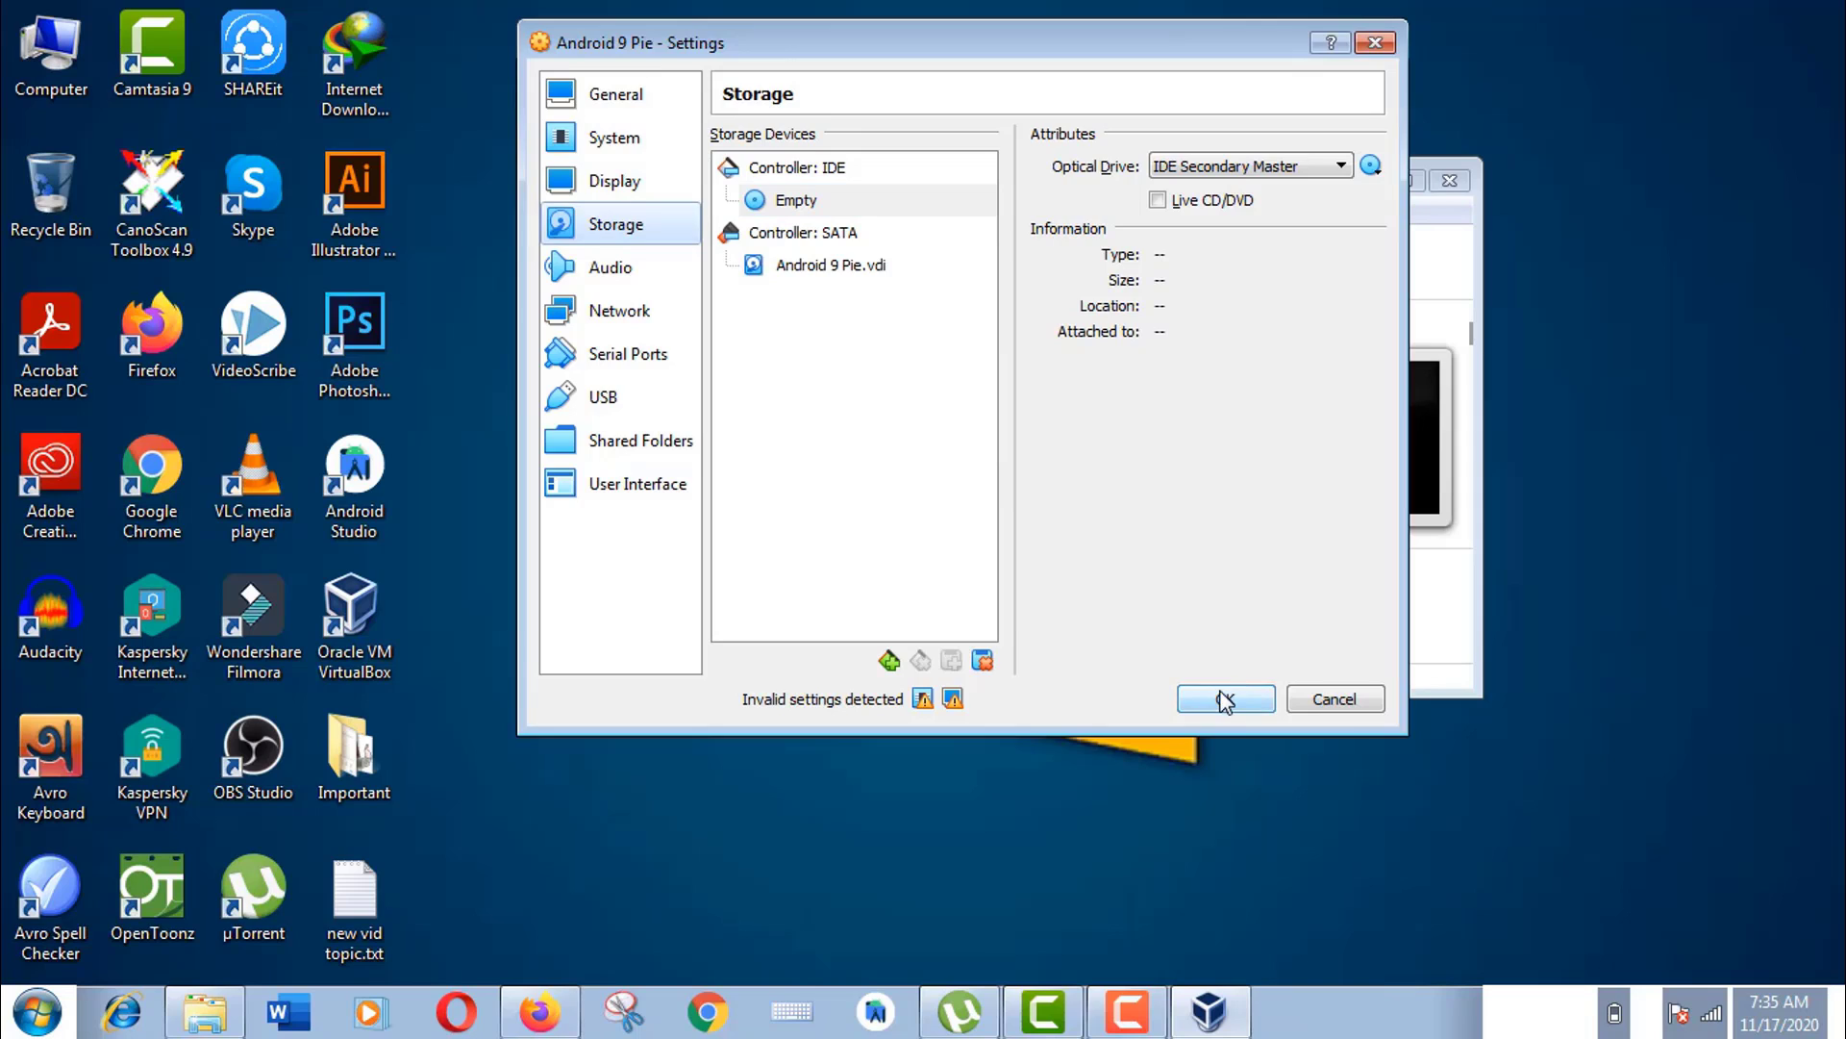
pyautogui.click(1225, 699)
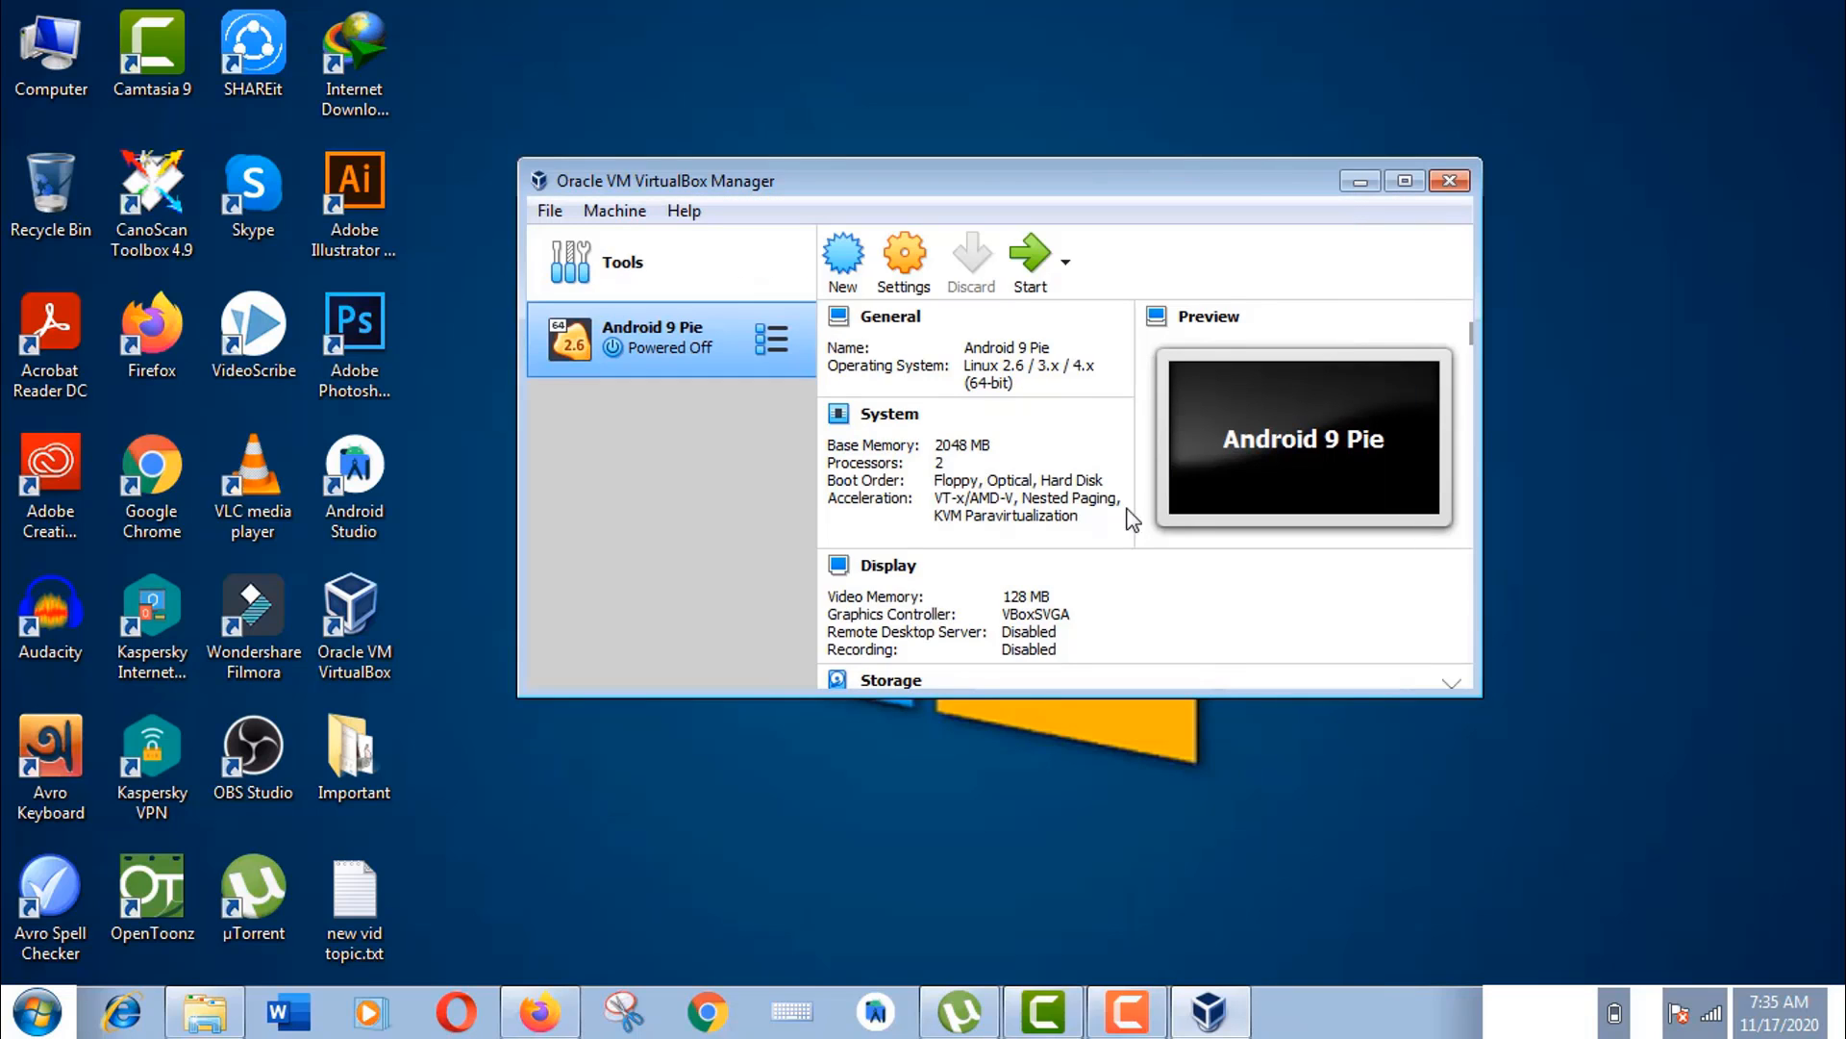
# - Start the Android 9 Pie VM and dismiss the mouse integration notice while it boots
pyautogui.click(1037, 262)
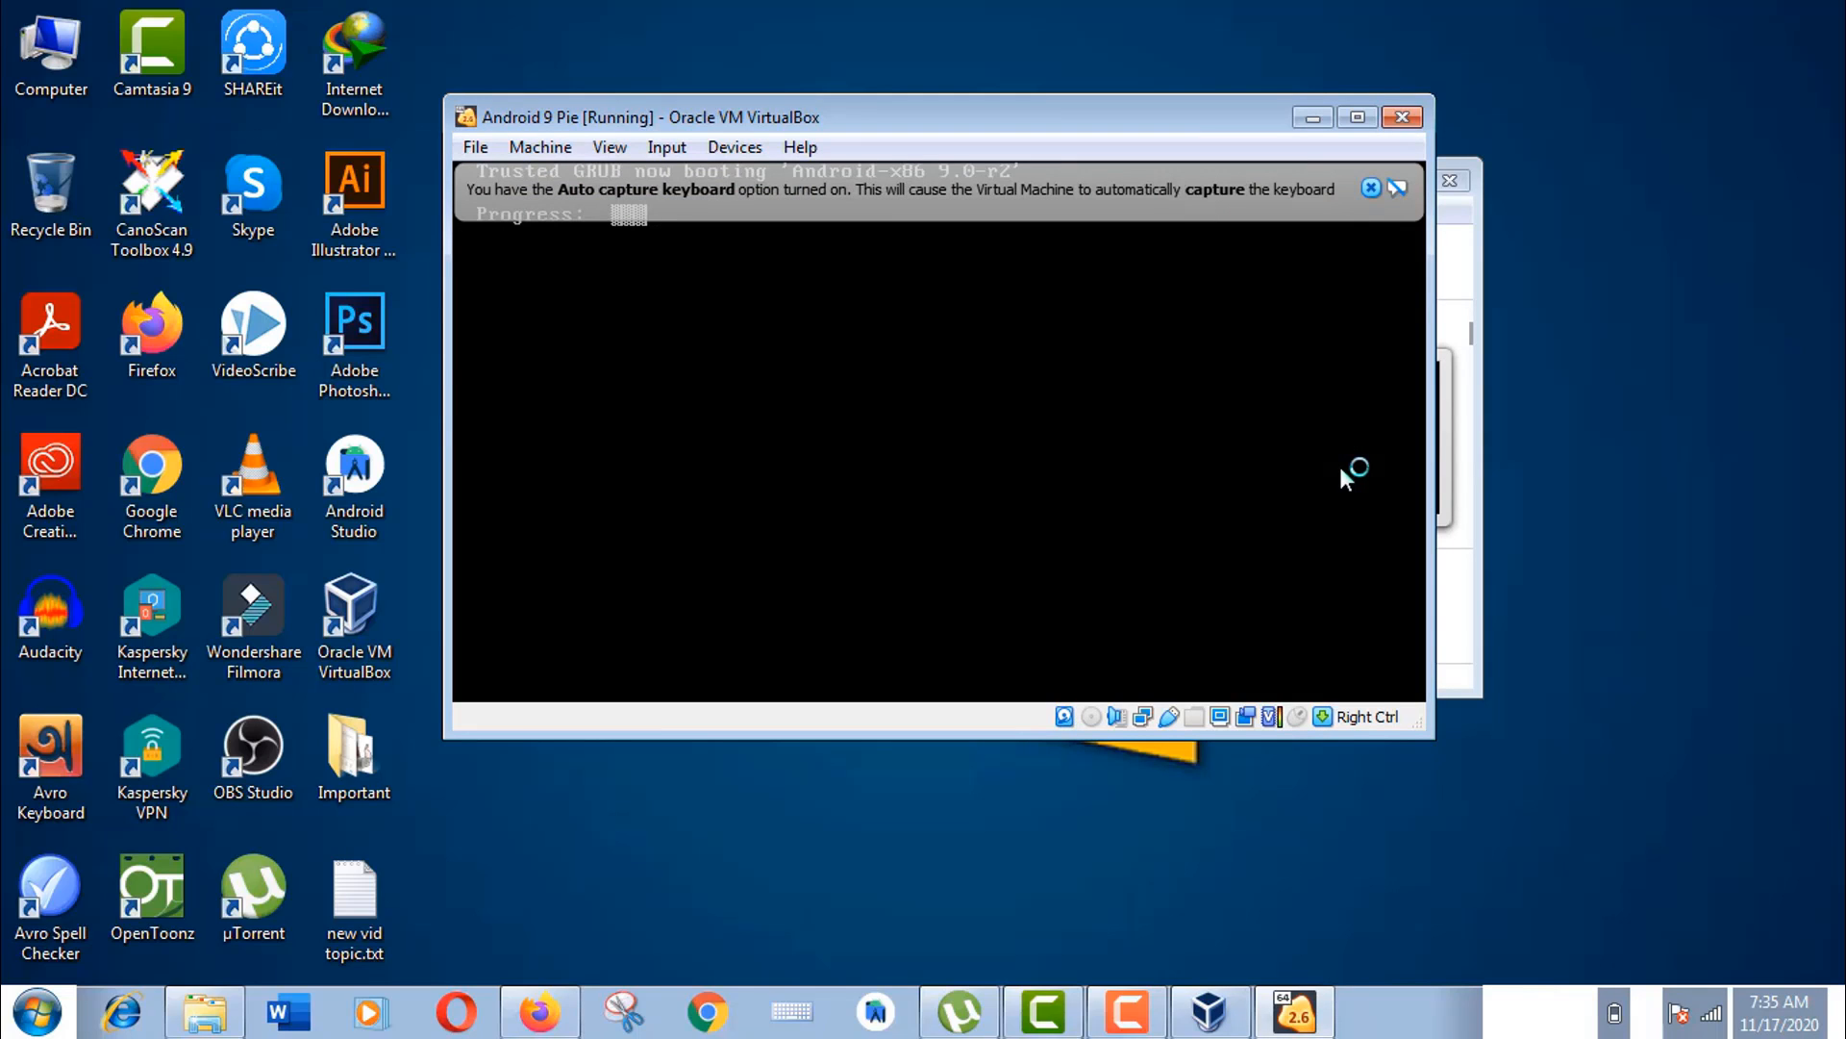
pyautogui.click(1371, 189)
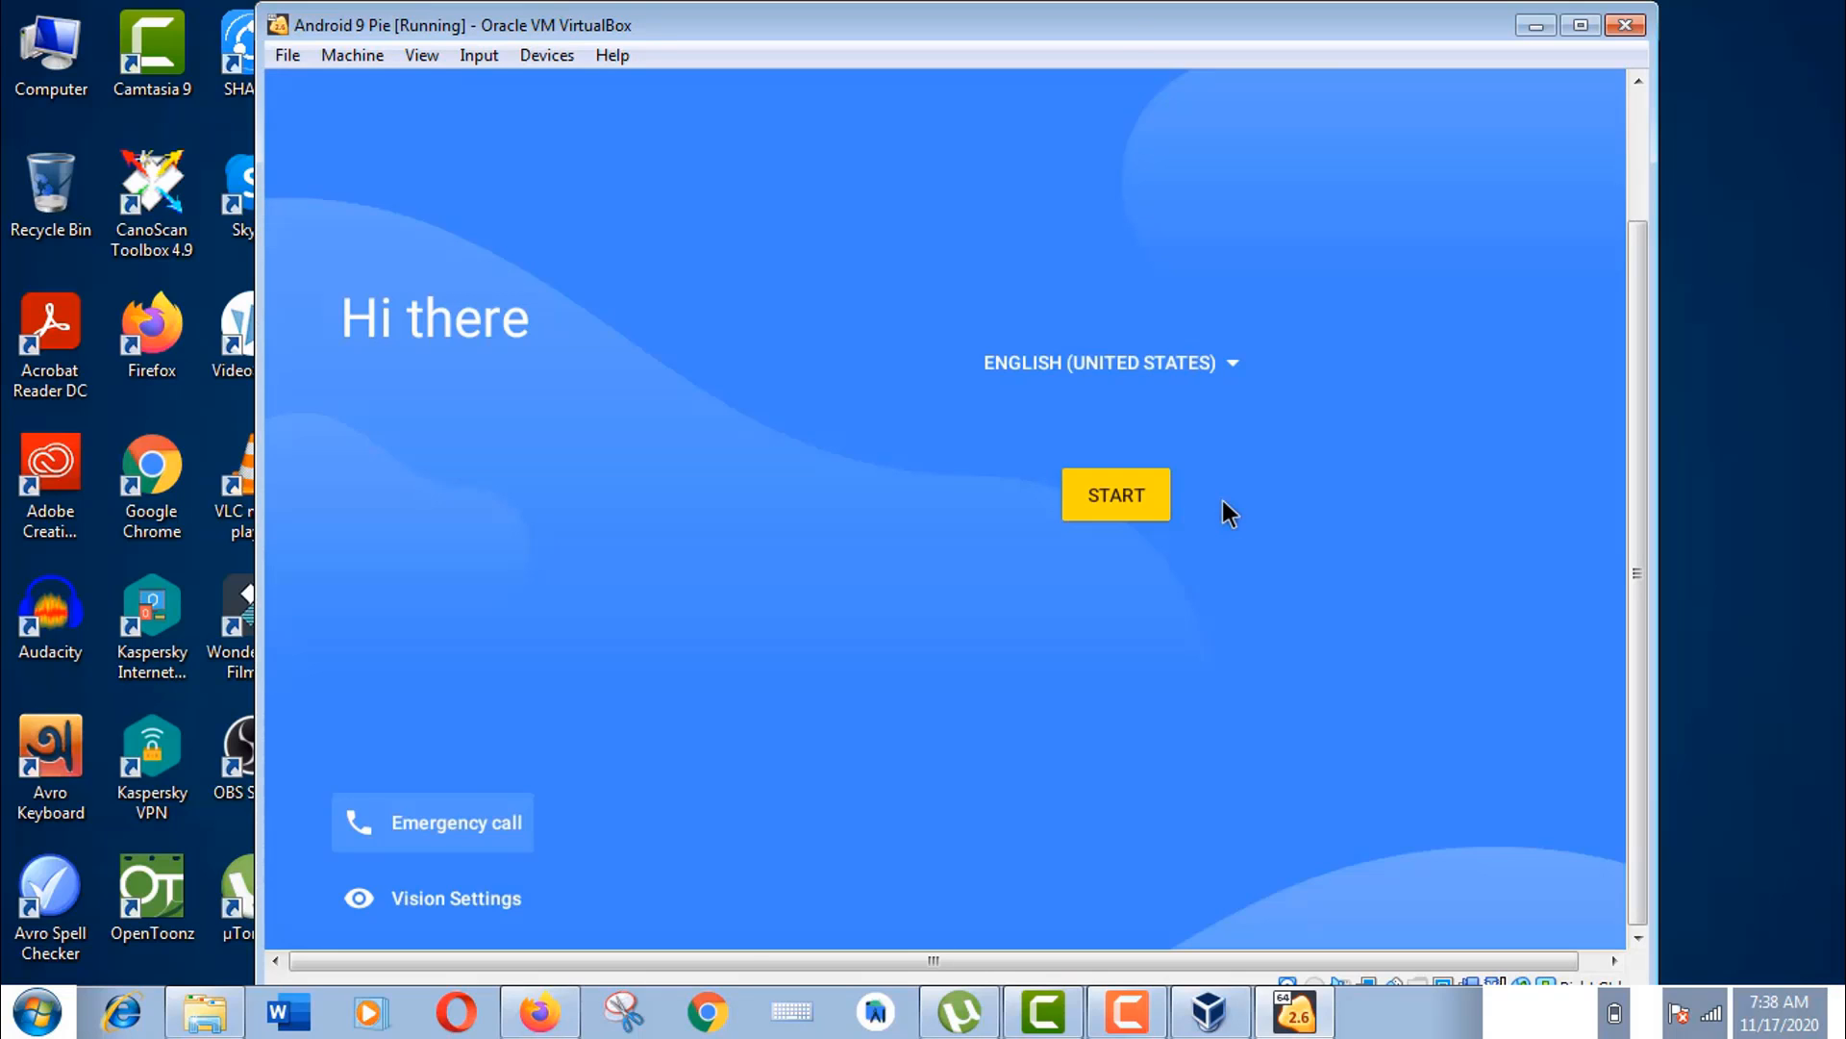
# - Start Android setup, skip Wi-Fi and accept the date and time
pyautogui.click(1105, 503)
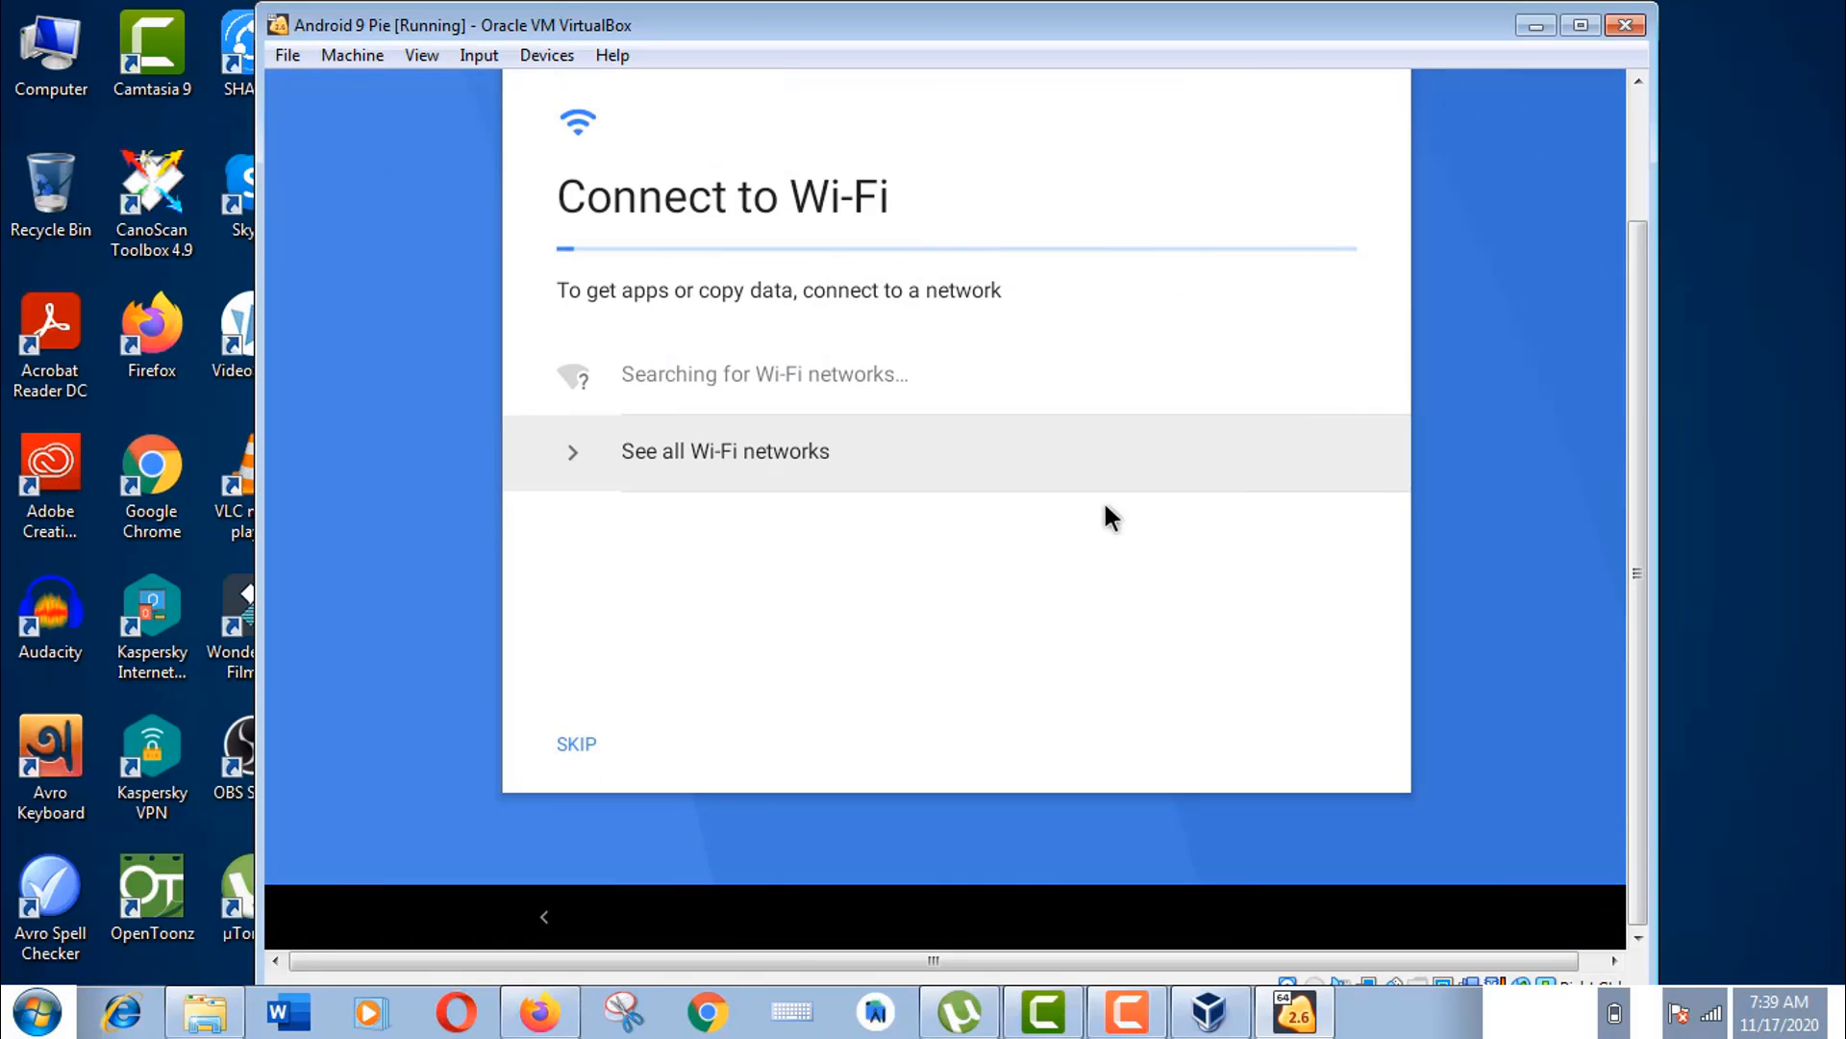
pyautogui.click(578, 745)
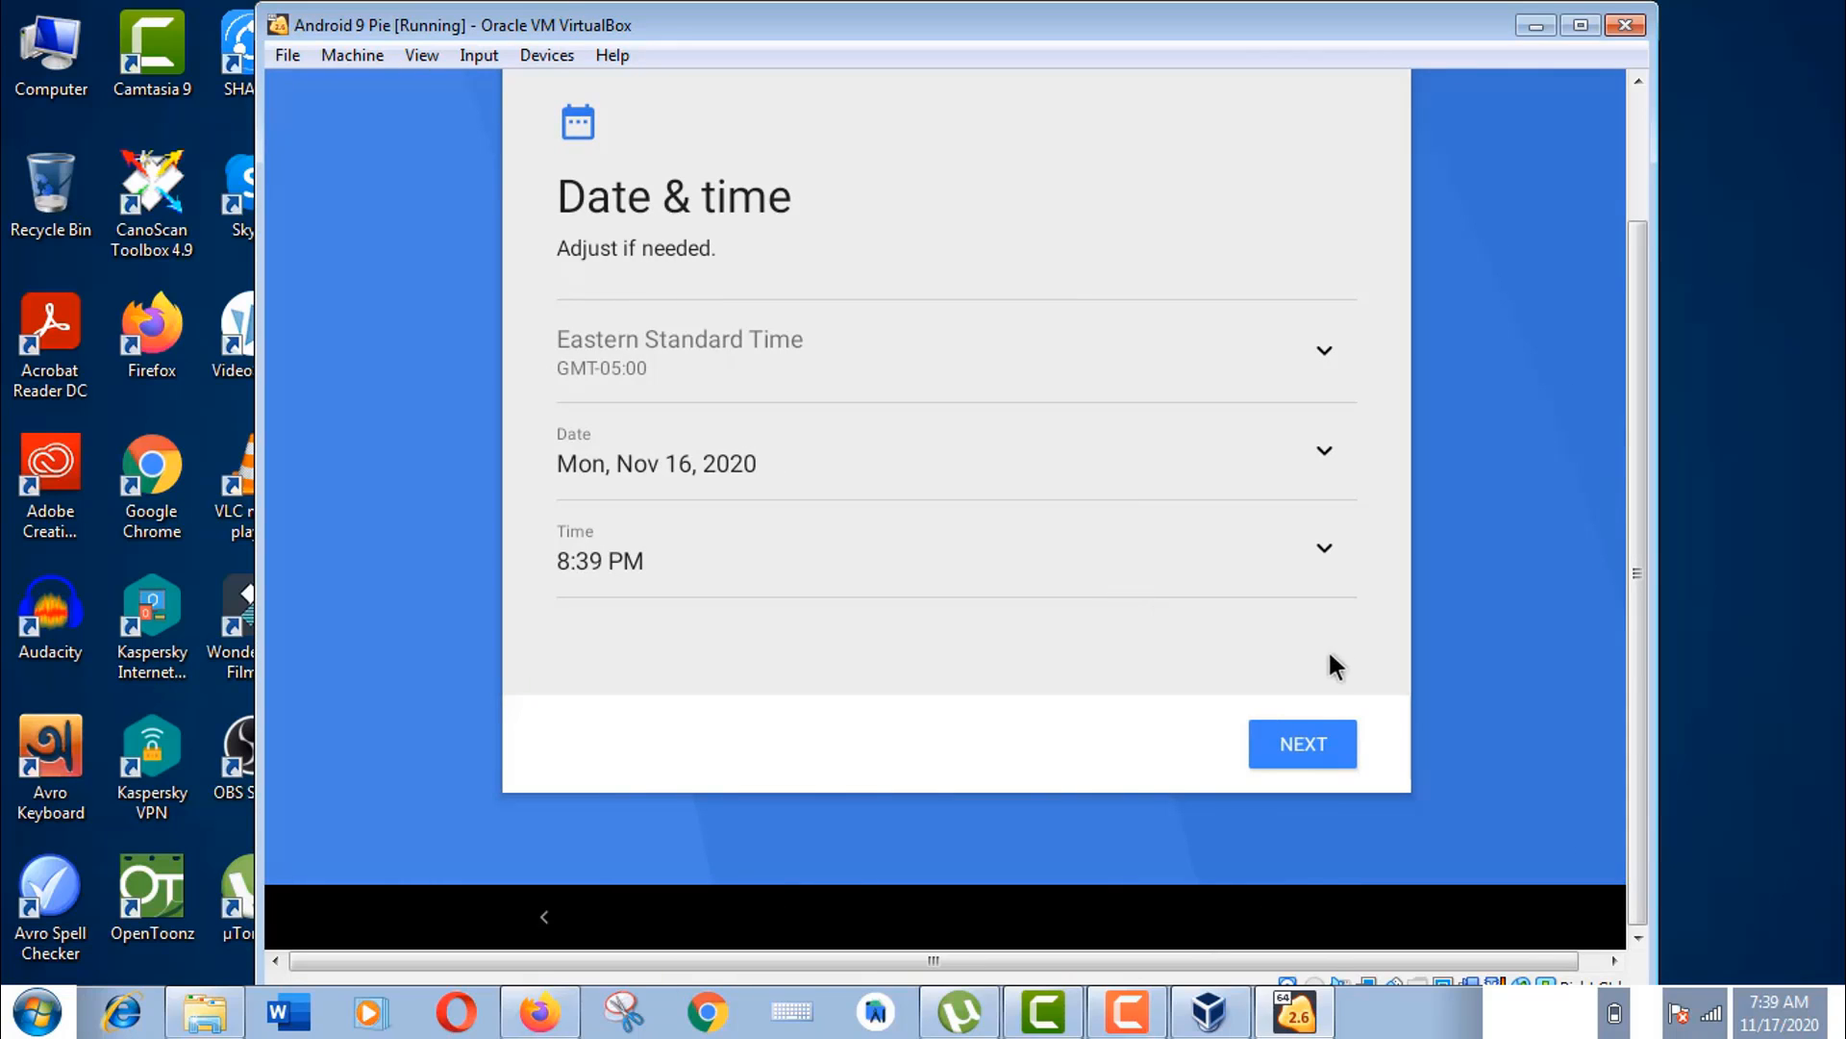
pyautogui.click(1301, 750)
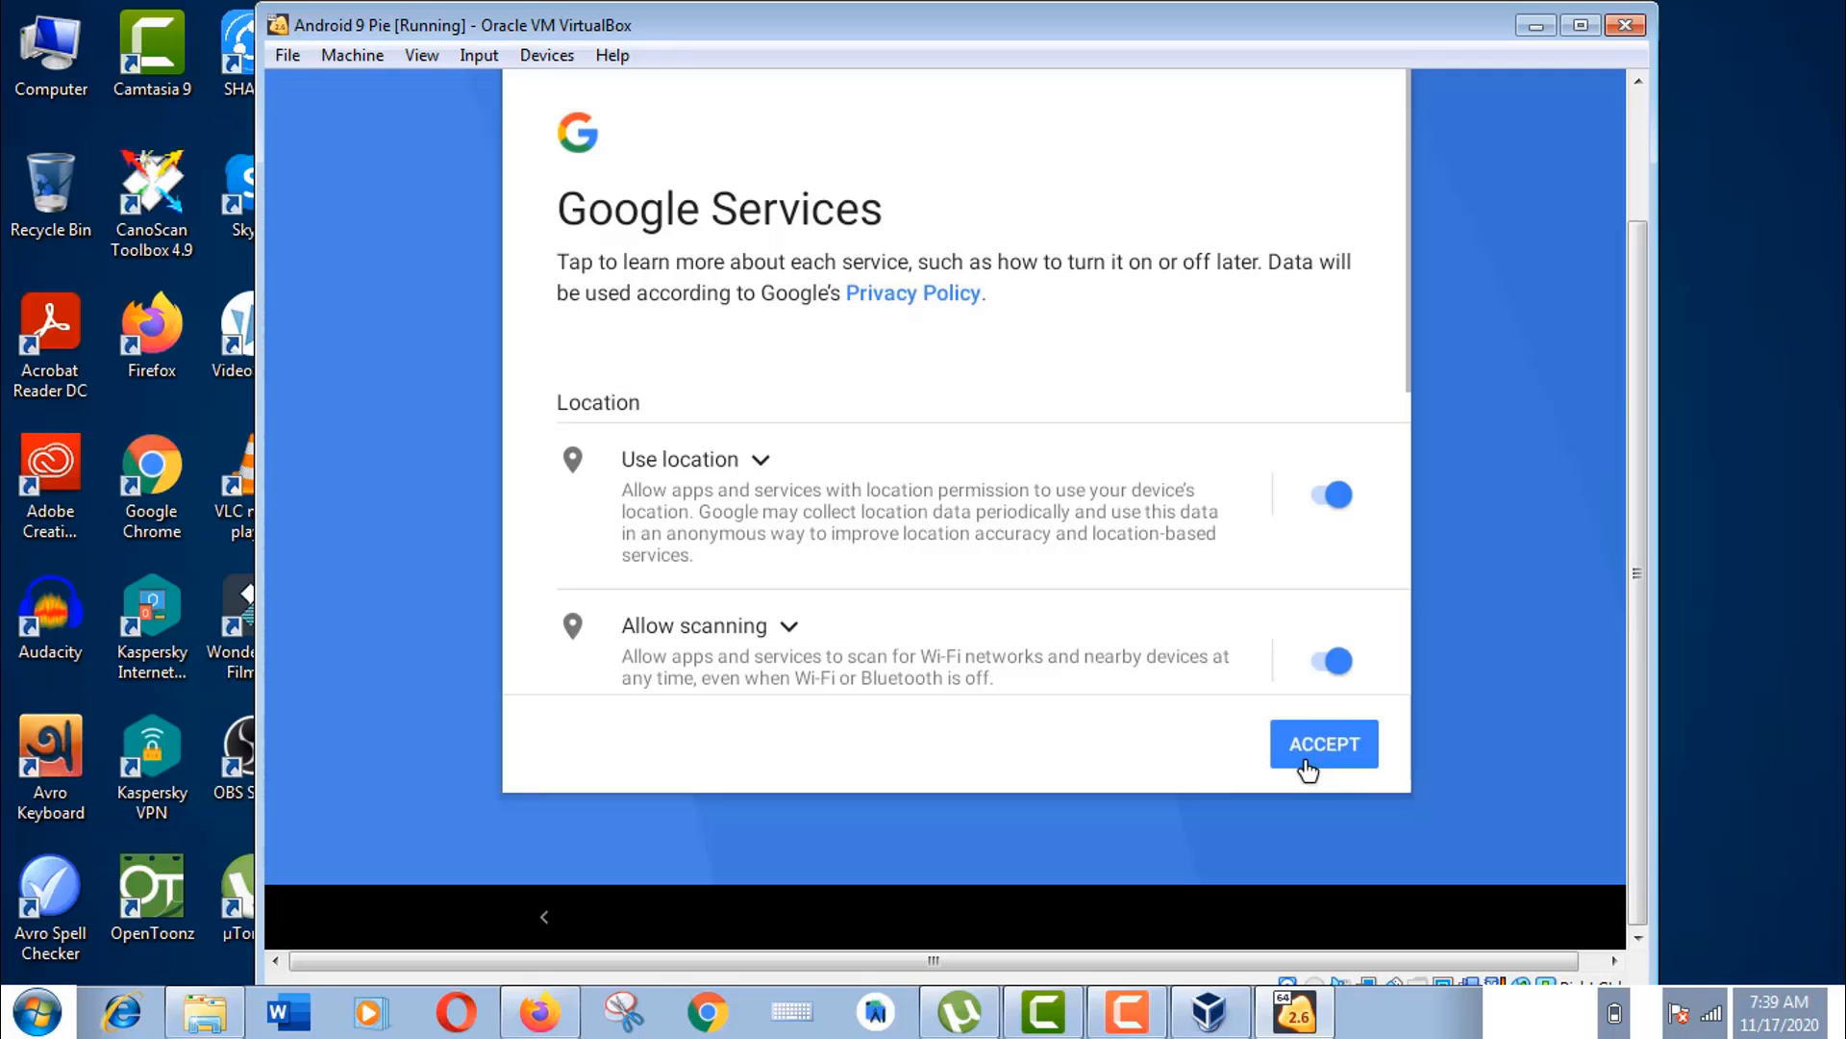
# - Turn off location, scanning and diagnostic data in Google services and accept
pyautogui.click(1335, 495)
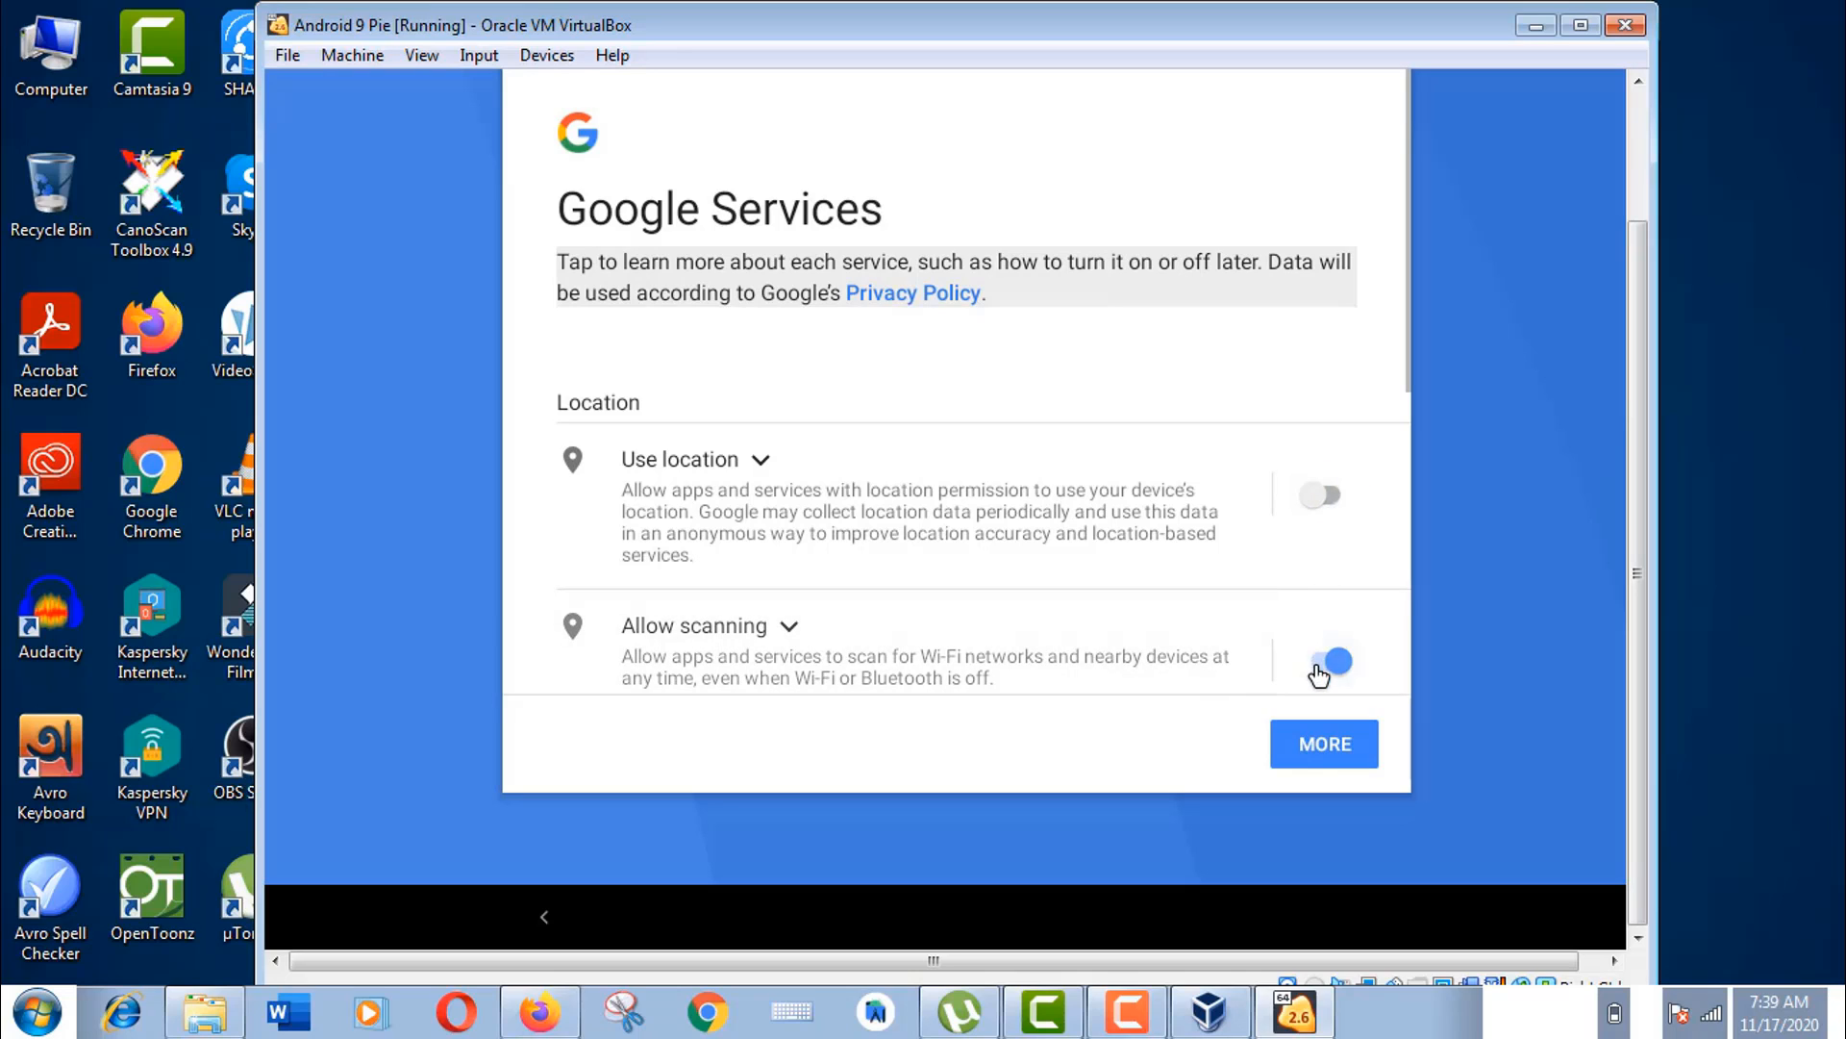
pyautogui.click(1327, 662)
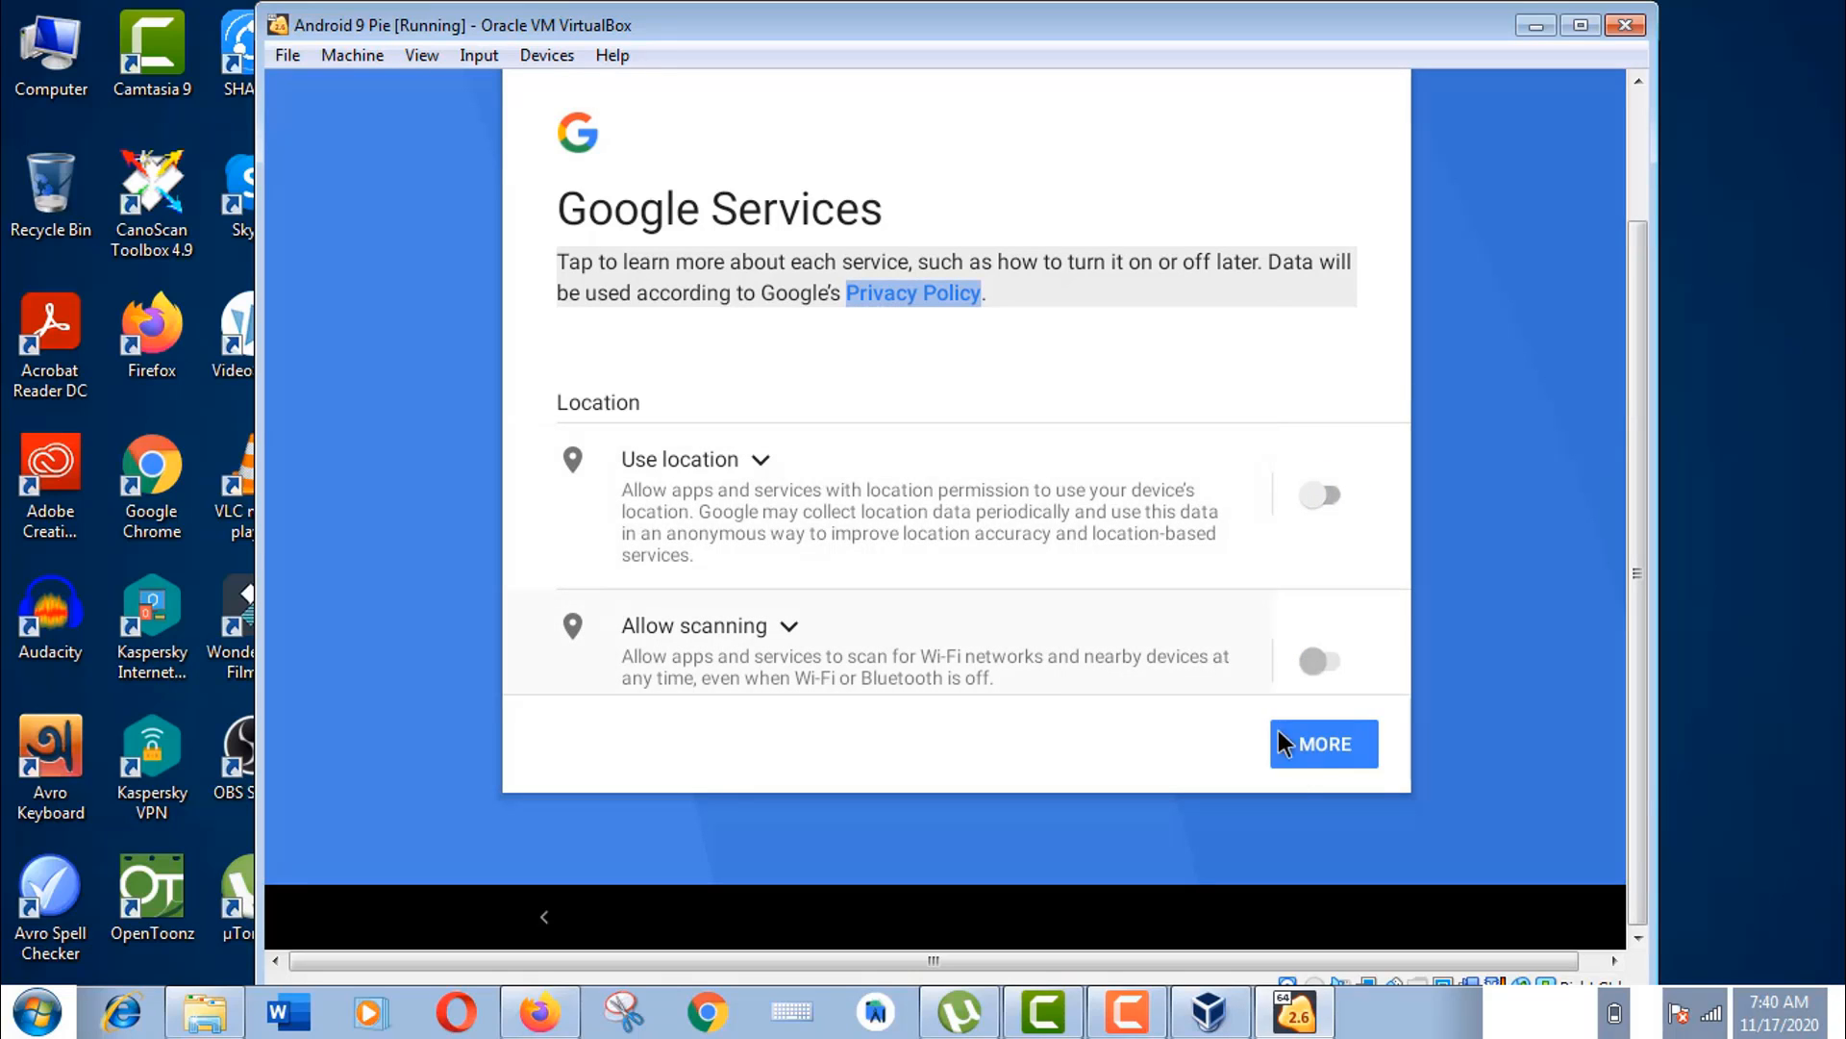
pyautogui.click(1324, 744)
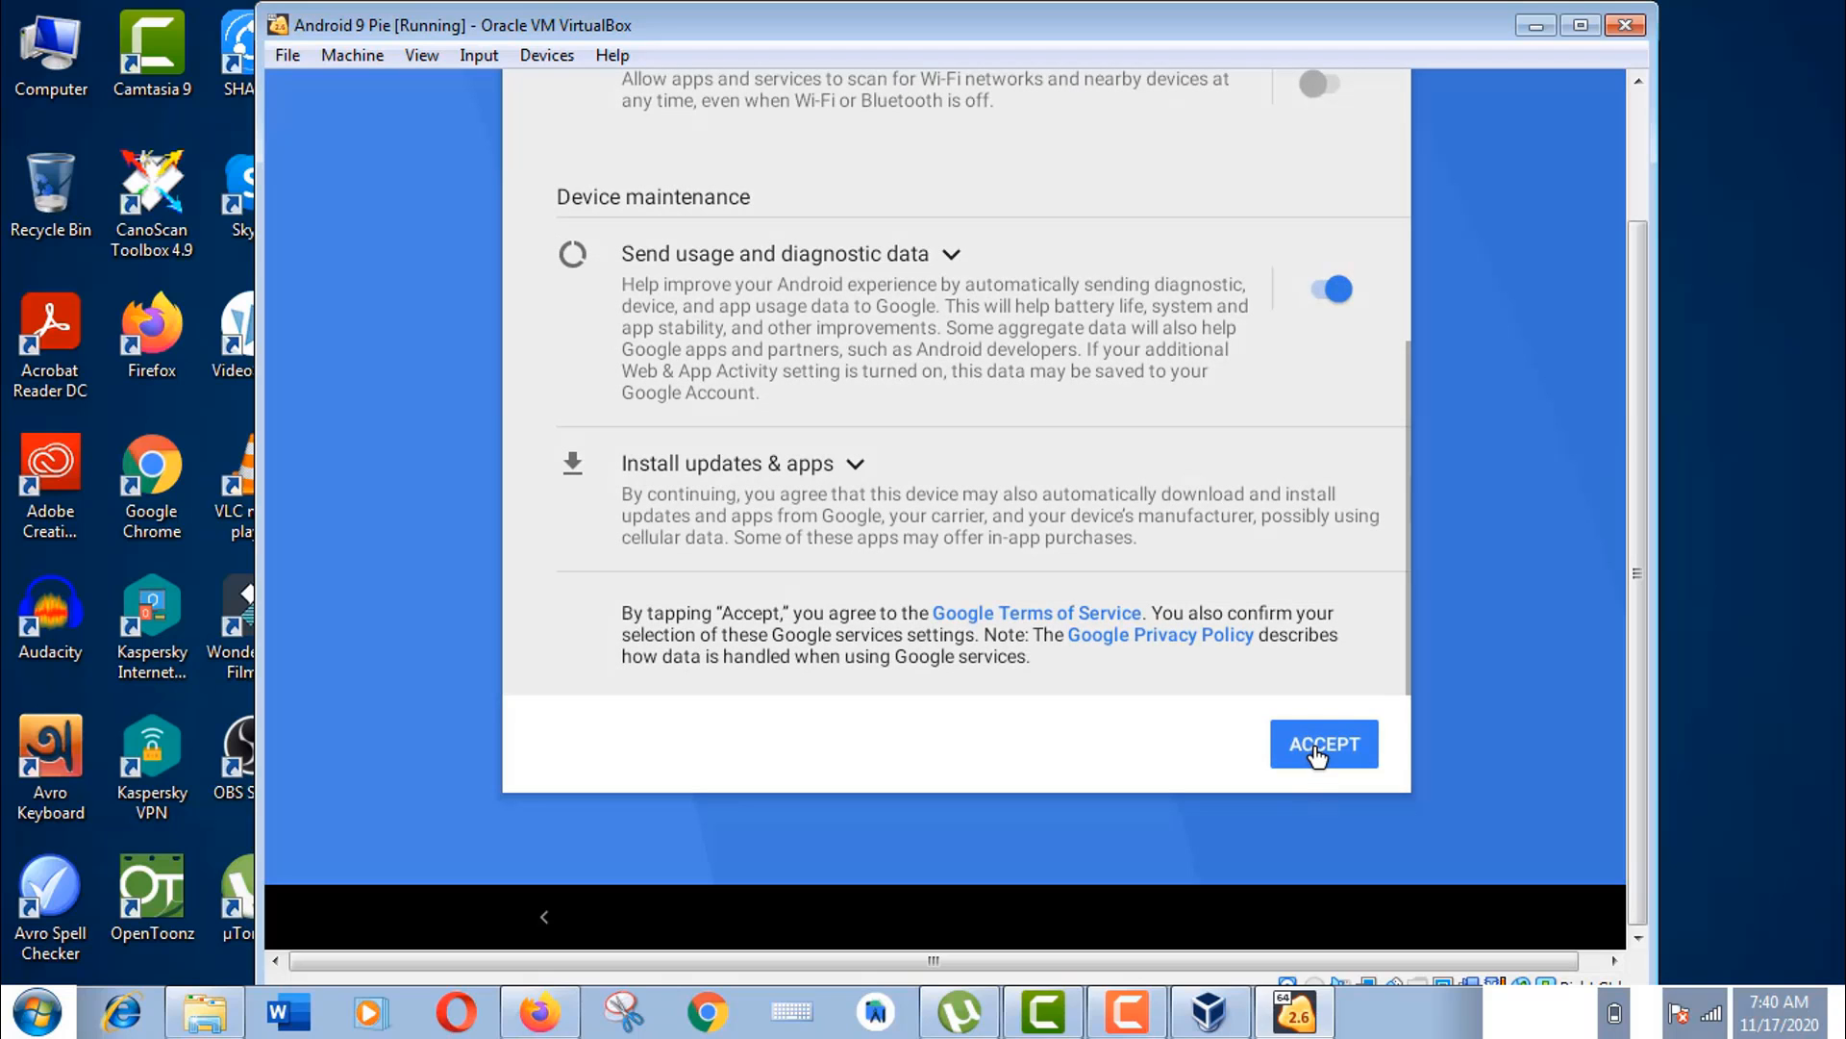
pyautogui.click(1337, 289)
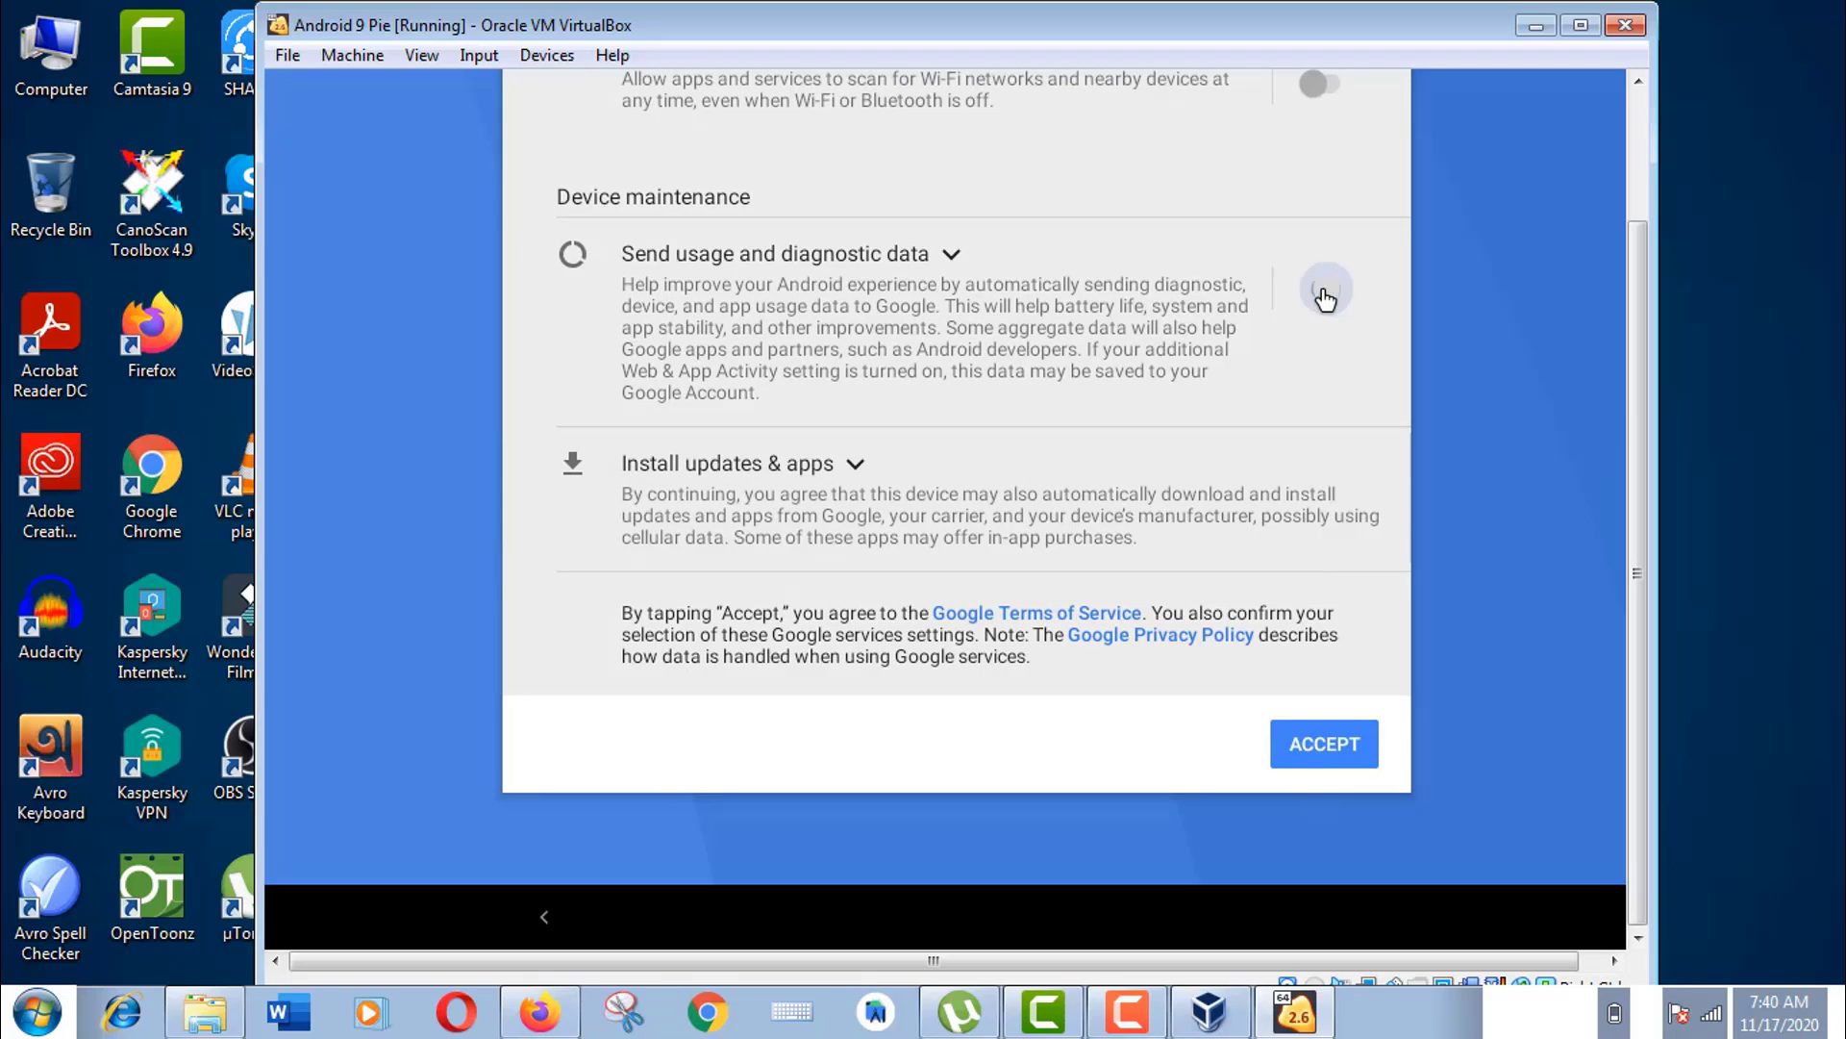
pyautogui.click(1317, 746)
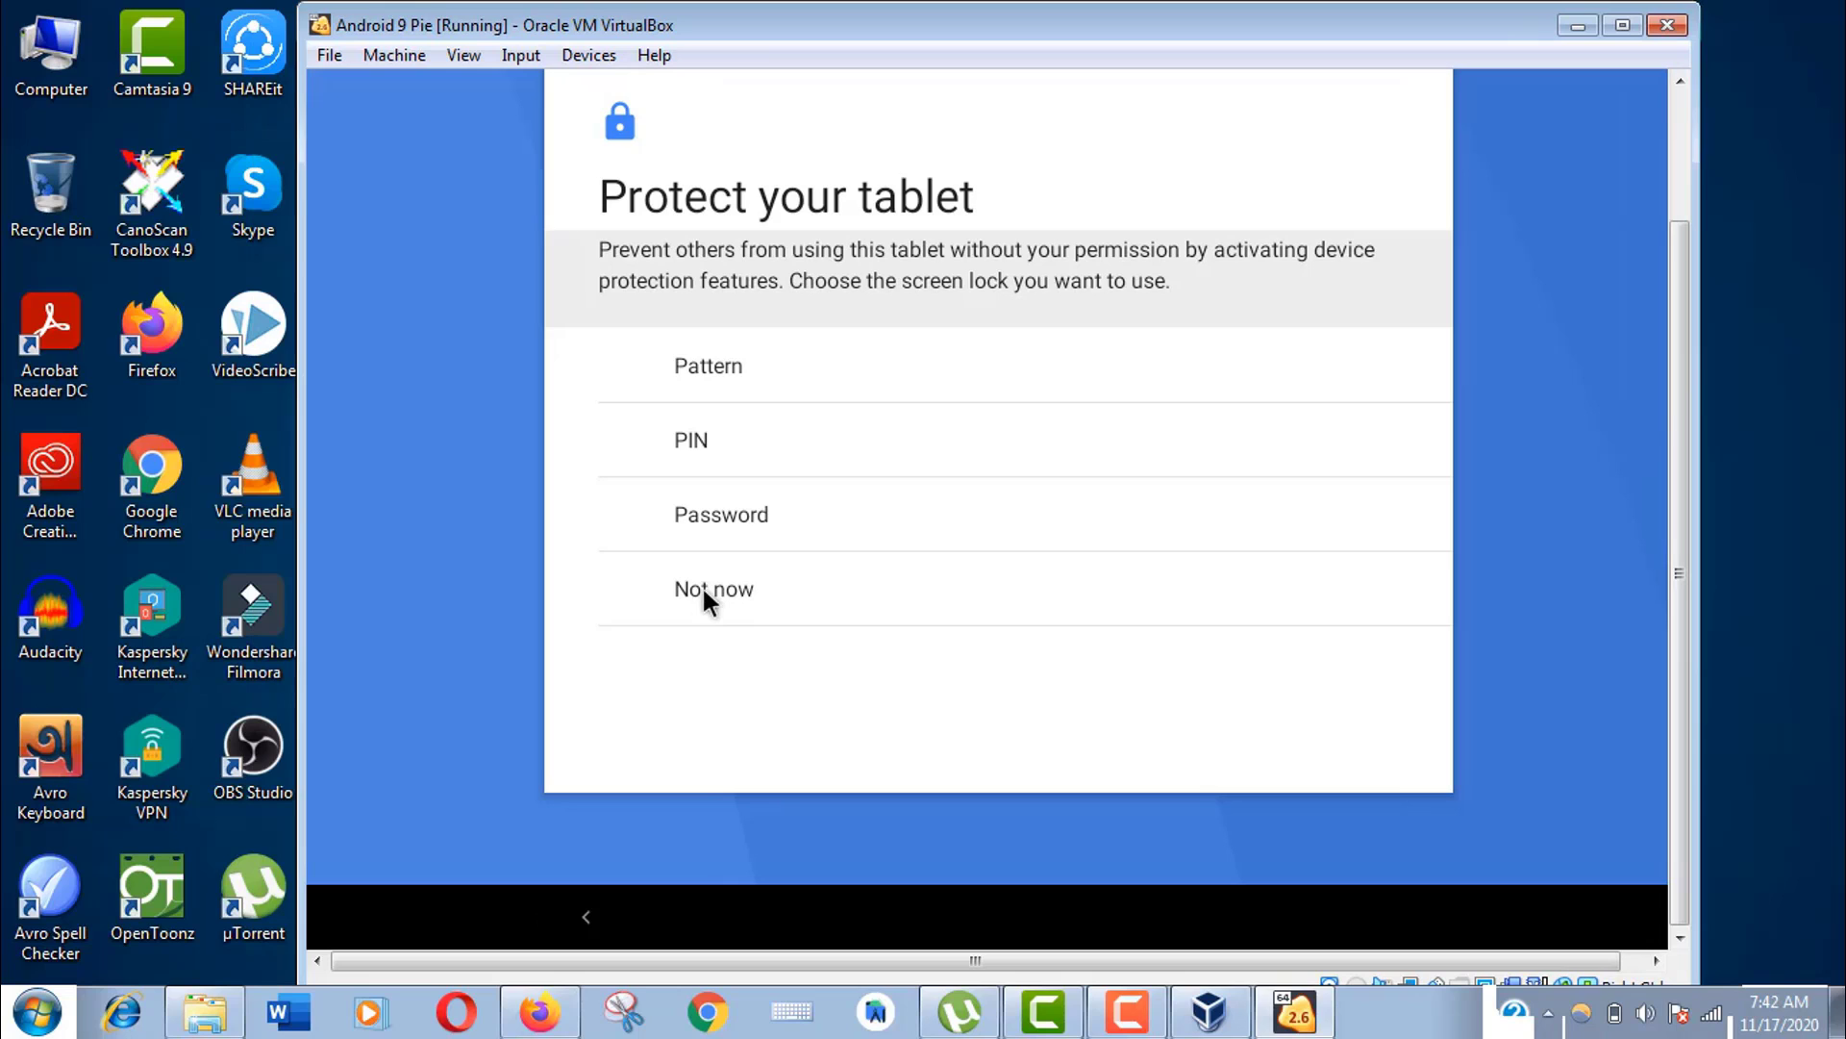
# - Skip setting a screen lock with Not now and Skip anyway
pyautogui.click(703, 586)
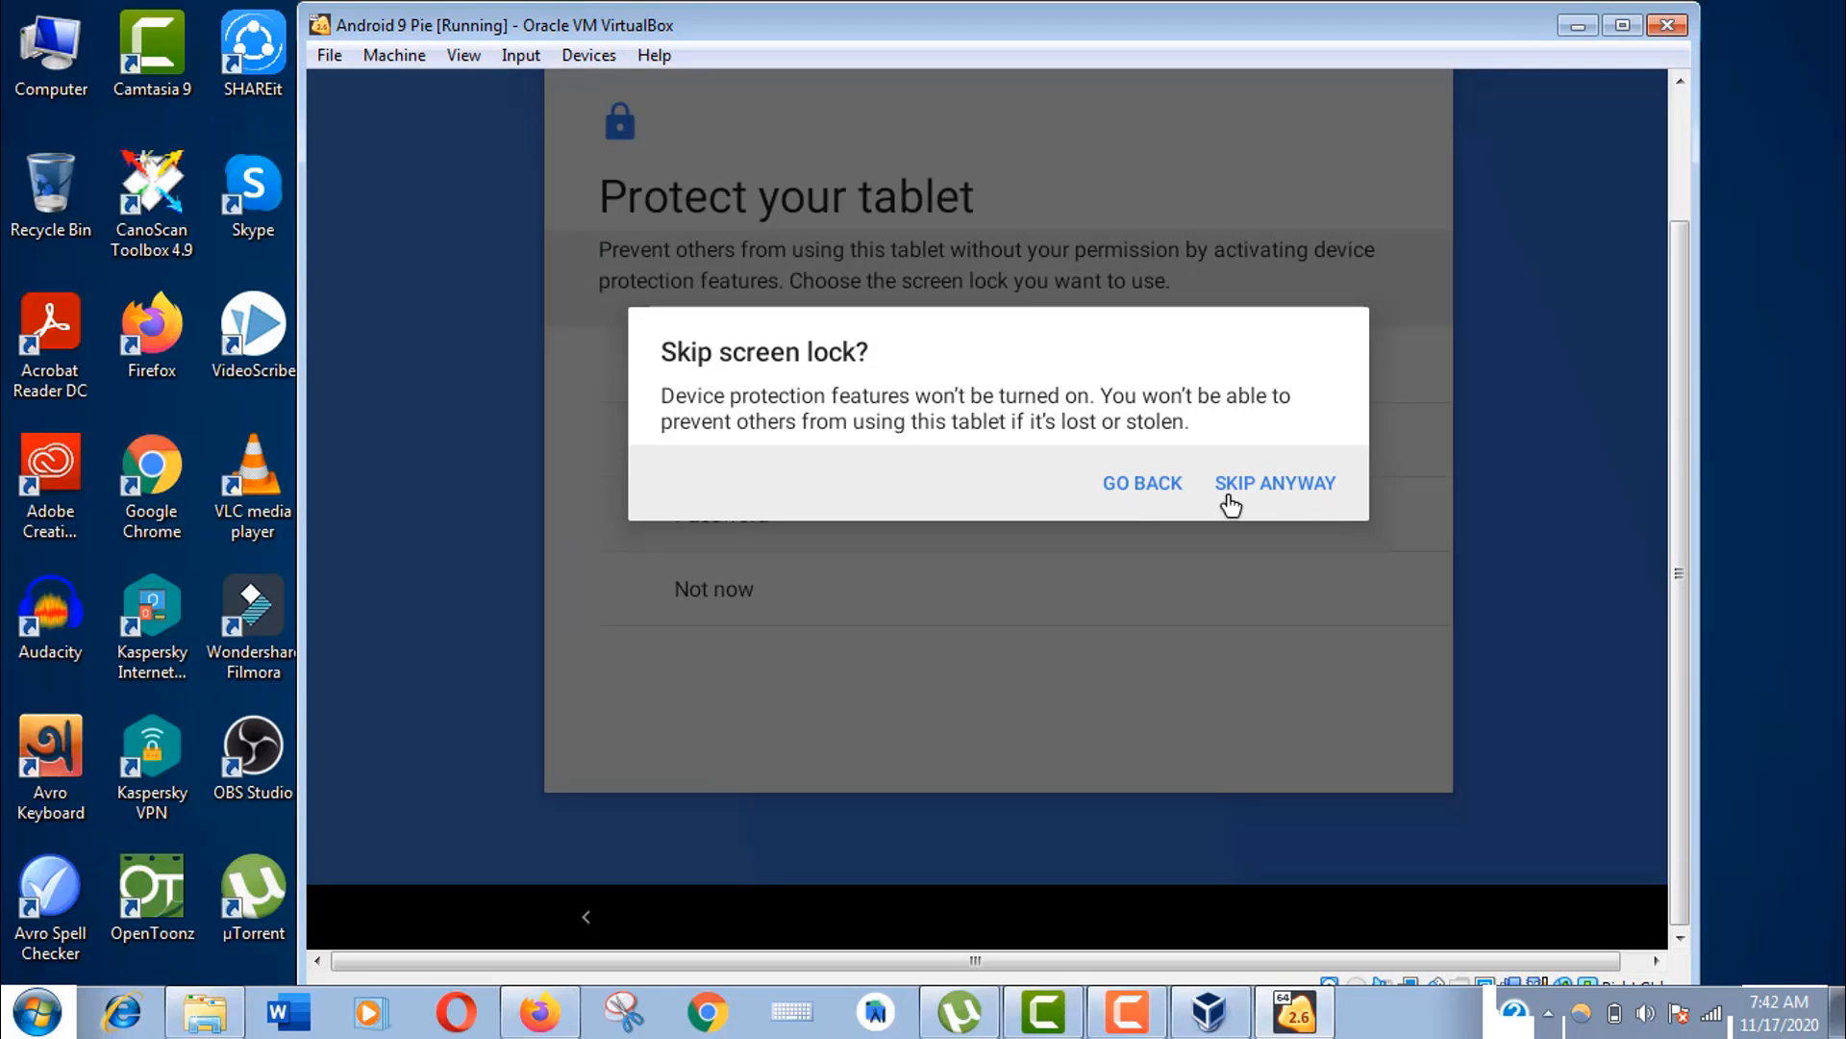
pyautogui.click(1275, 483)
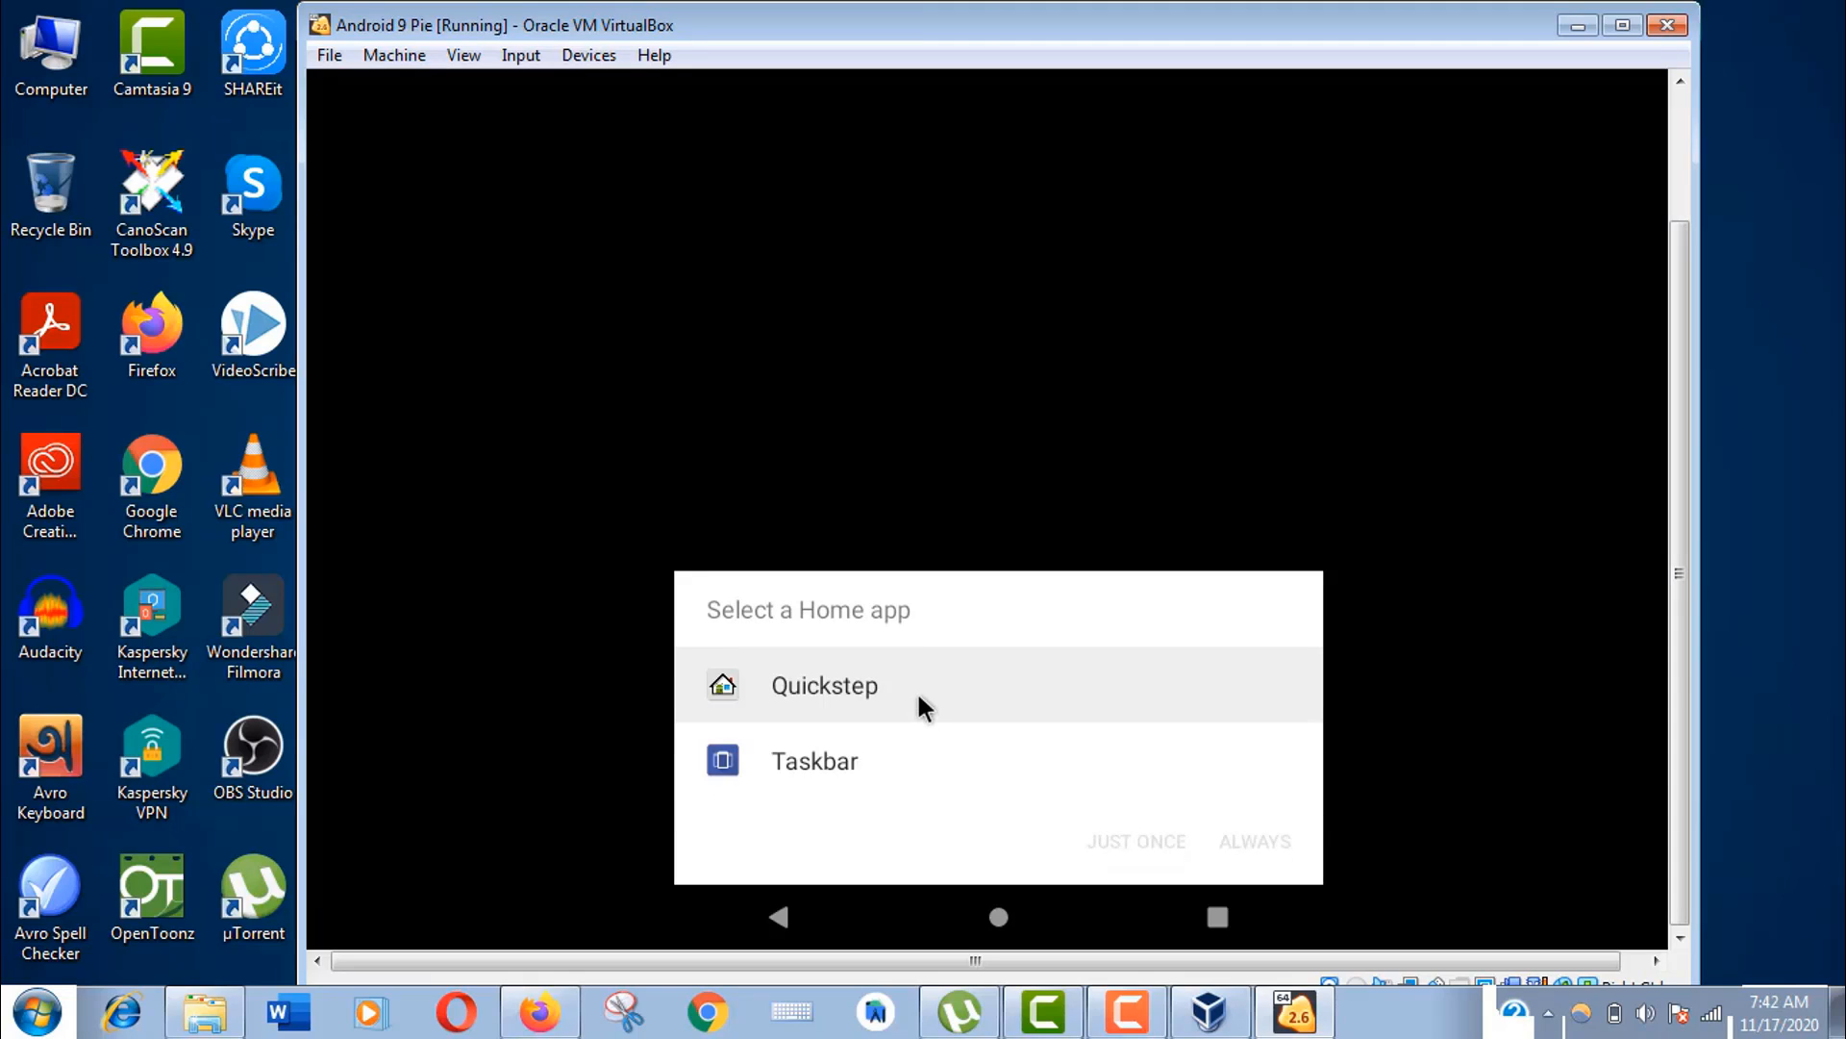
# - Make Quickstep the permanent home app and connect to the VirtWifi network
pyautogui.click(830, 685)
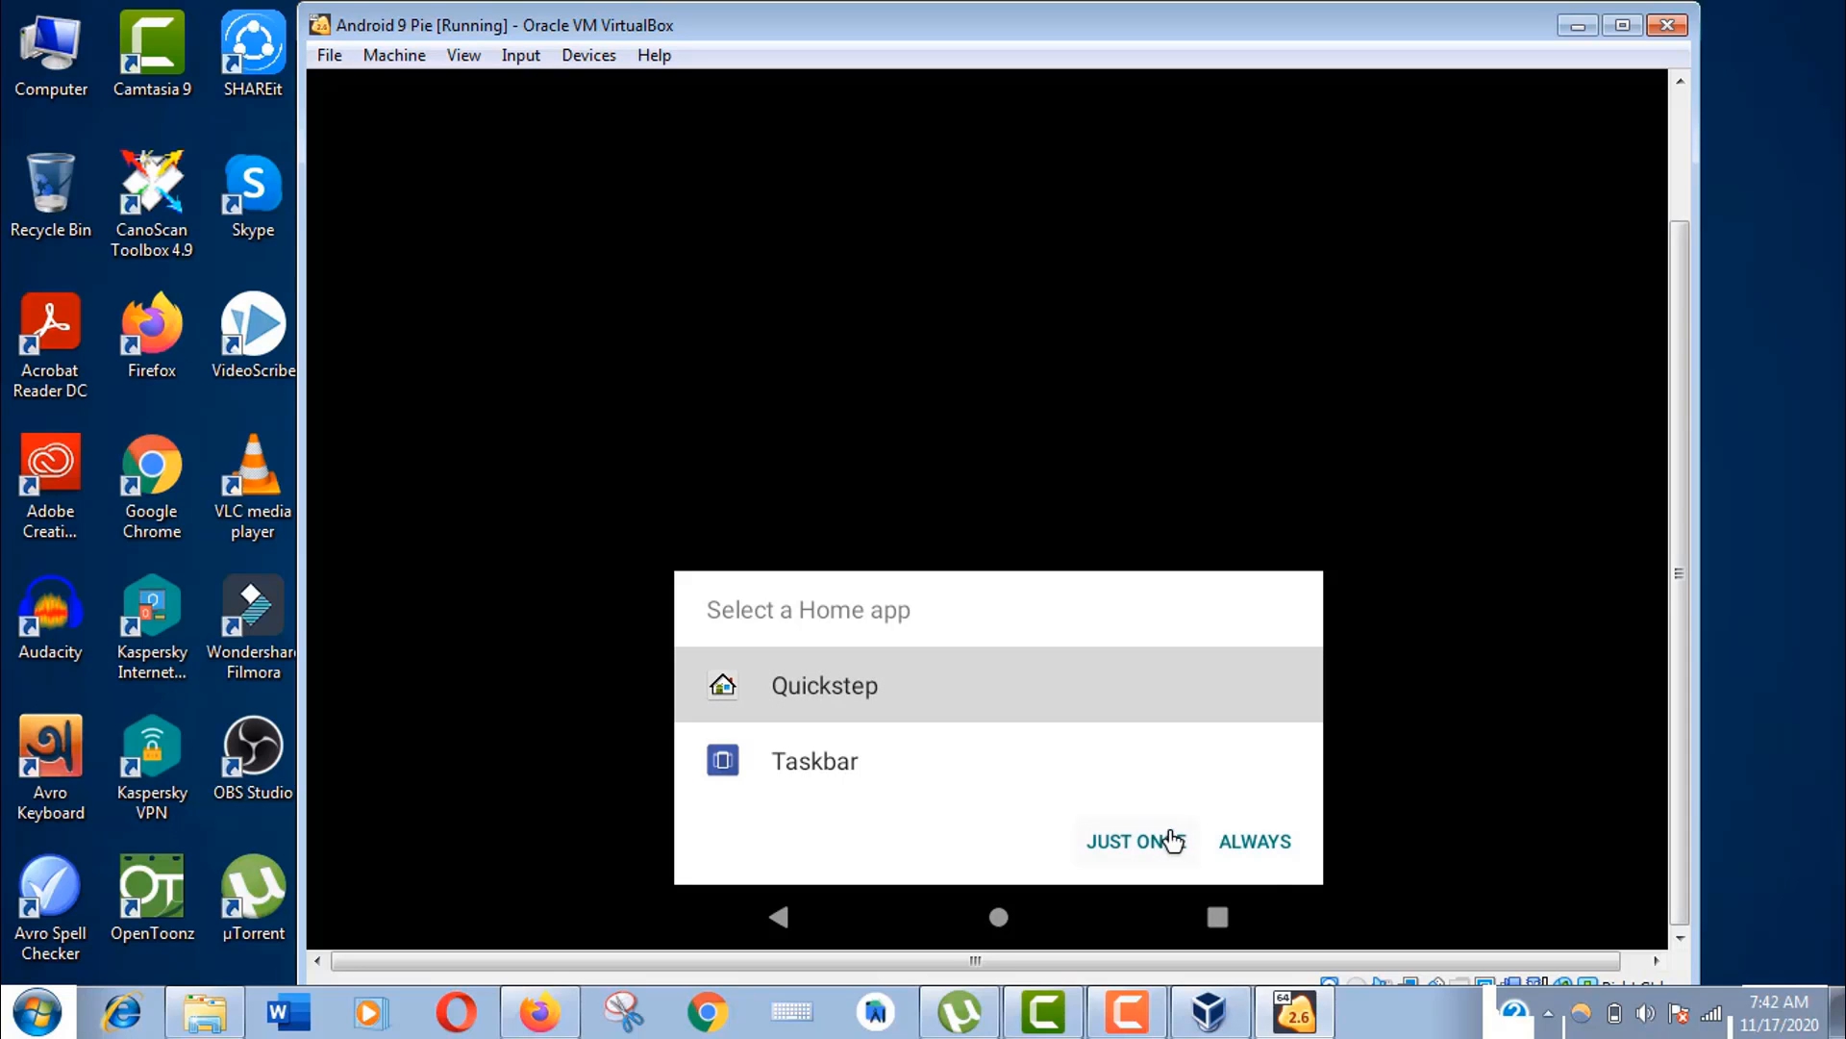
pyautogui.click(1256, 842)
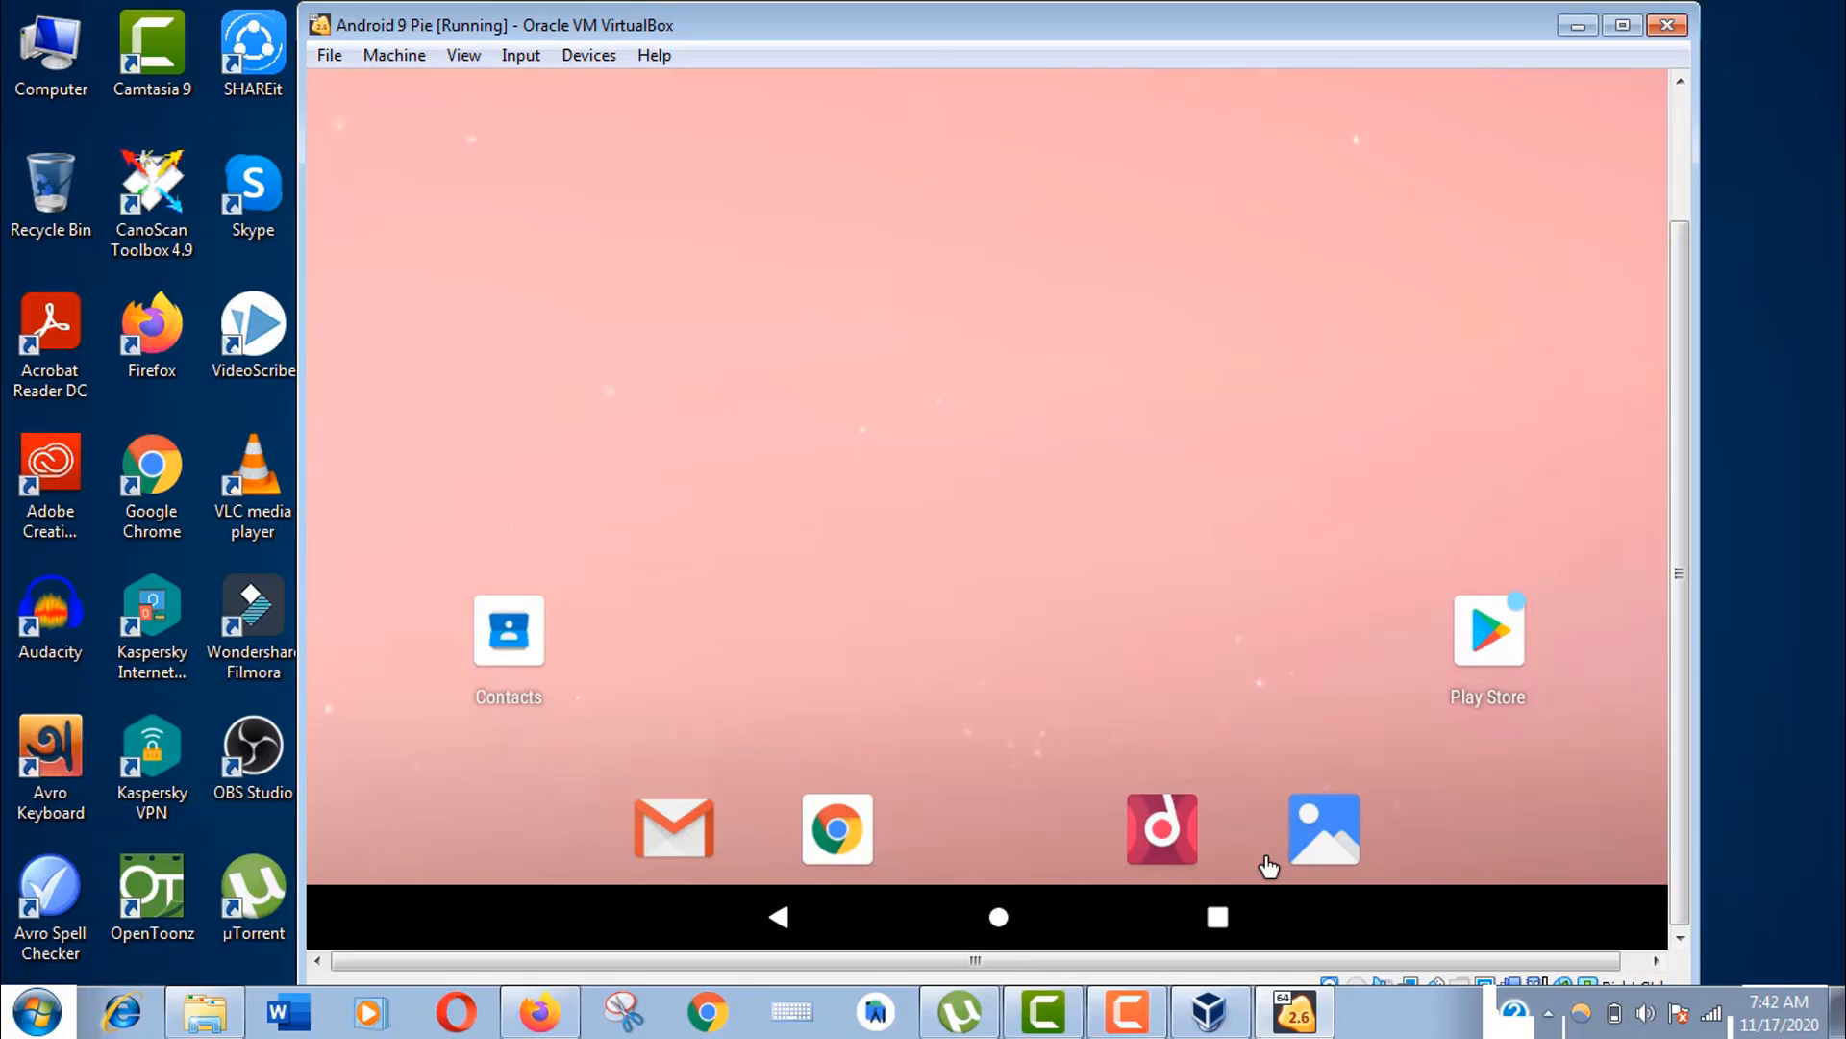
pyautogui.scroll(3, 1269, 866)
pyautogui.moveTo(1603, 72); pyautogui.dragTo(1597, 122)
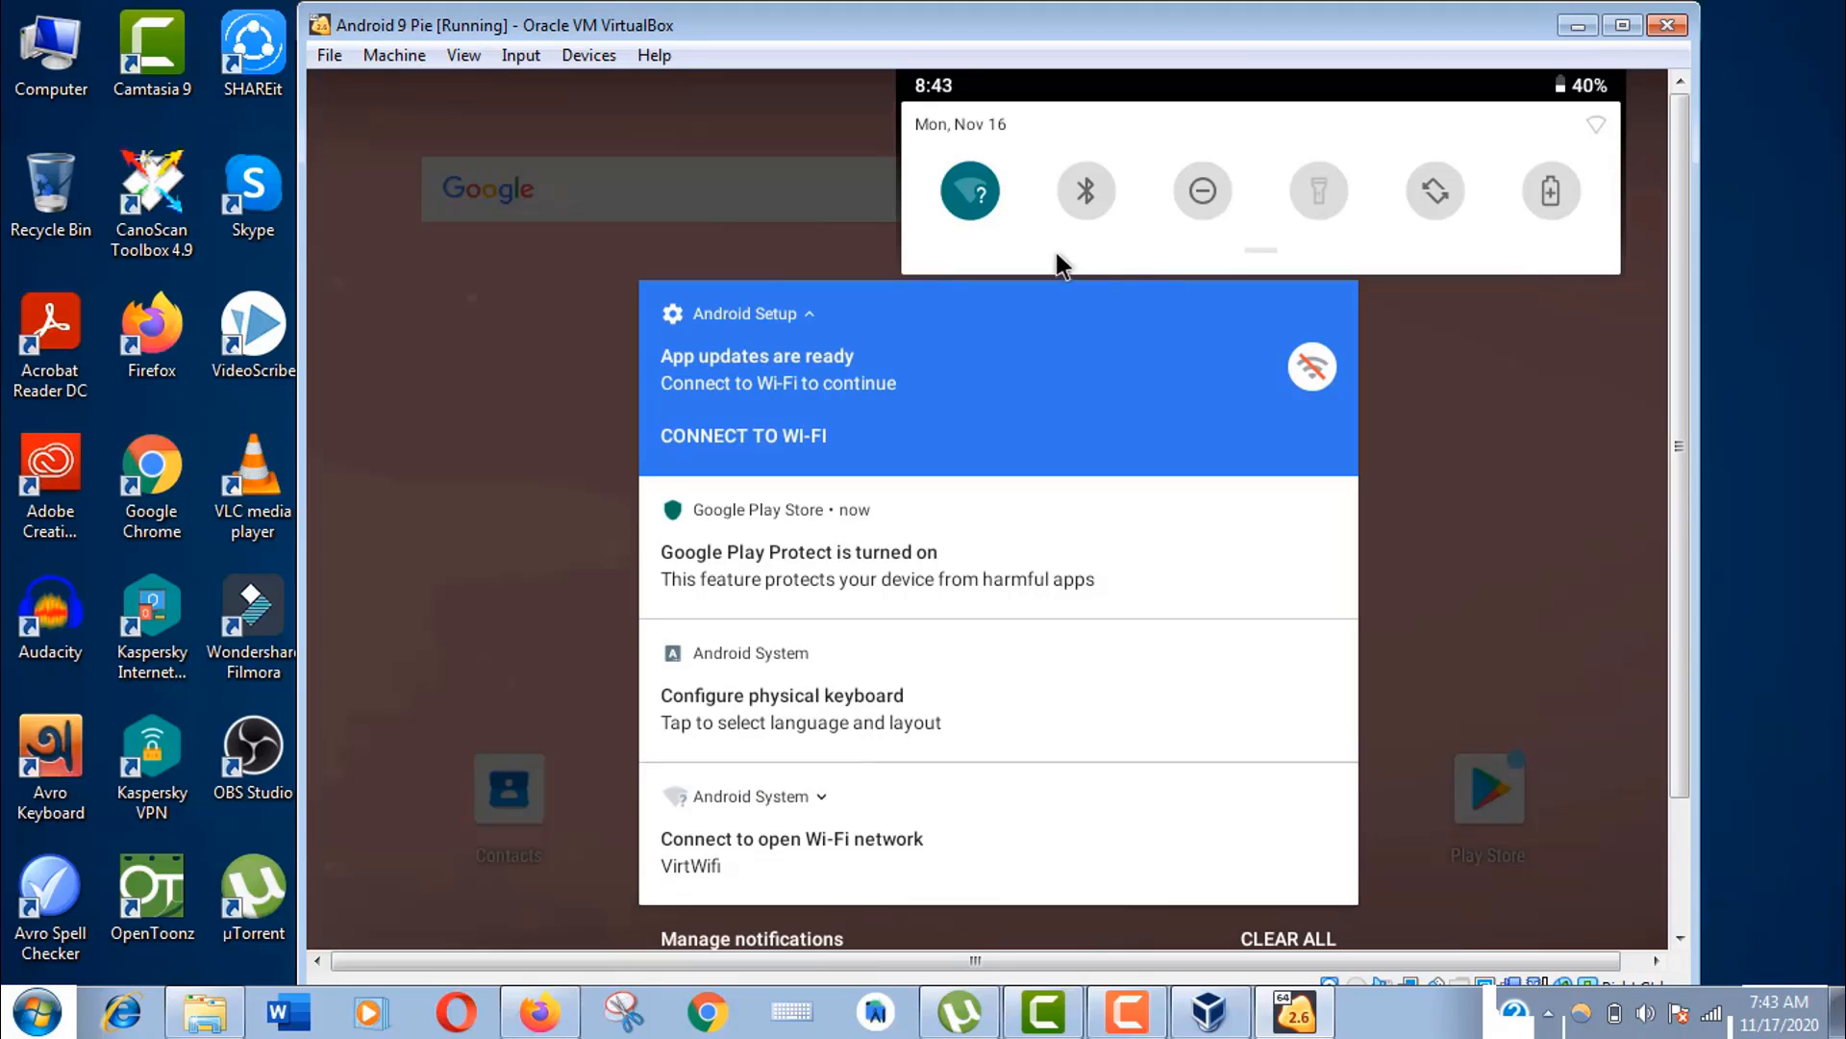
pyautogui.click(783, 860)
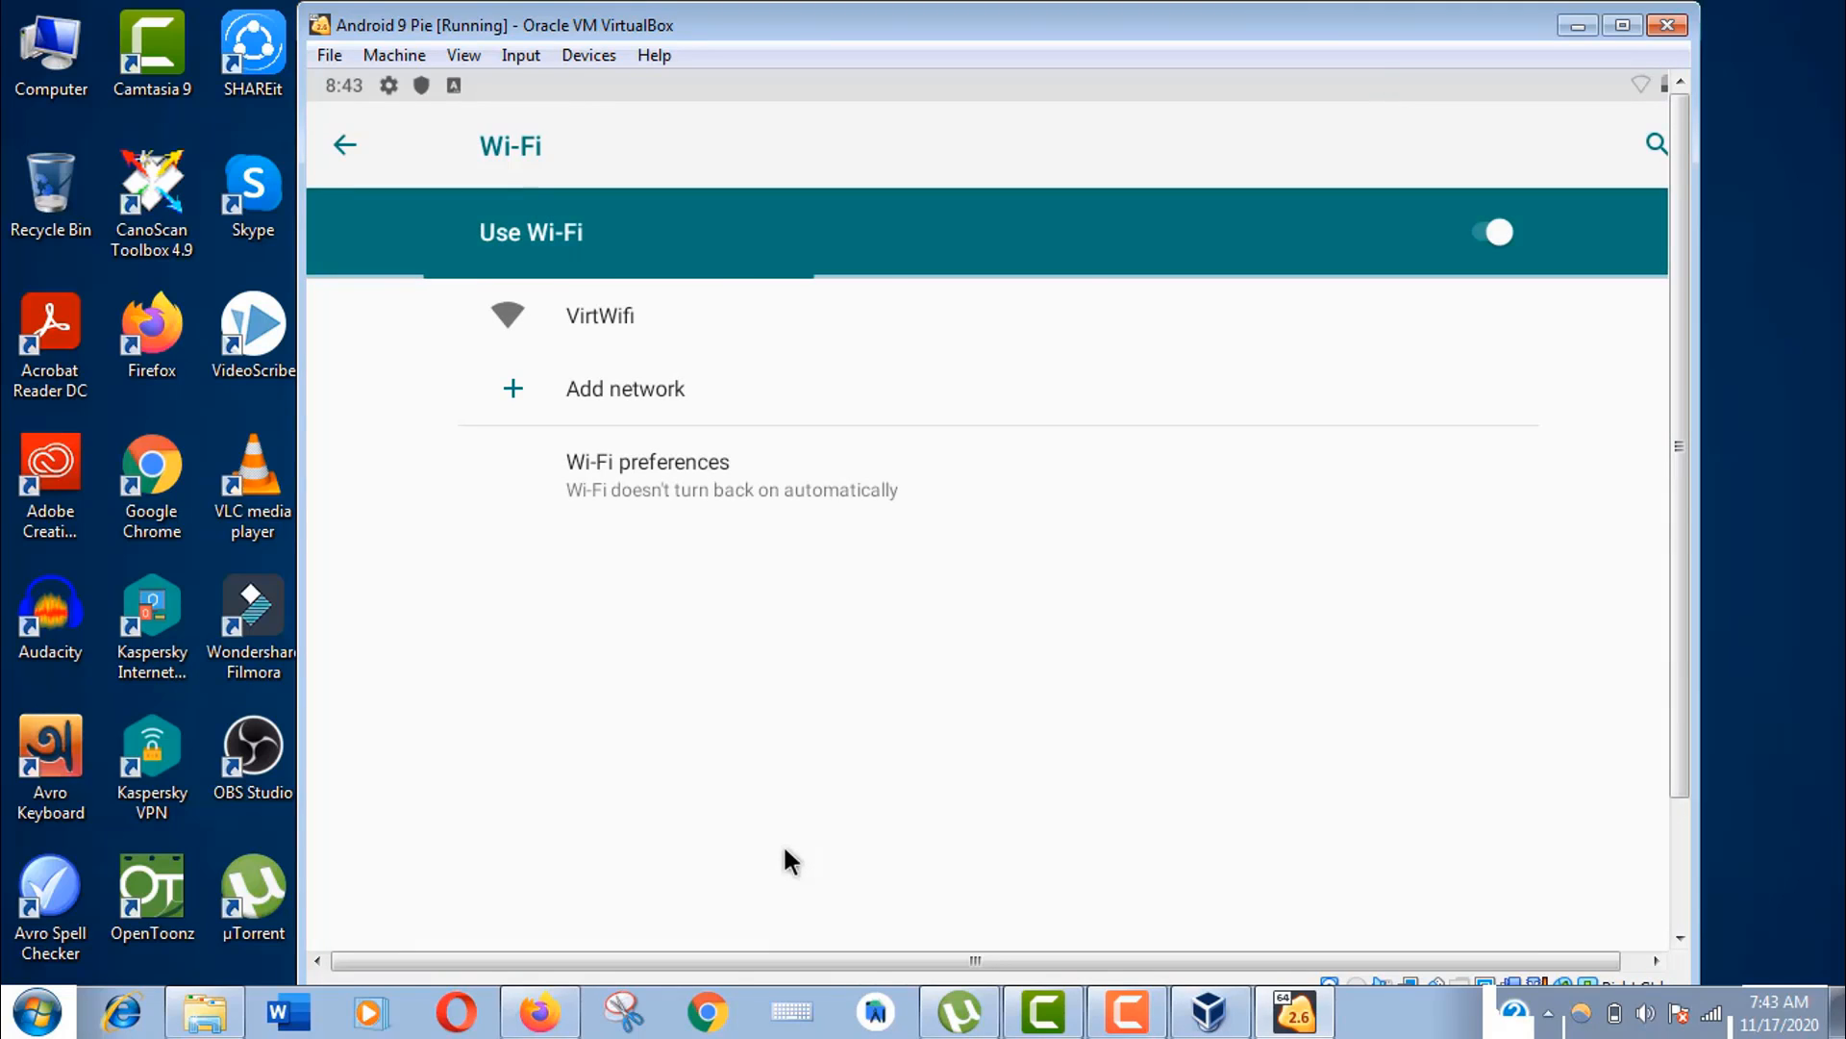
pyautogui.click(690, 330)
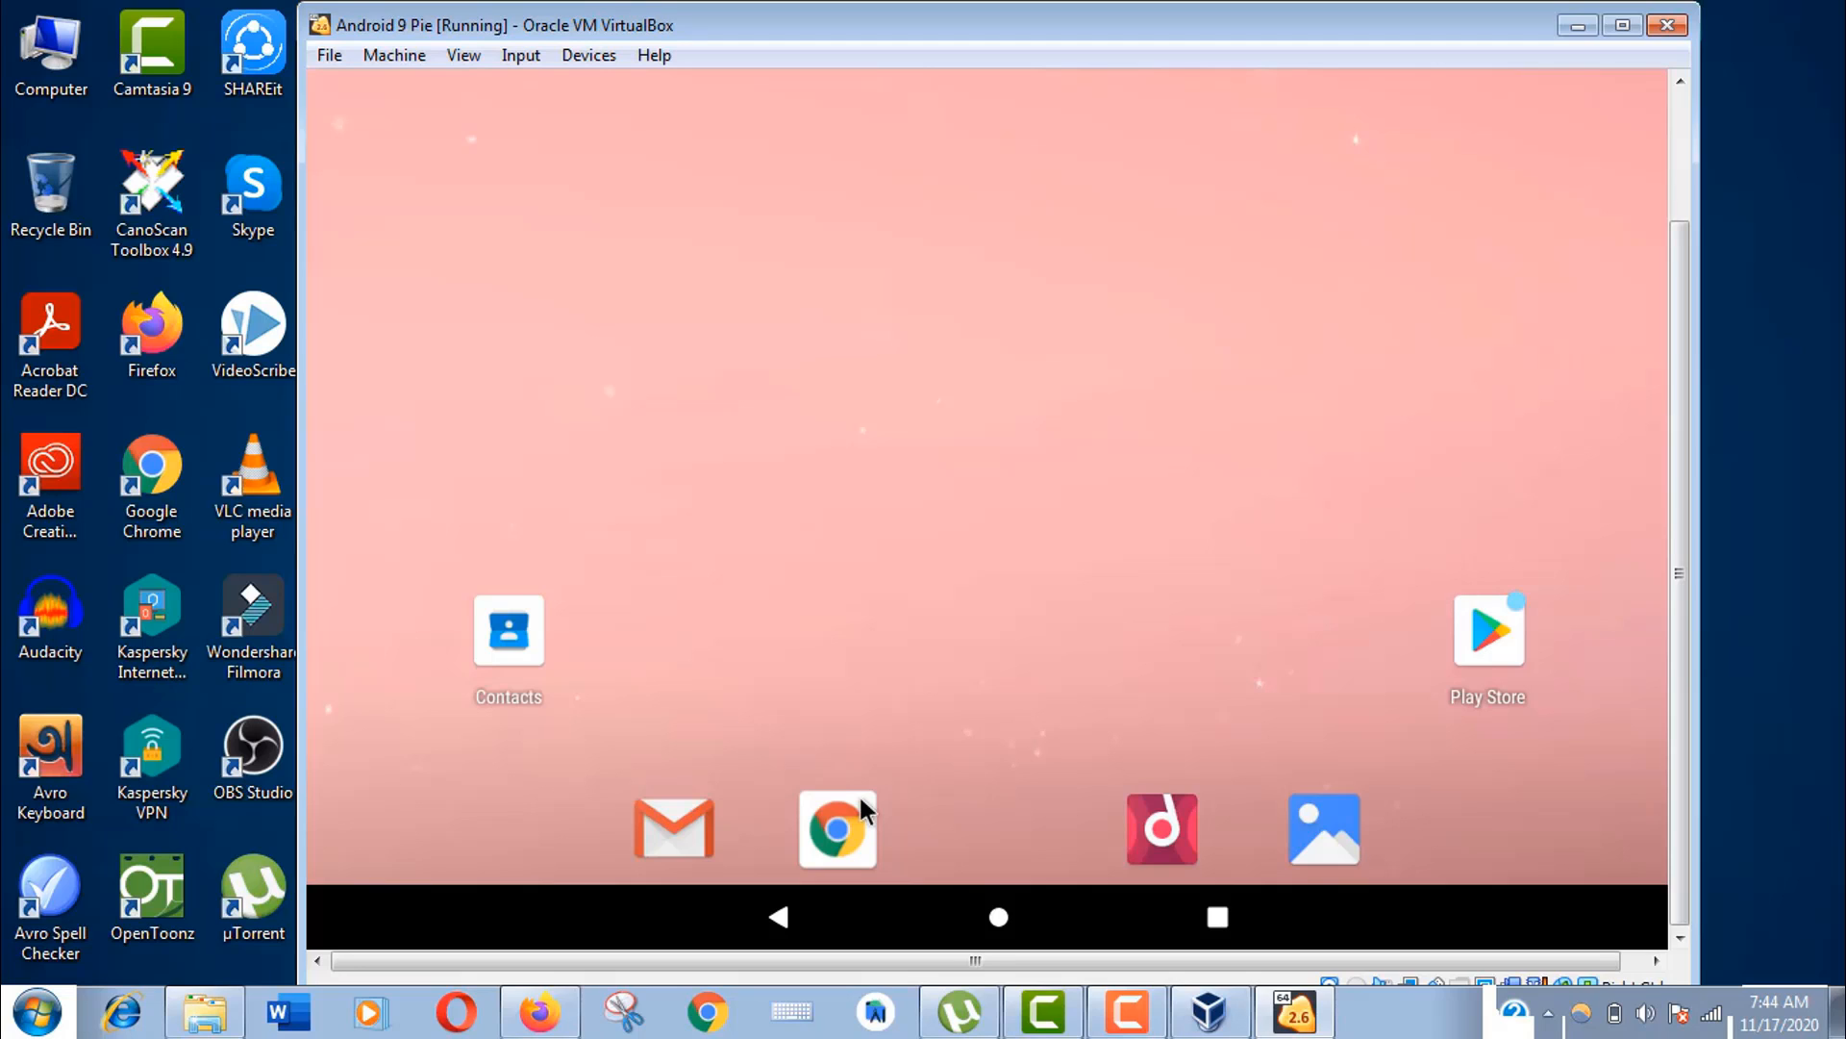
# - Set up Chrome with usage statistics on, terms accepted and sign-in declined
pyautogui.click(836, 837)
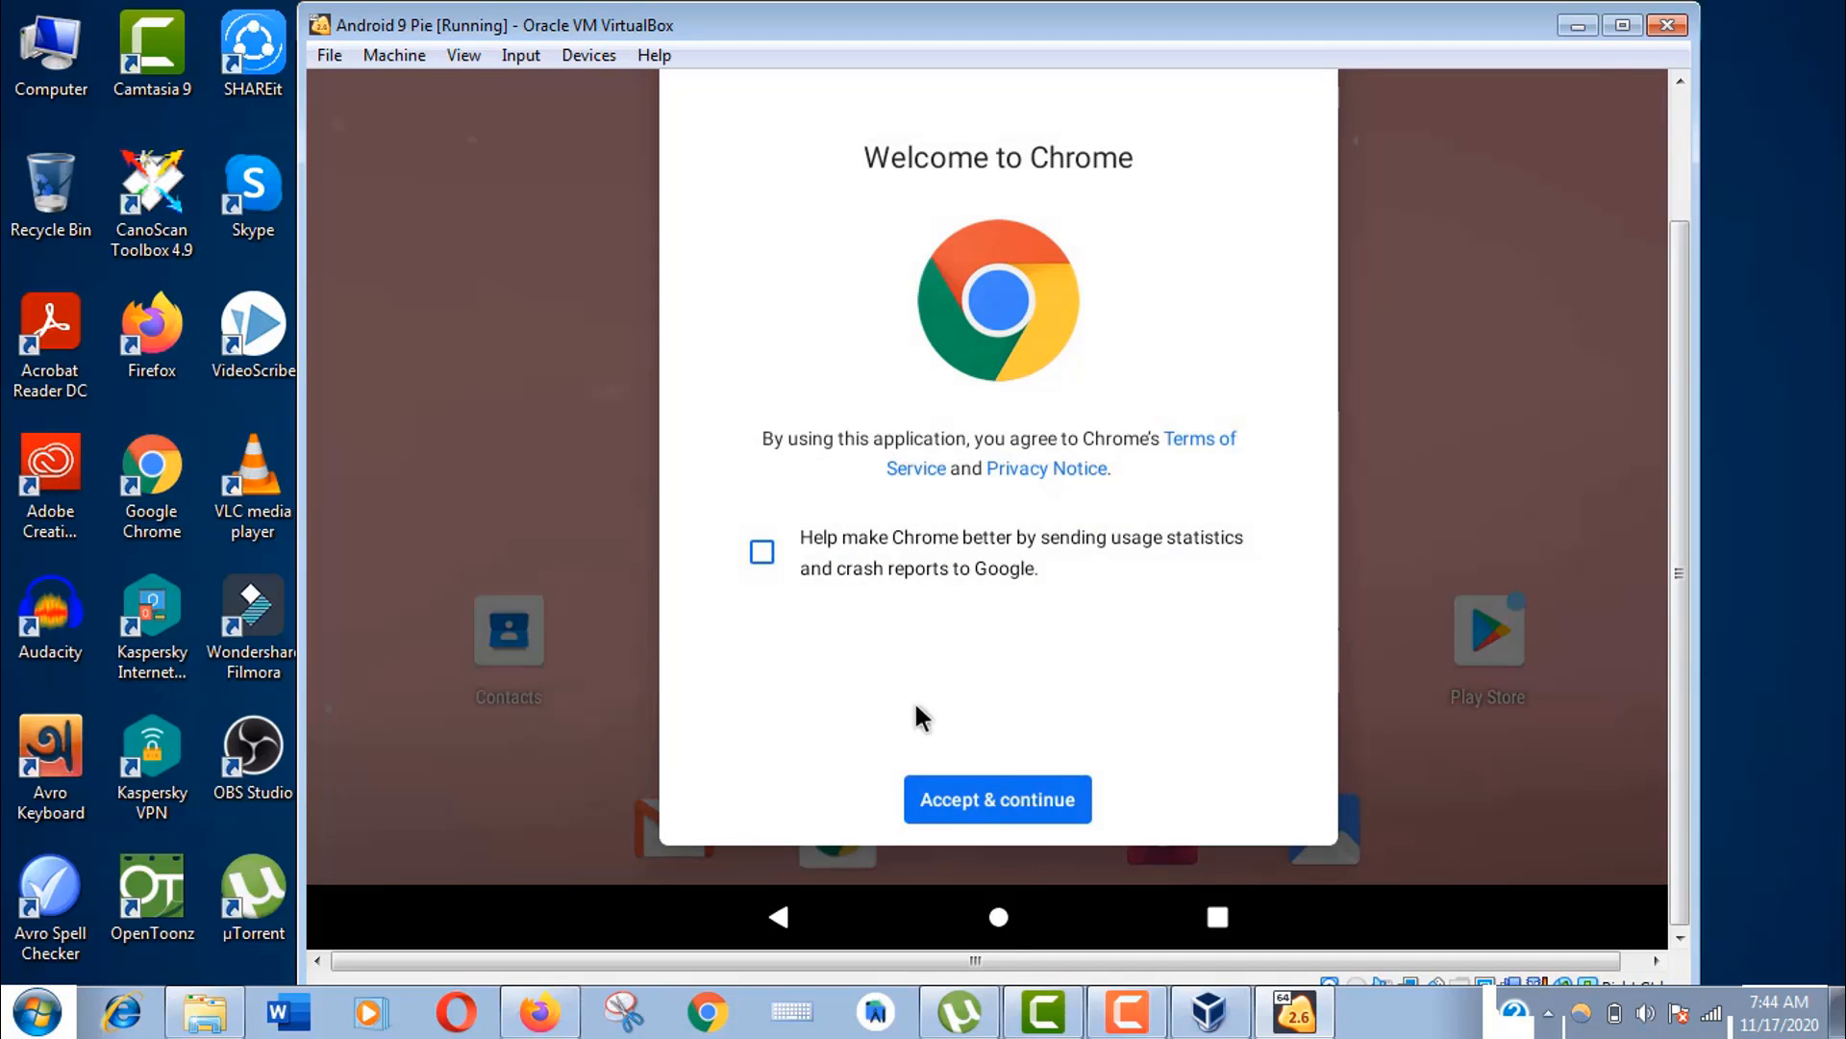
pyautogui.click(762, 551)
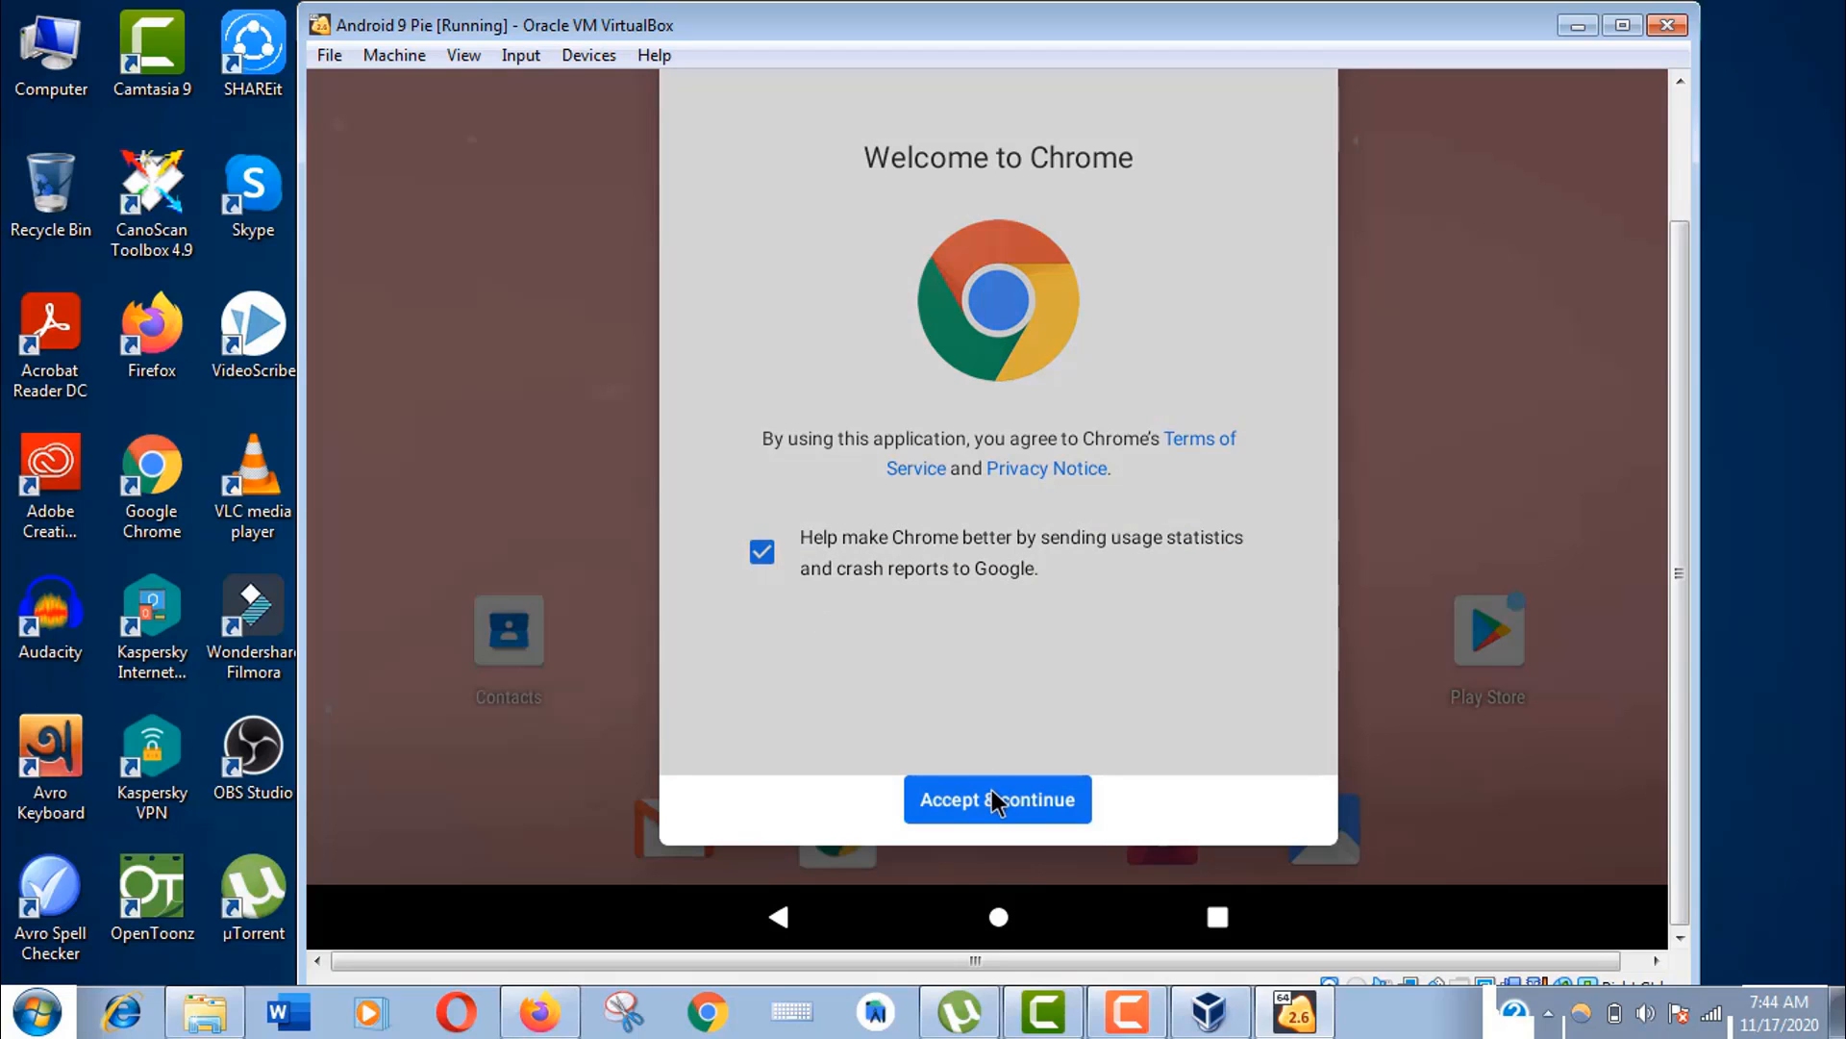
pyautogui.click(986, 810)
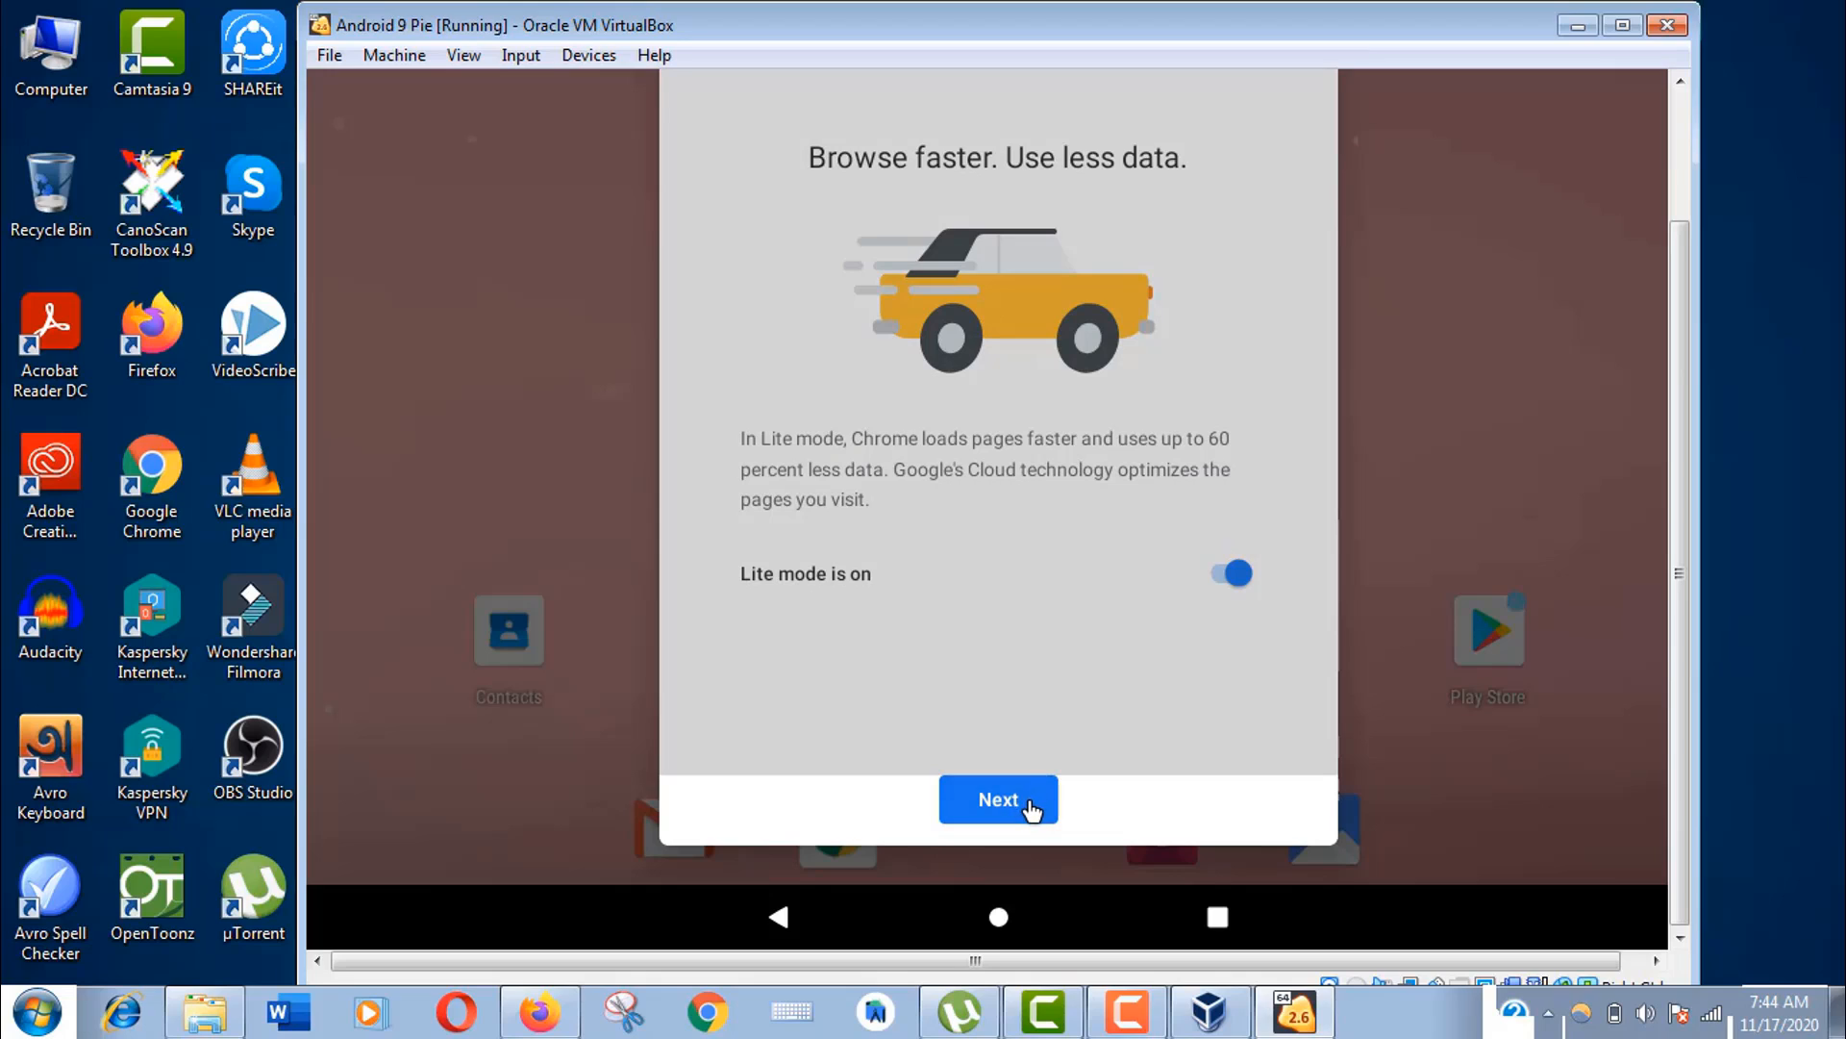
pyautogui.click(1030, 810)
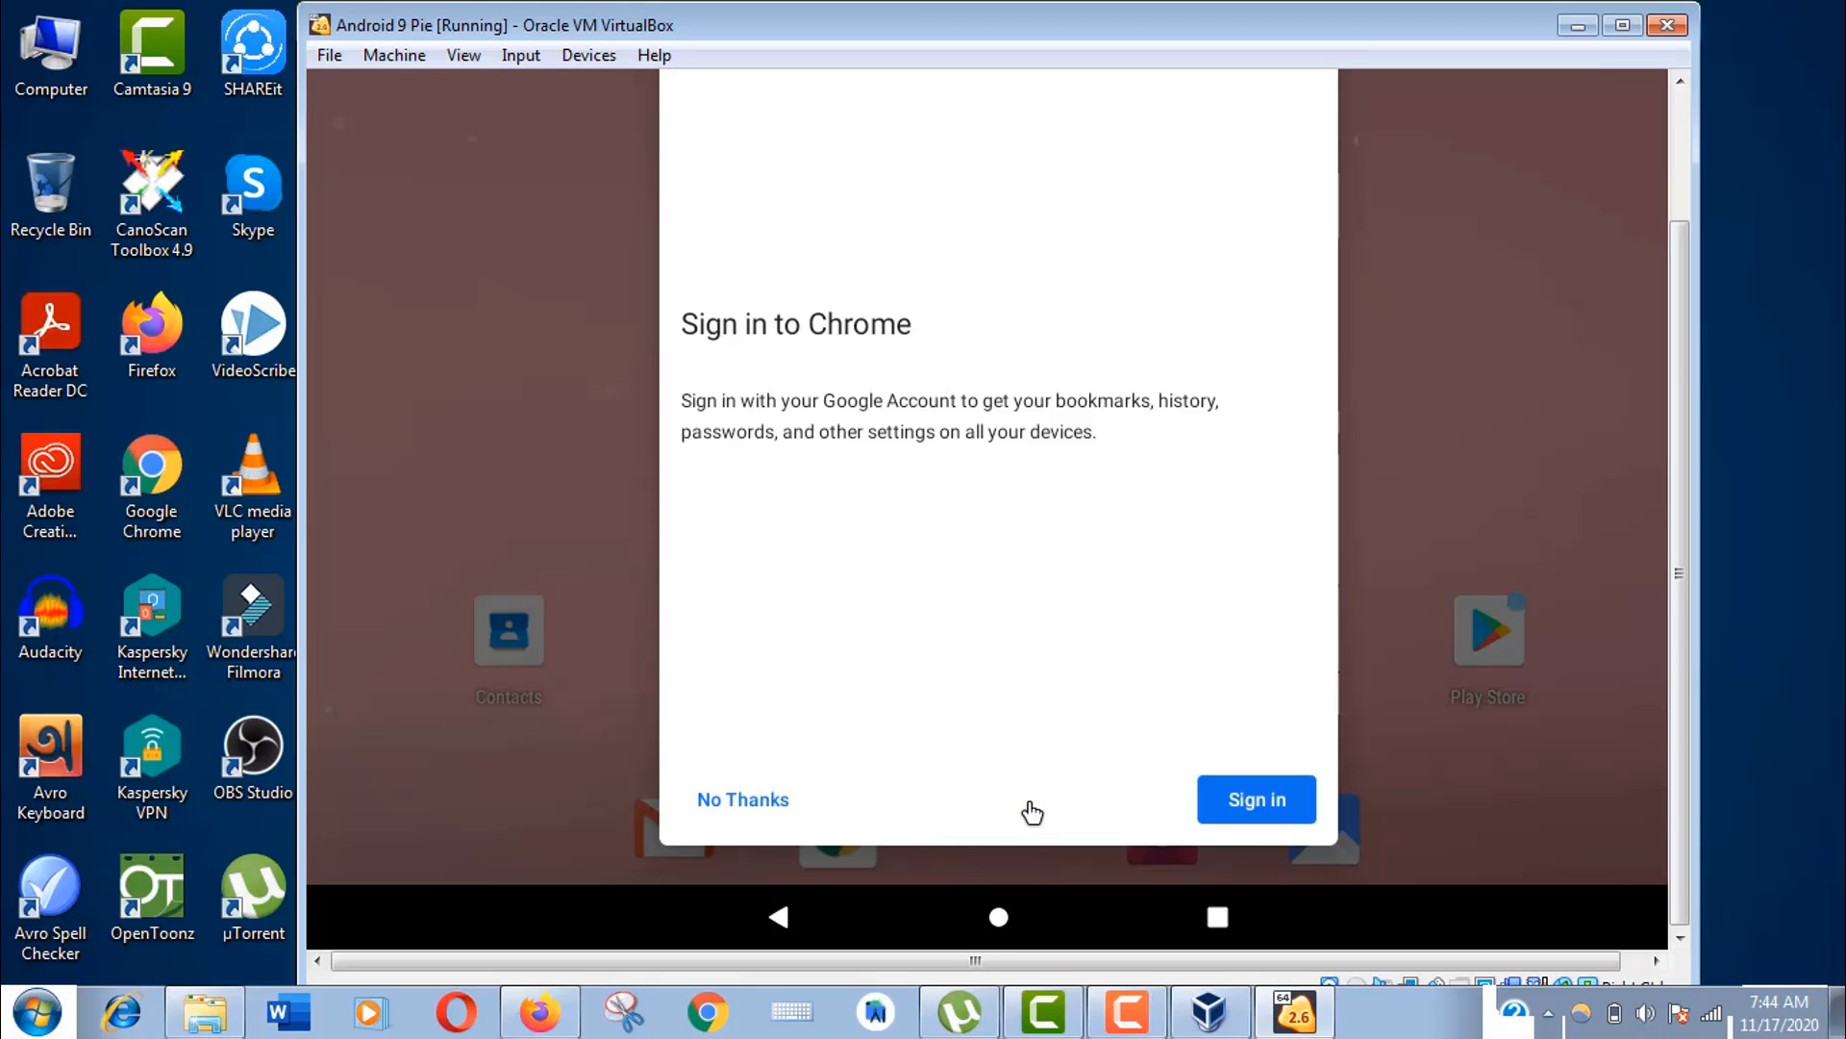
pyautogui.click(759, 800)
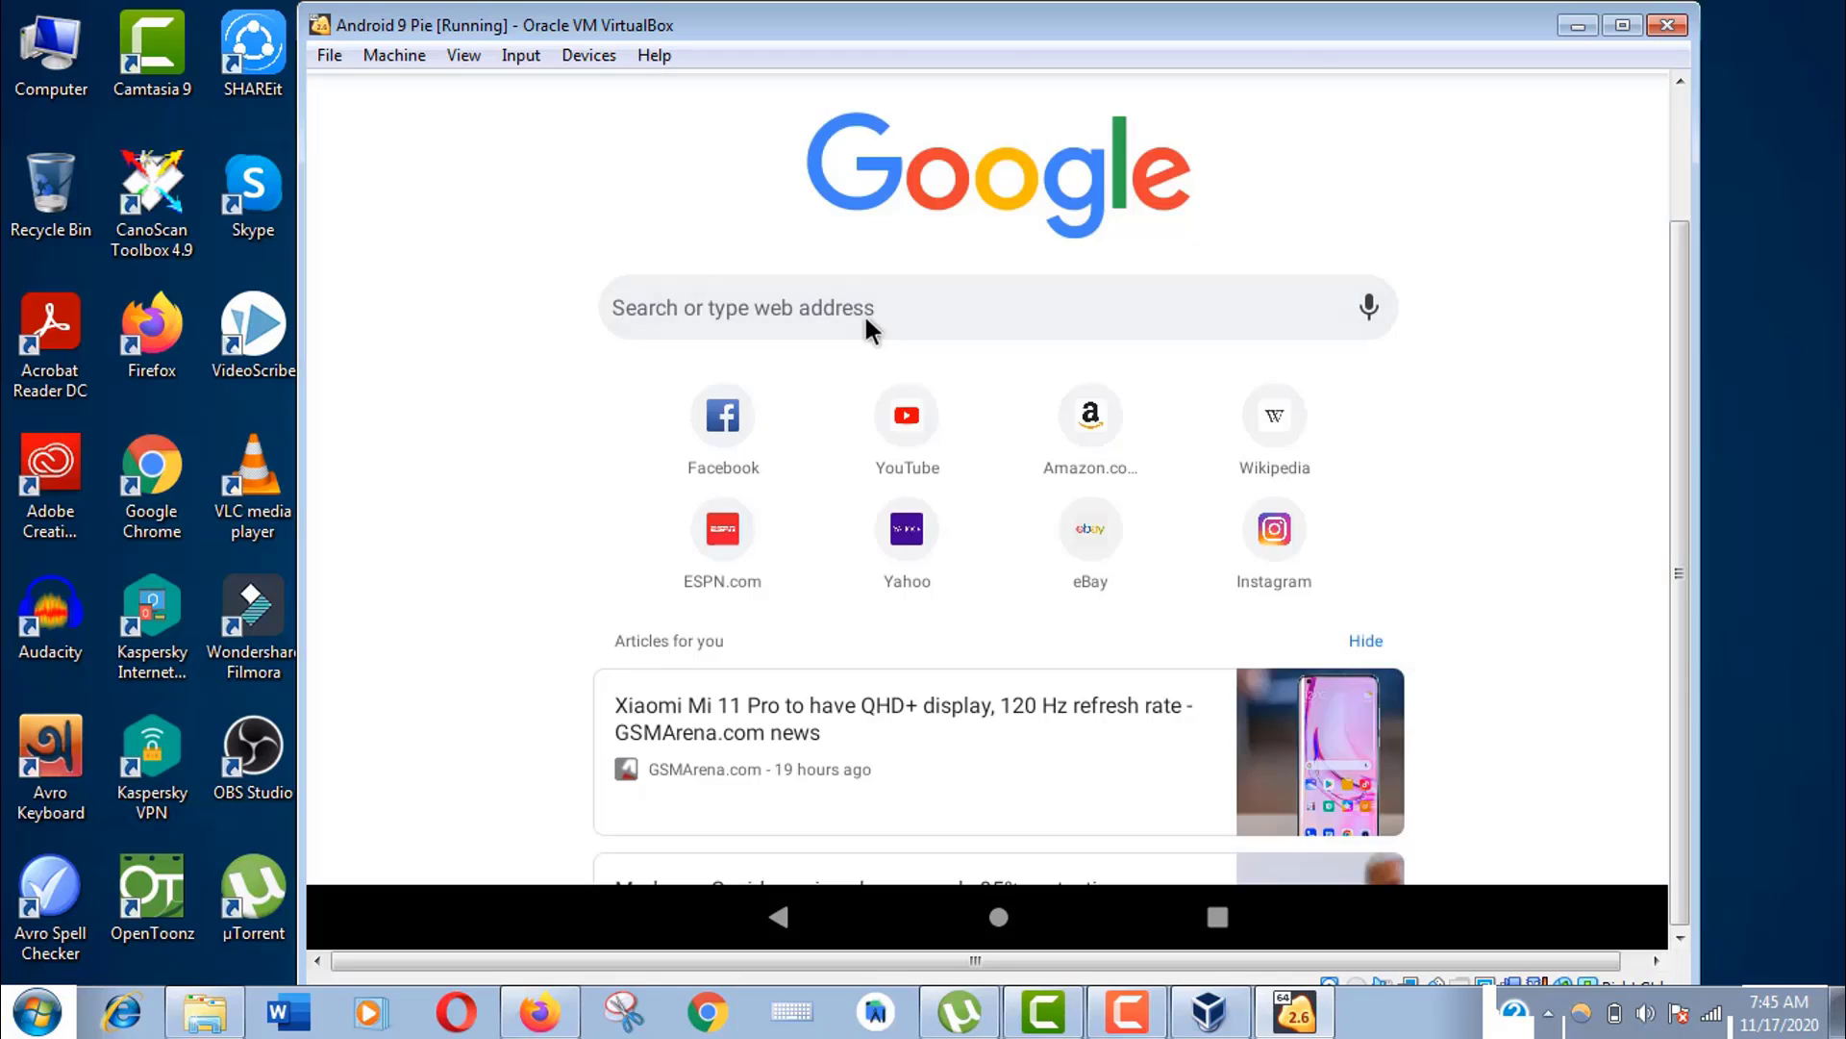
# - Search 'virtualbox' in Chrome's omnibox and return to the Android home screen
pyautogui.click(865, 314)
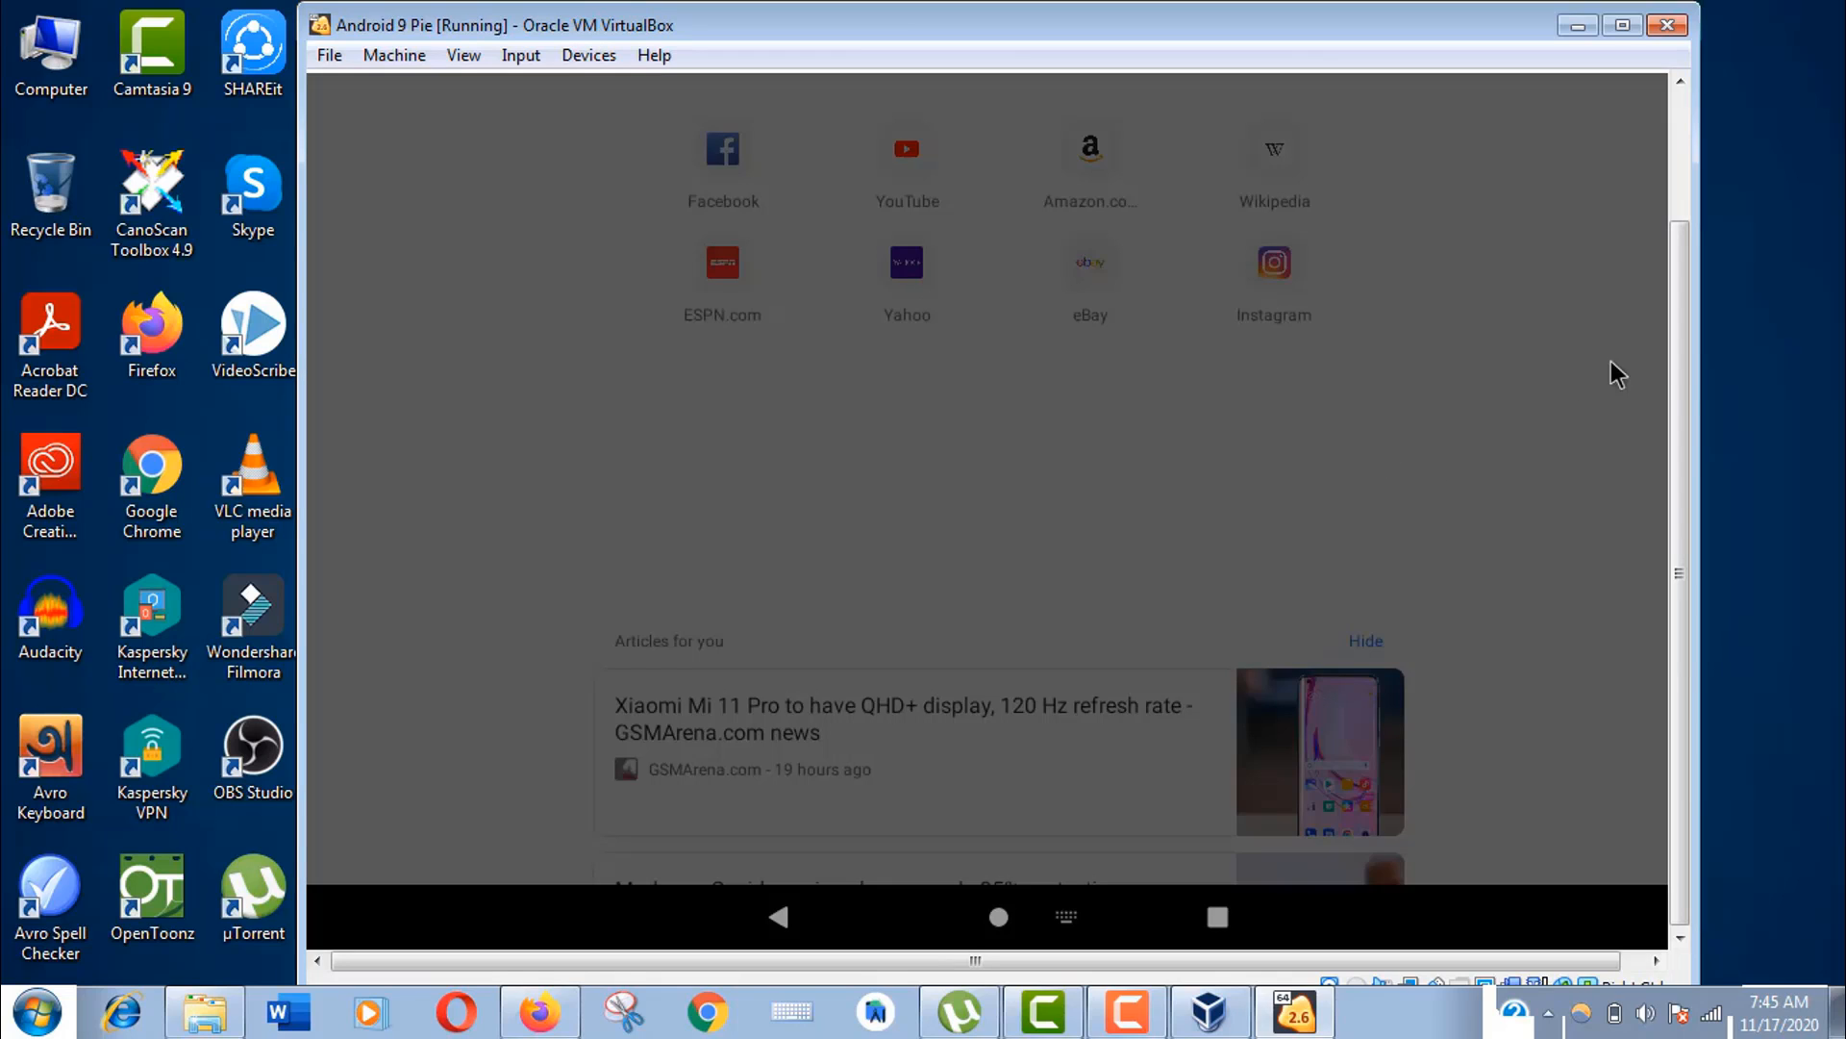
pyautogui.write('v')
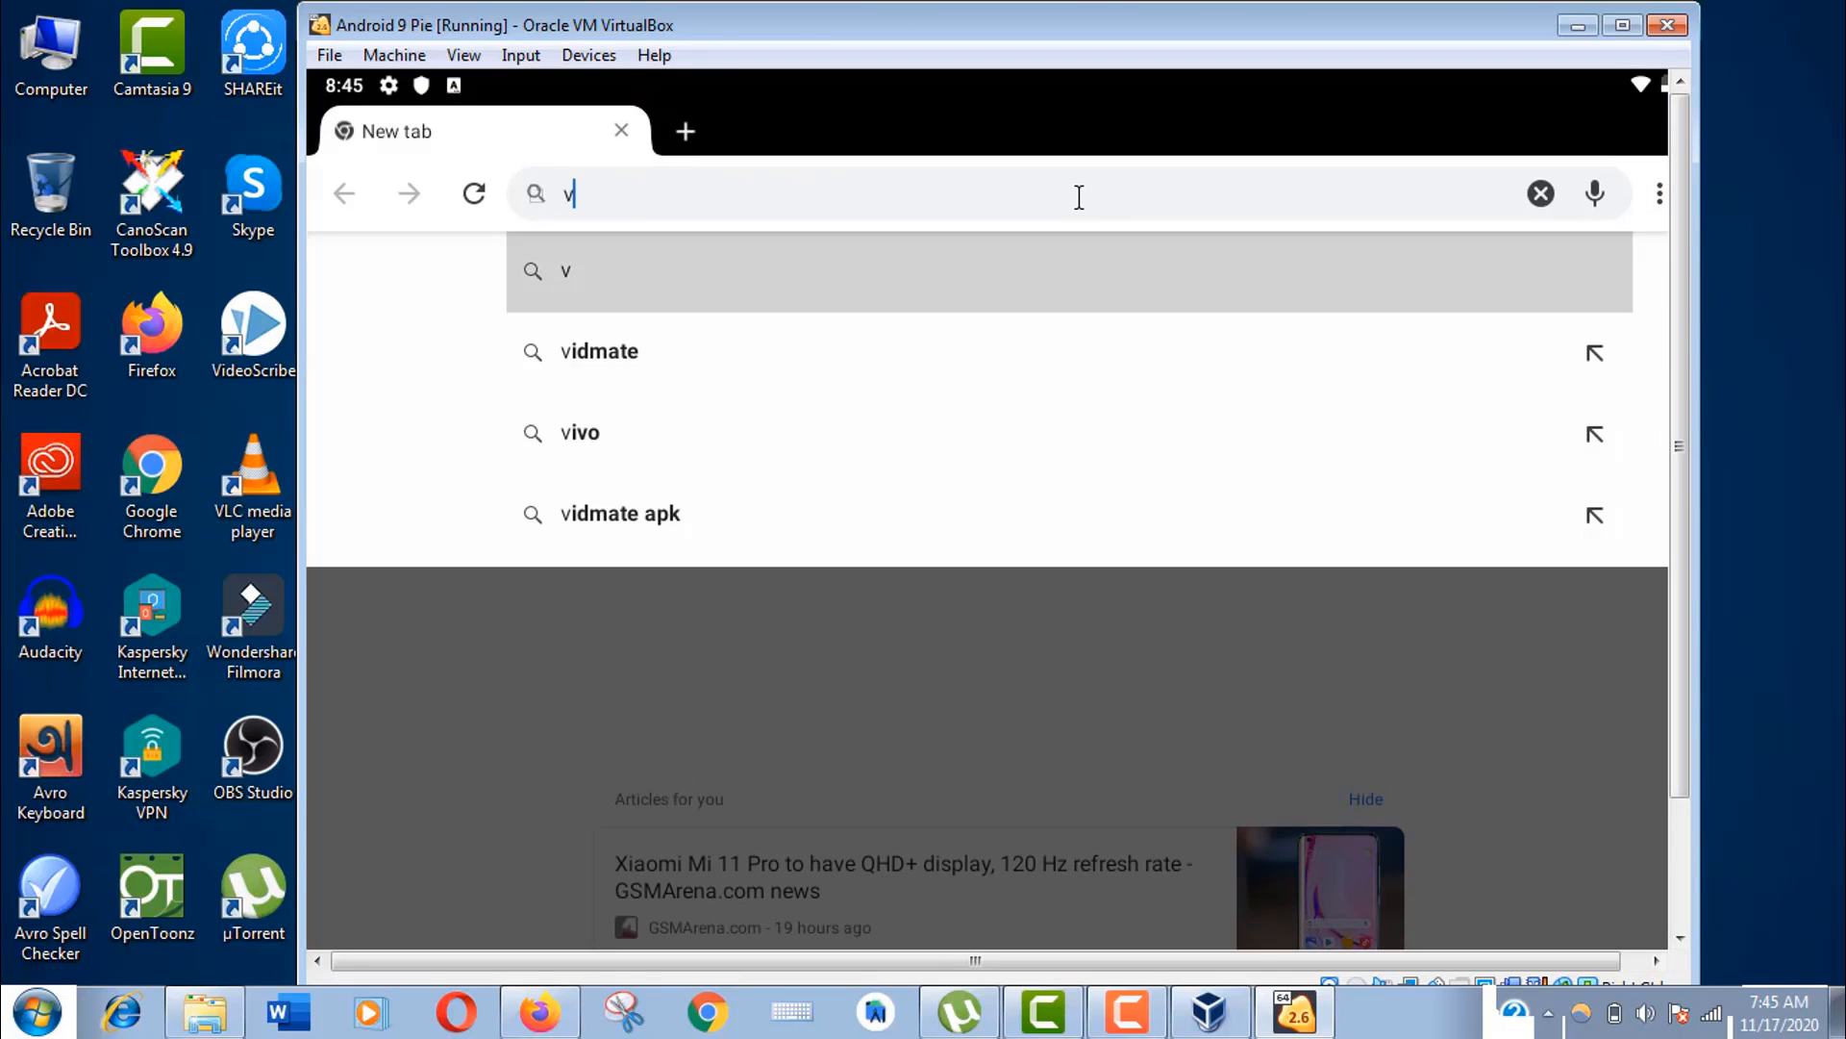
pyautogui.press('Return')
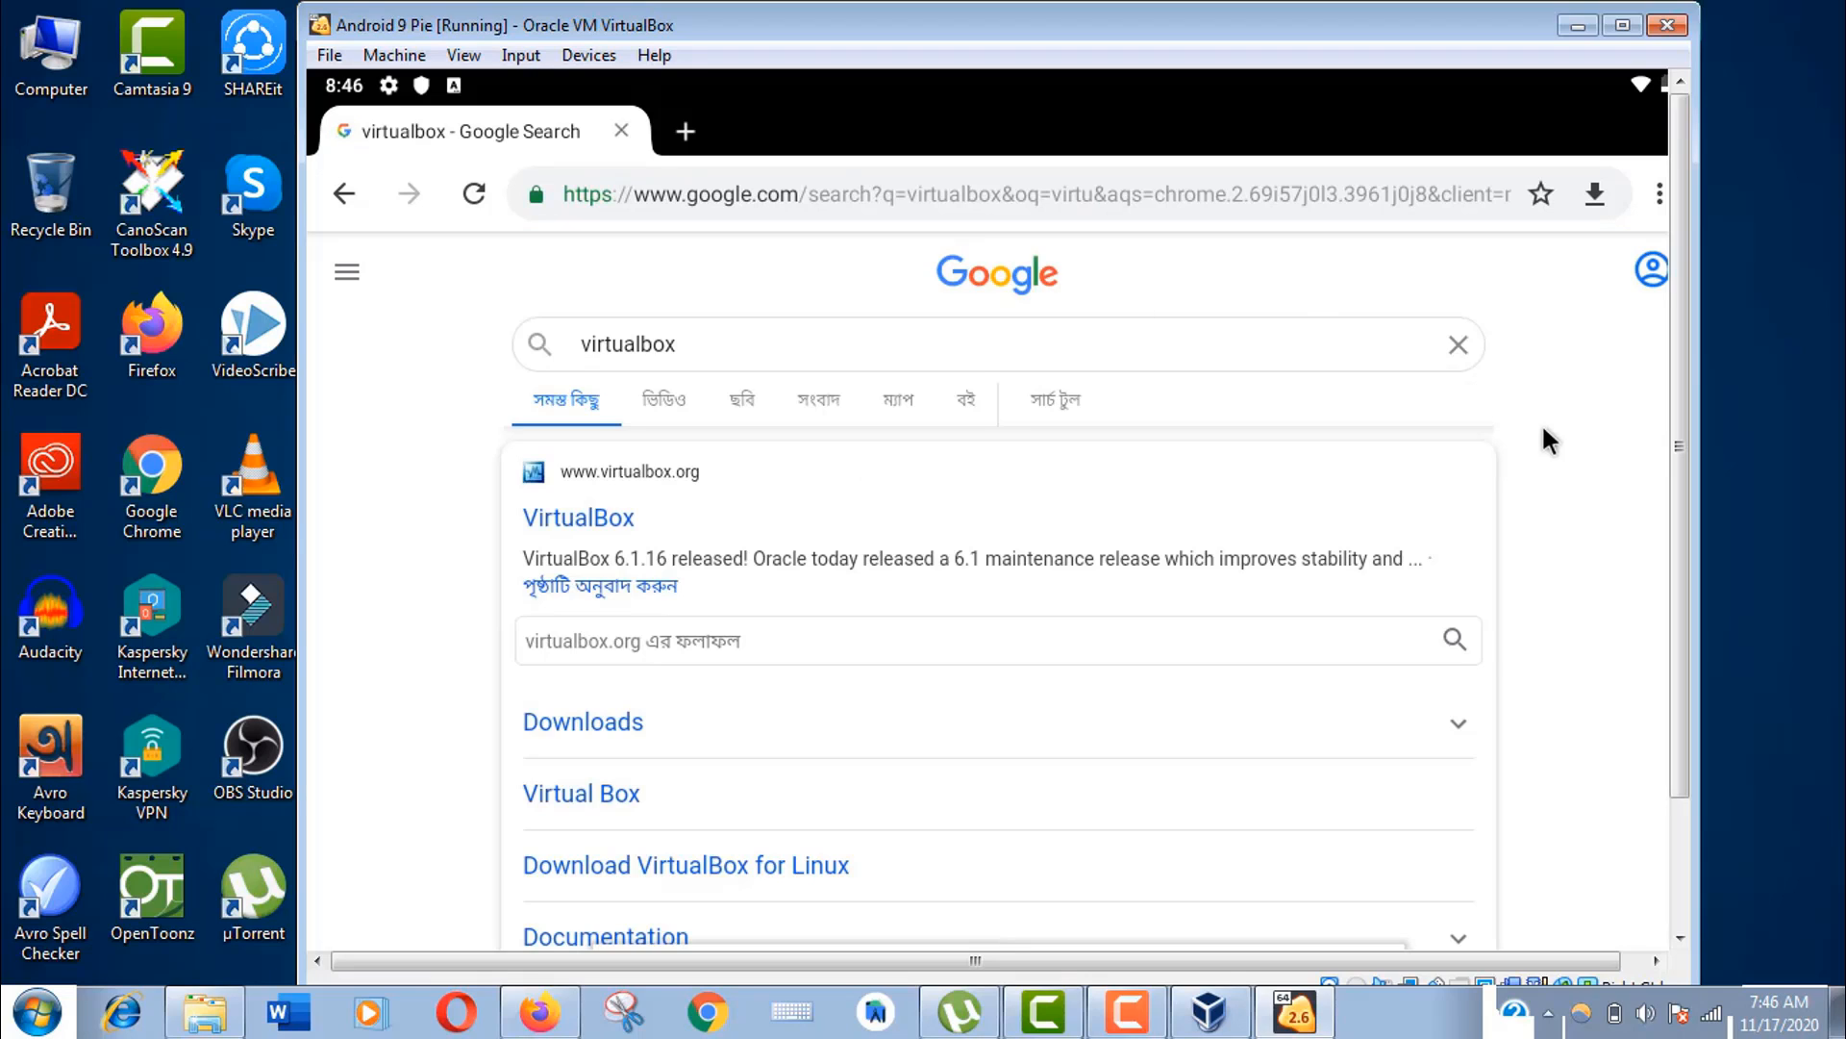
pyautogui.moveTo(1677, 447); pyautogui.dragTo(1676, 574)
pyautogui.click(998, 916)
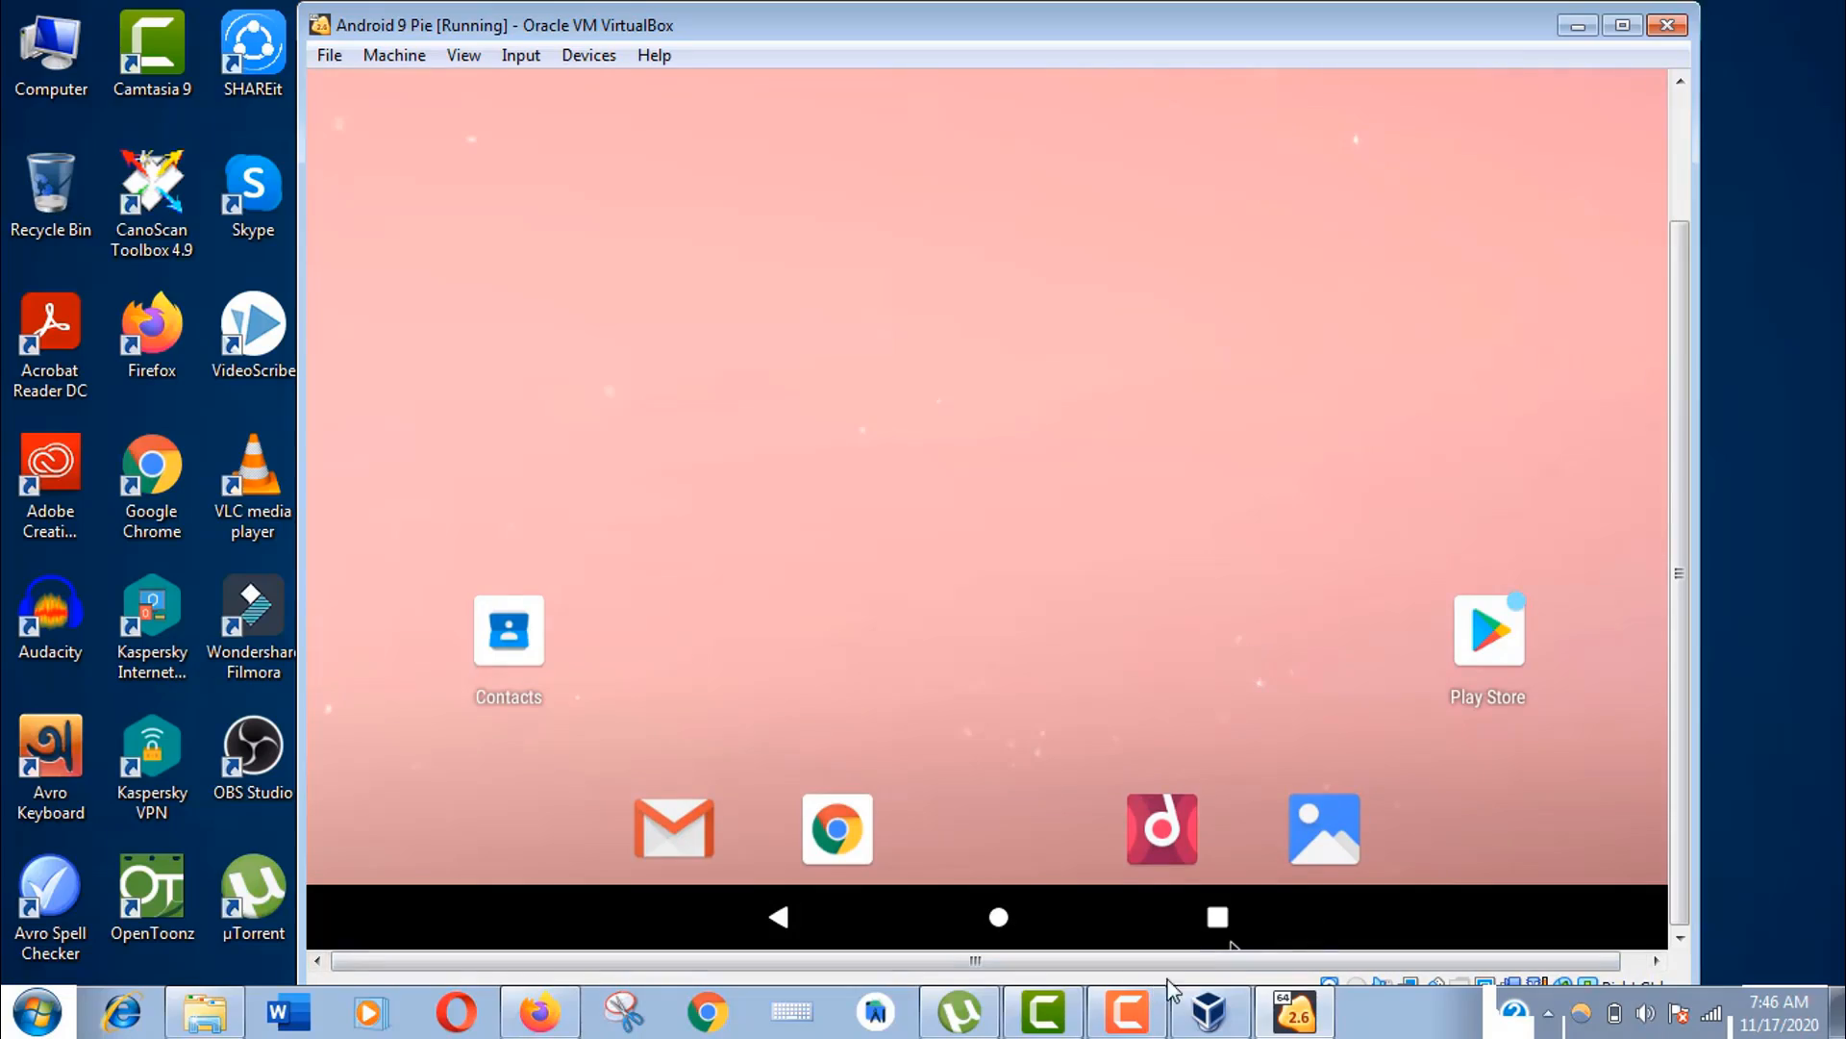